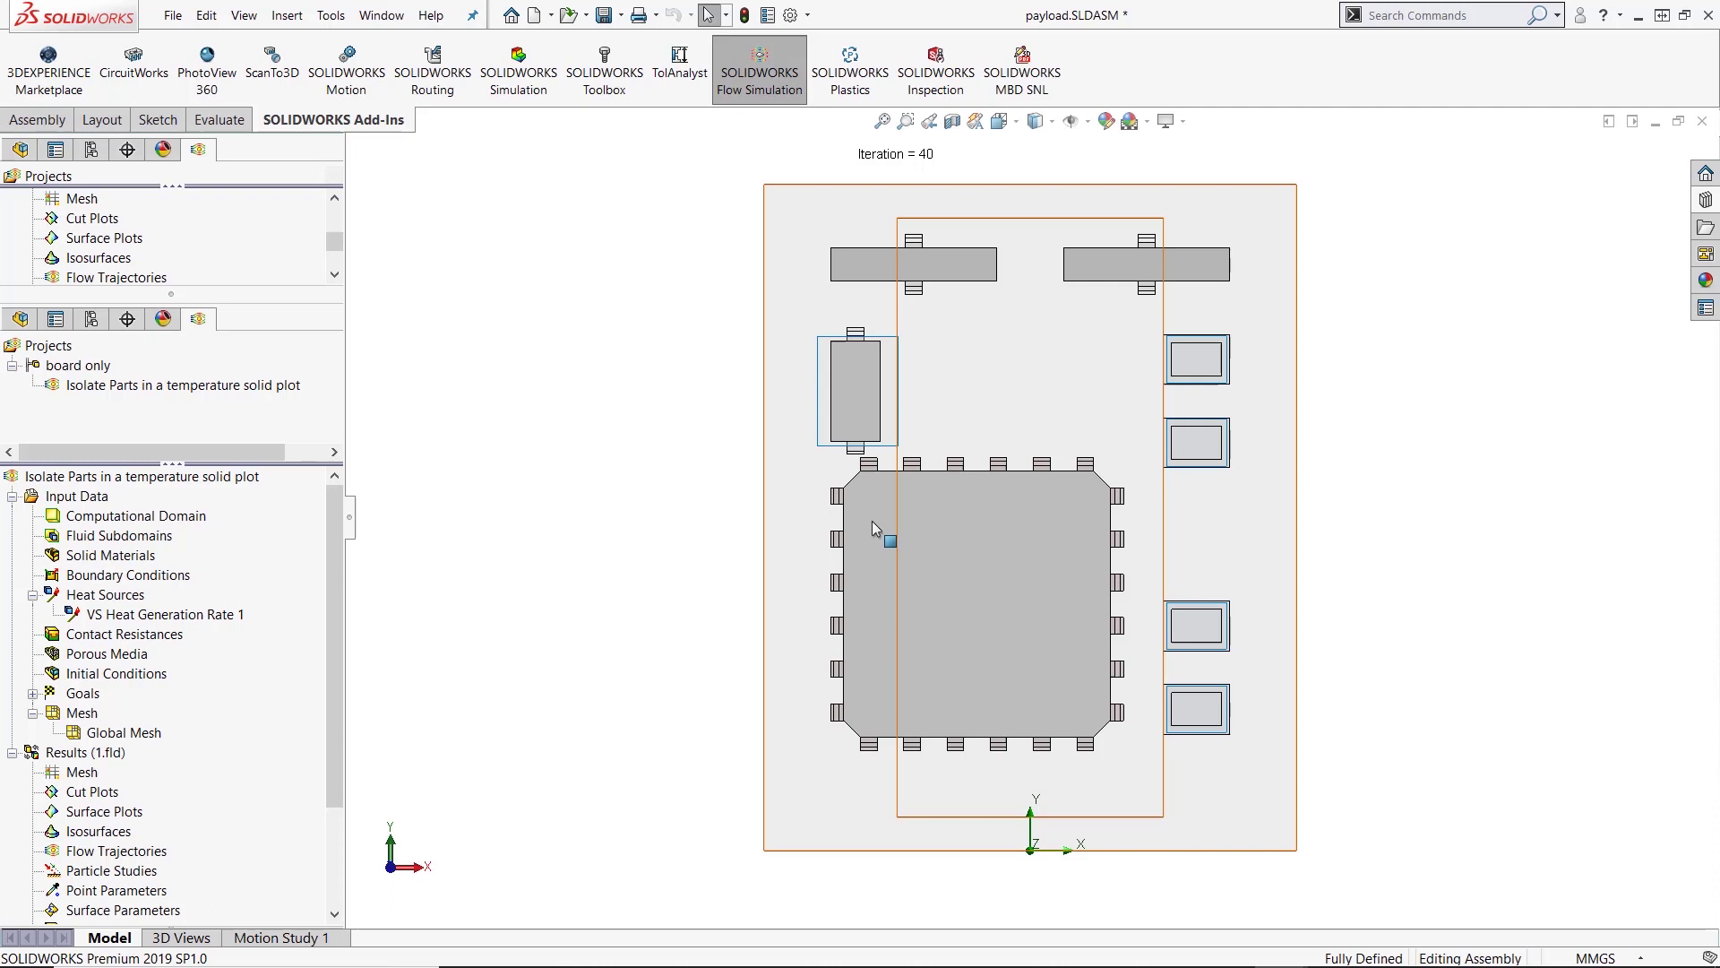
Step: Examine which component the VS Heat Generation Rate 1 heat source acts on, and inspect the chips and LEDs on the board
{"action": "left_click", "coordinate": [167, 616]}
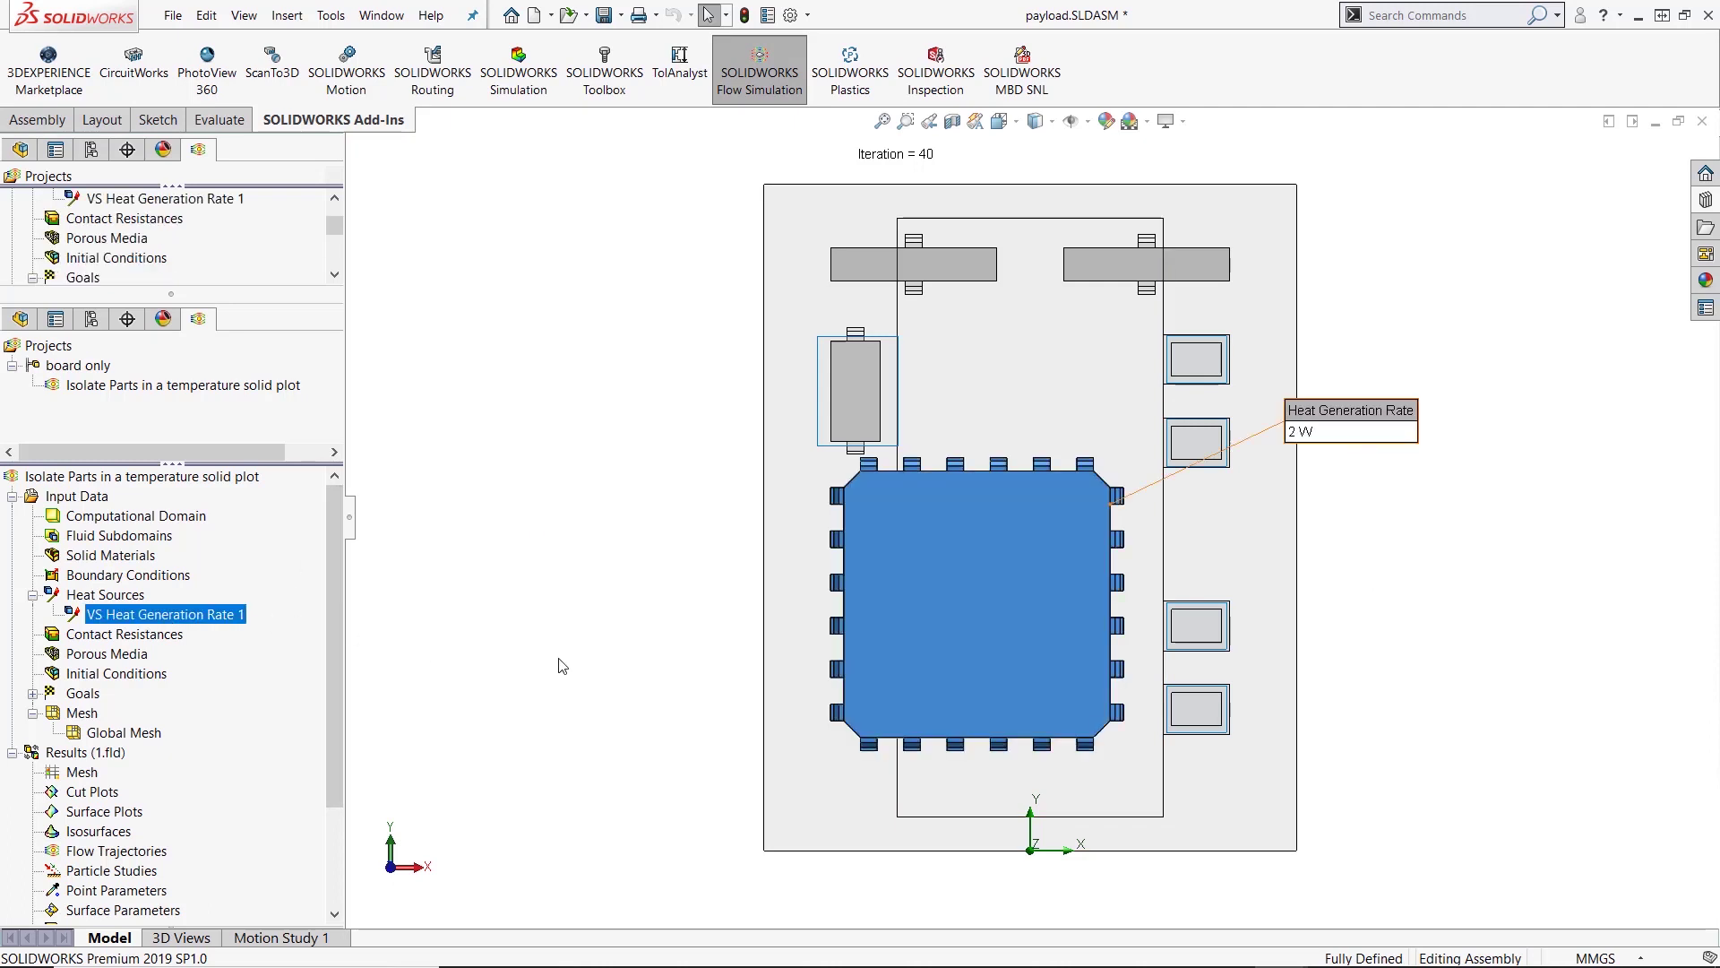
{"action": "middle_click_drag", "start_coordinate": [591, 642], "coordinate": [632, 513]}
{"action": "key", "text": "Escape"}
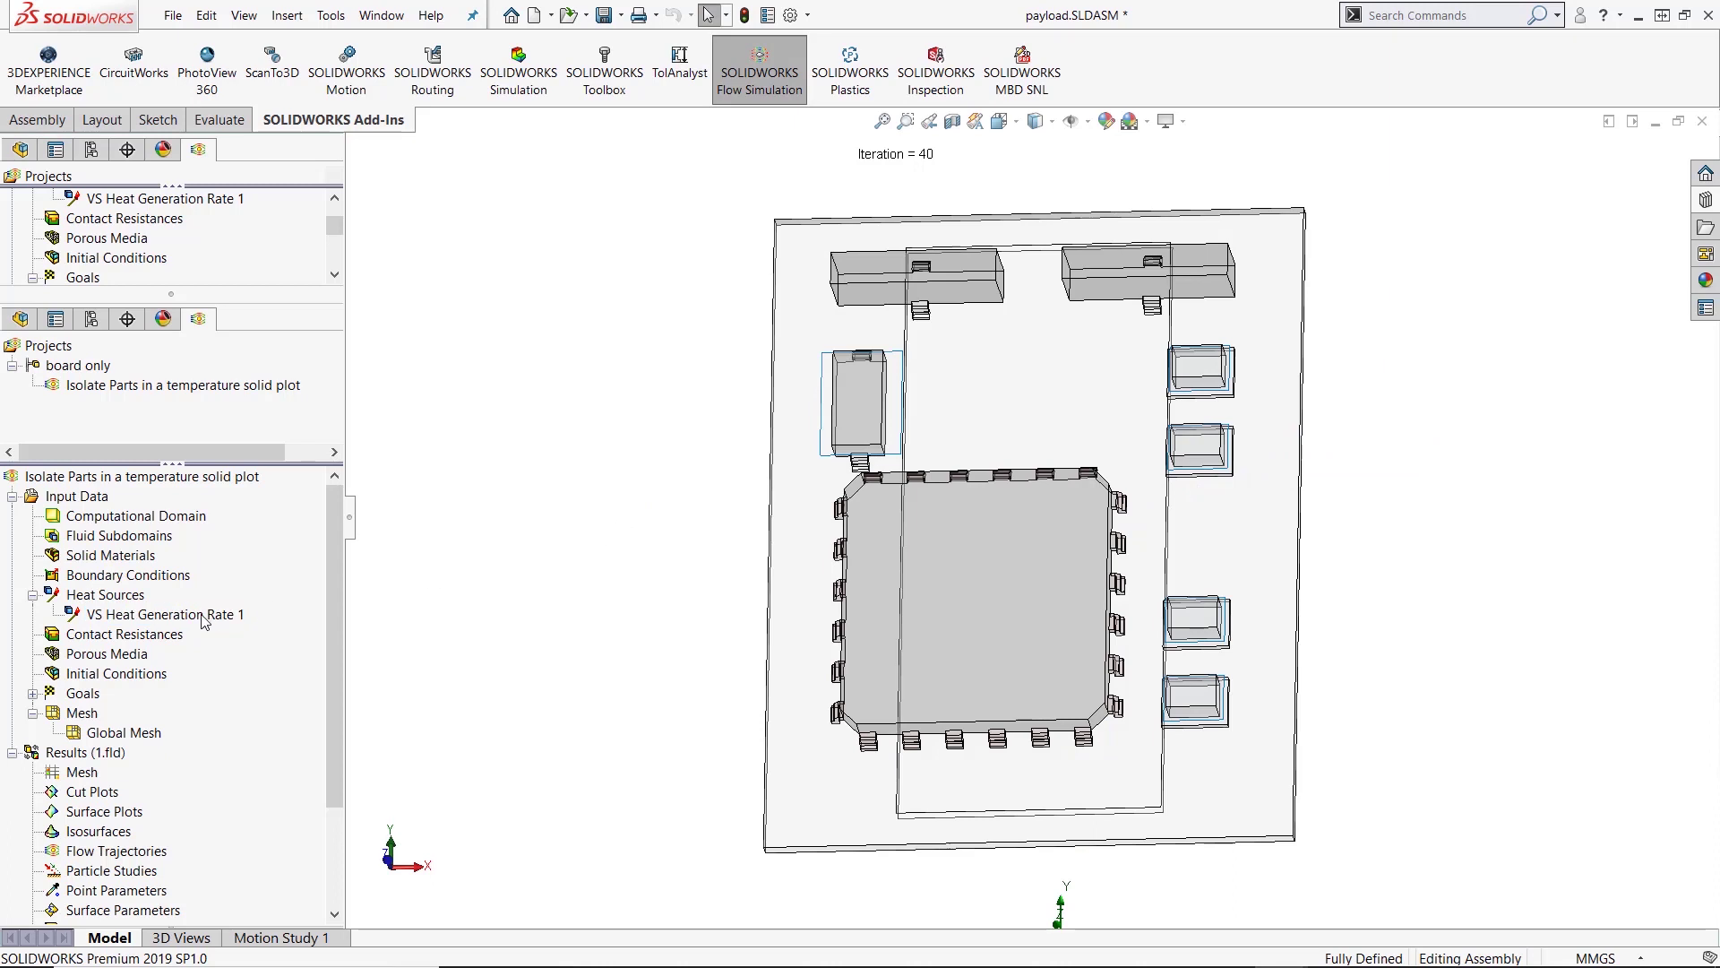
{"action": "left_click", "coordinate": [205, 617]}
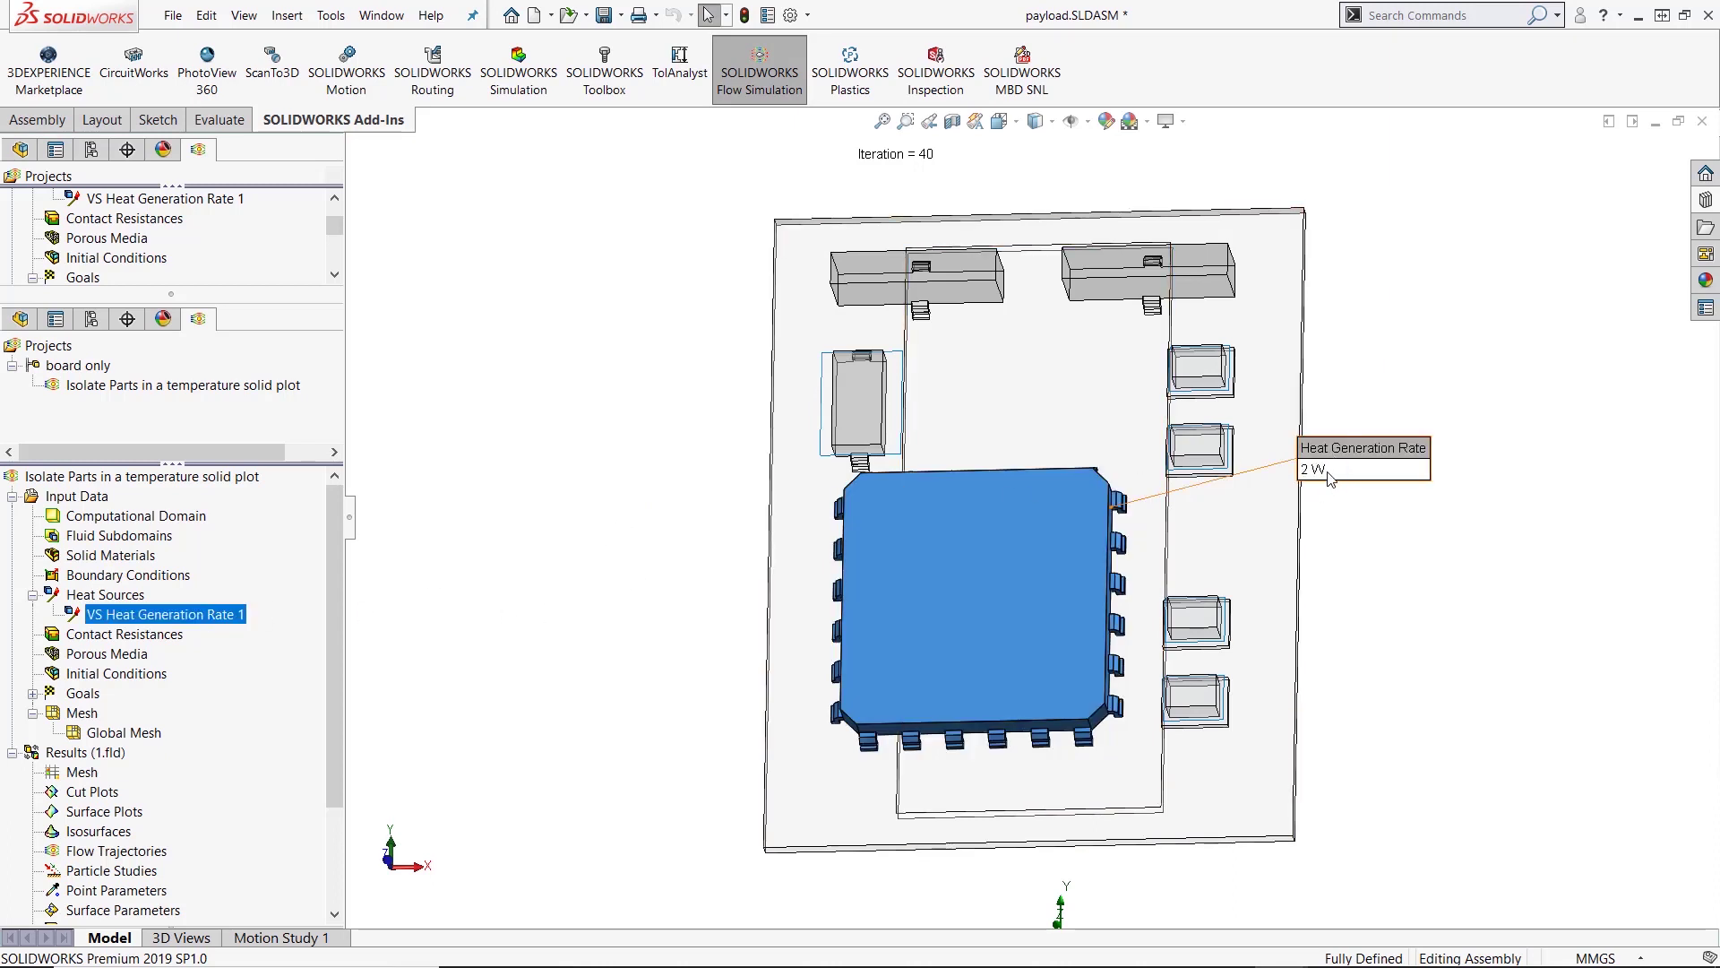
{"action": "left_click", "coordinate": [610, 530]}
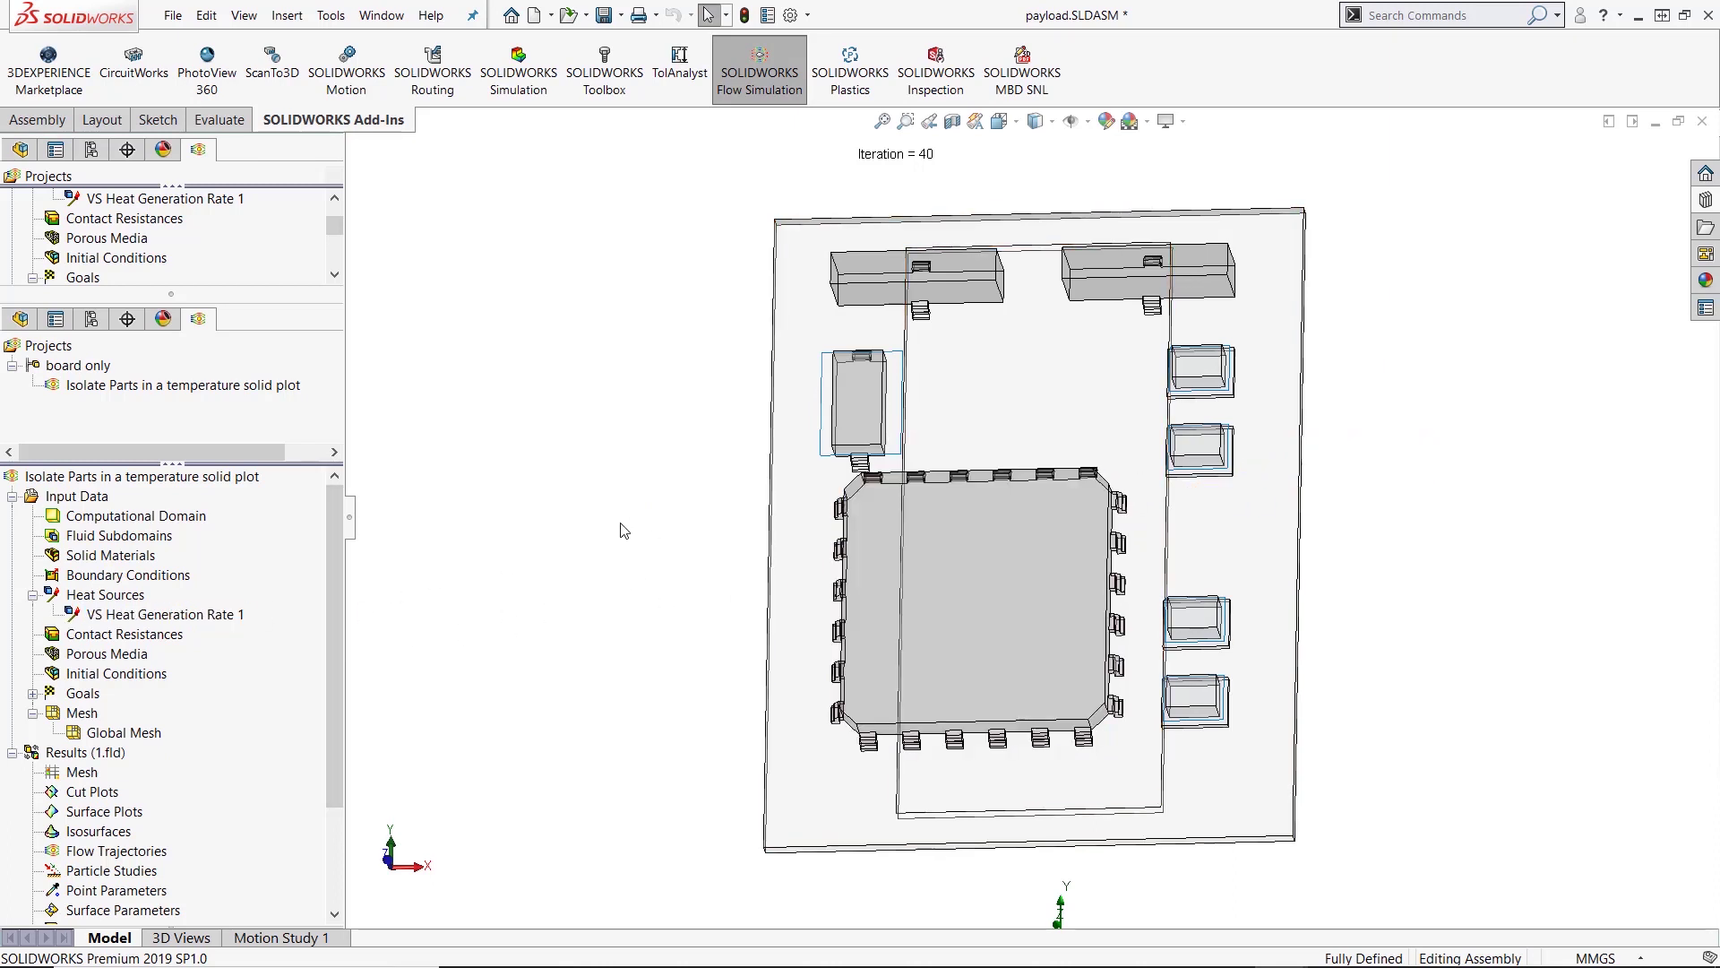
{"action": "left_click", "coordinate": [989, 507]}
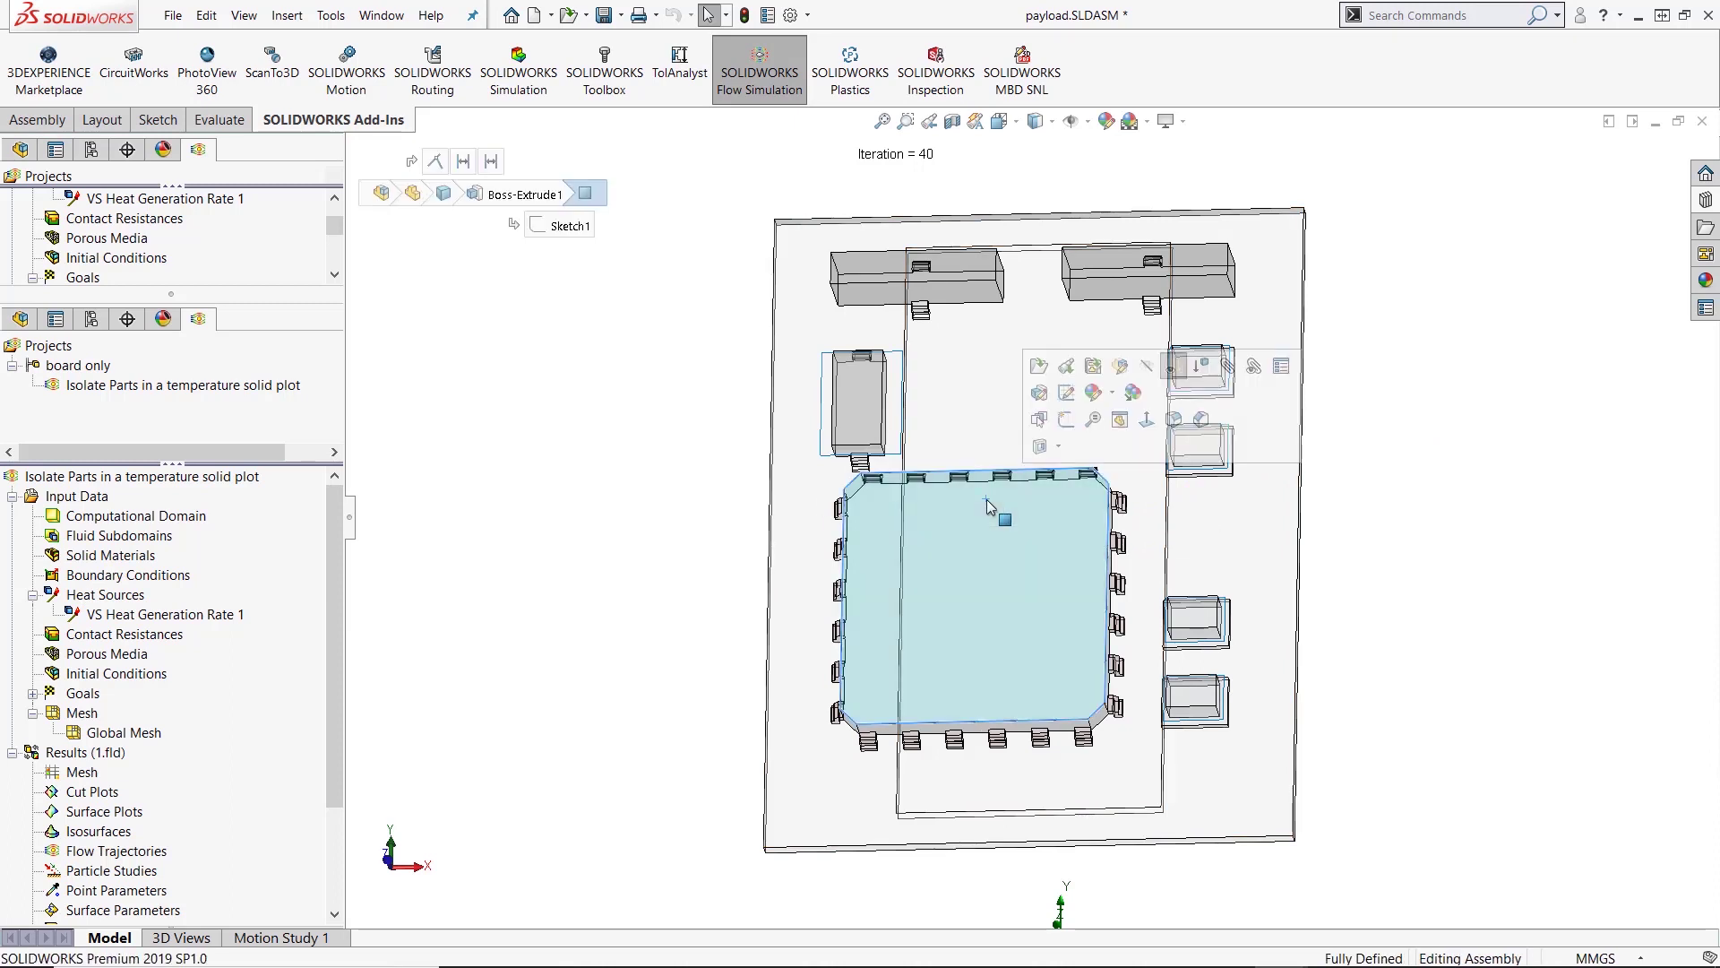
{"action": "left_click", "coordinate": [855, 394]}
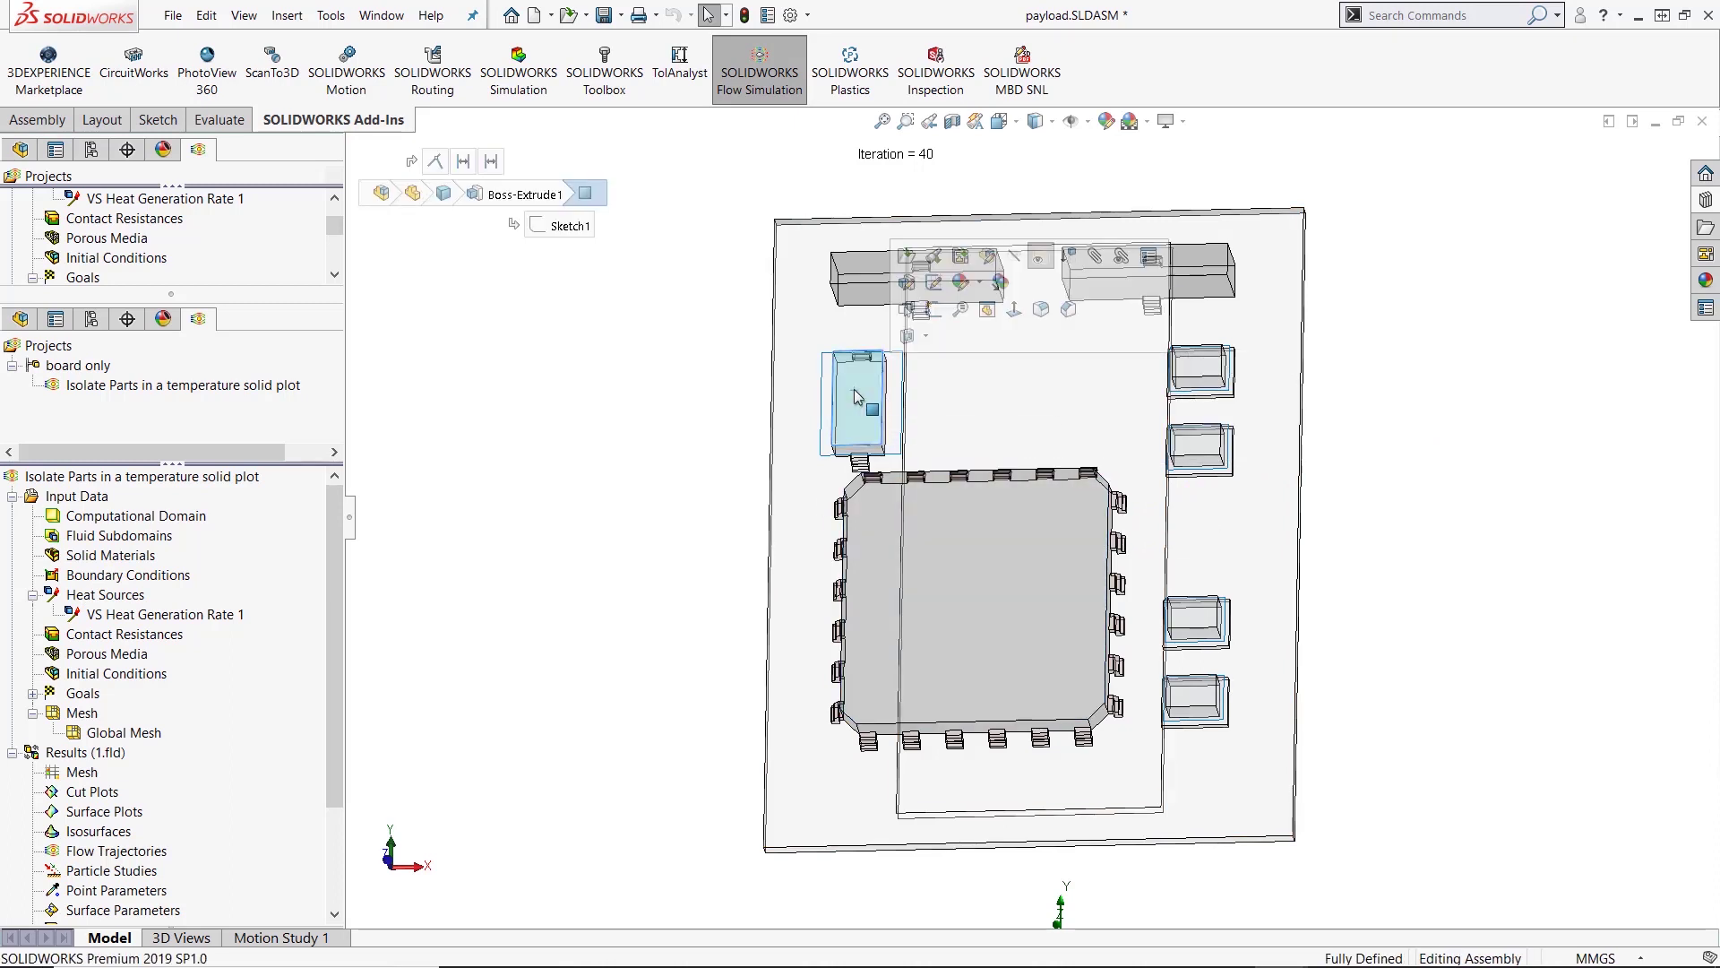
{"action": "left_click", "coordinate": [1198, 369]}
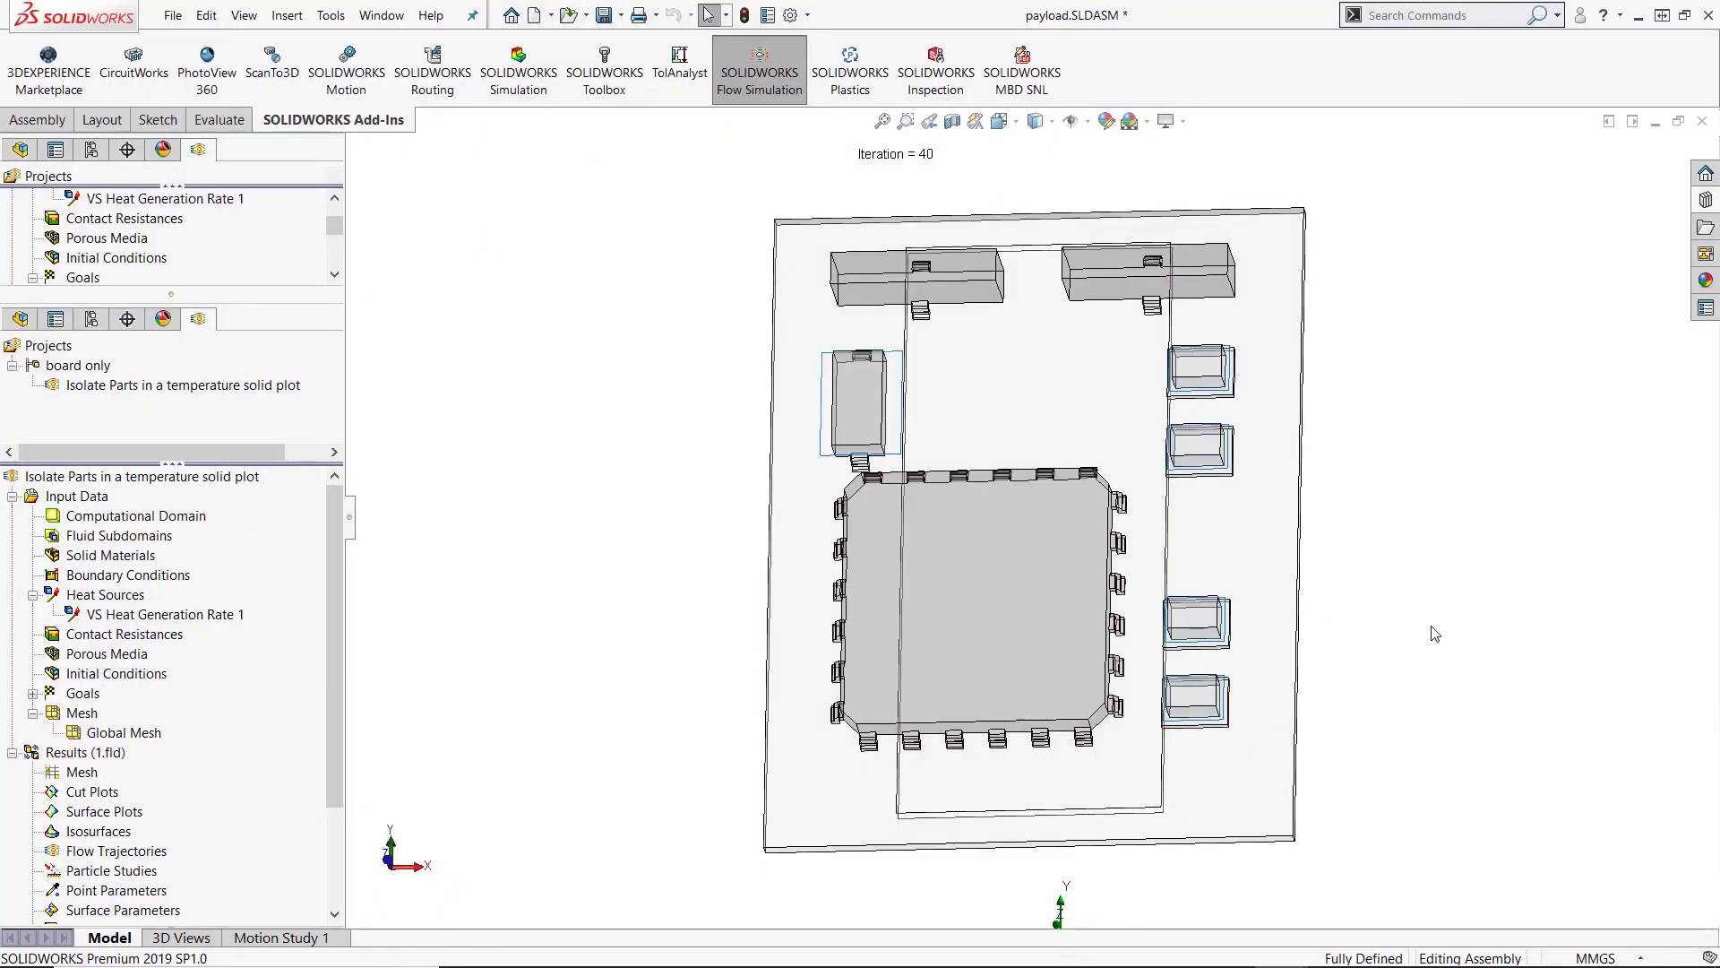
{"action": "key", "text": "ctrl+1"}
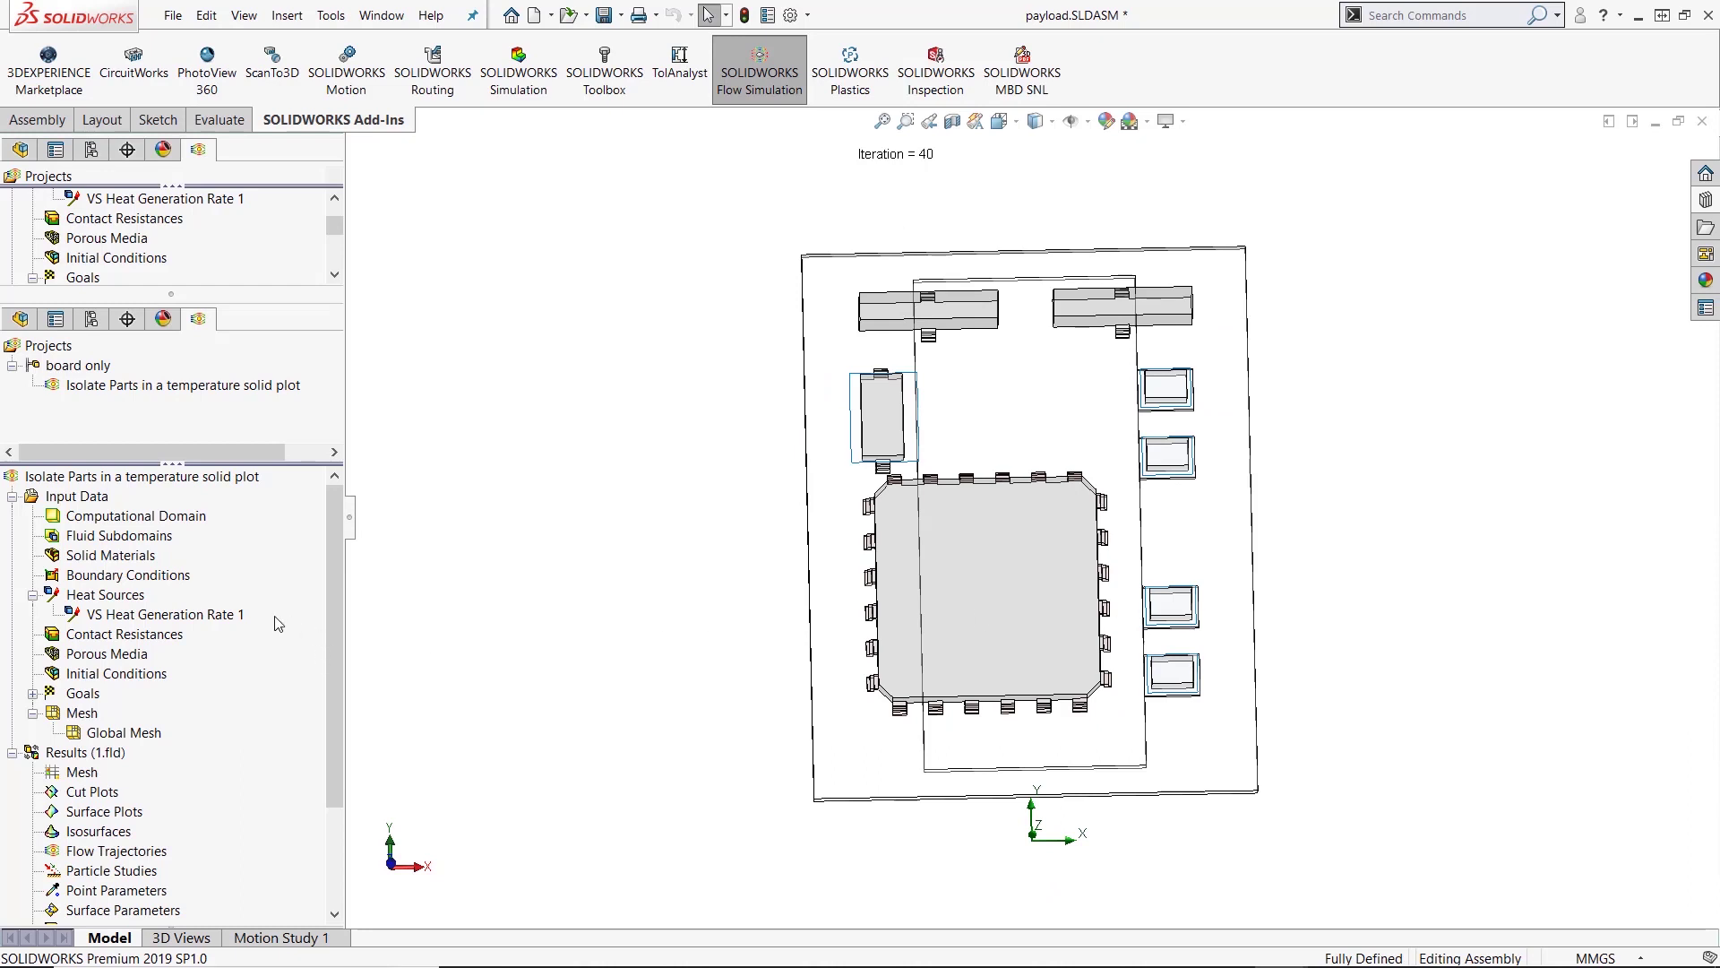
{"action": "left_click", "coordinate": [132, 619]}
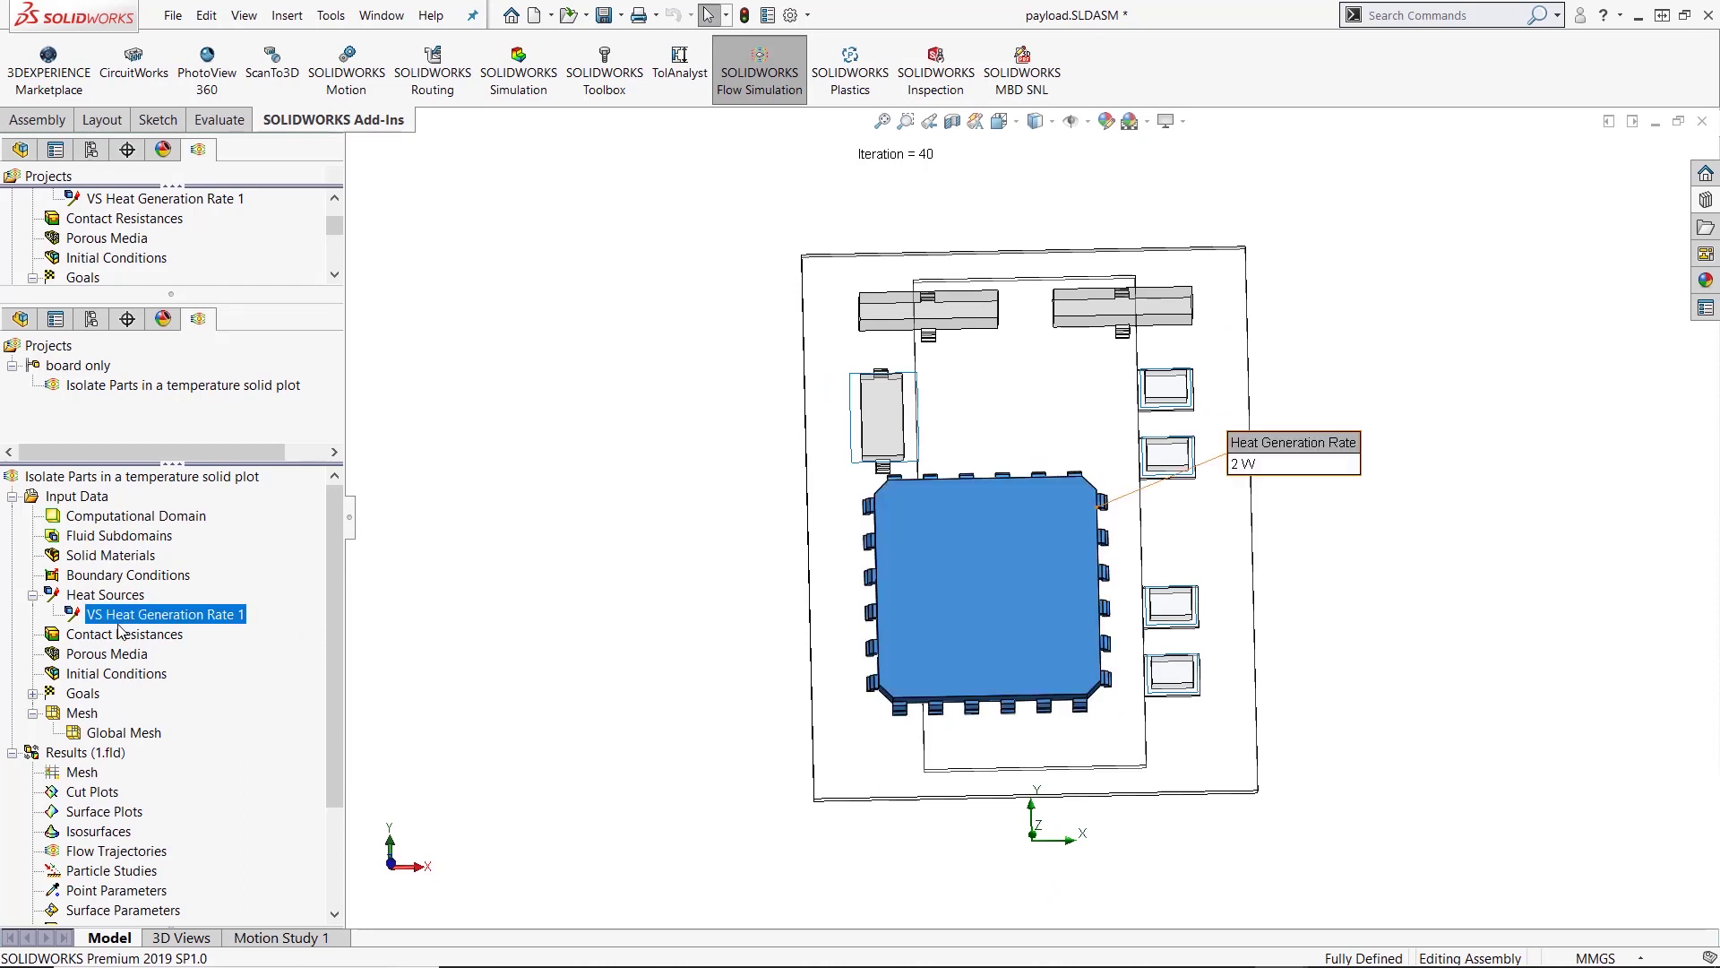
Step: Examine which components the MC, SC, LED 1 and LED 3 average solid temperature goals are assigned to
{"action": "left_click", "coordinate": [32, 694]}
{"action": "left_click", "coordinate": [112, 714]}
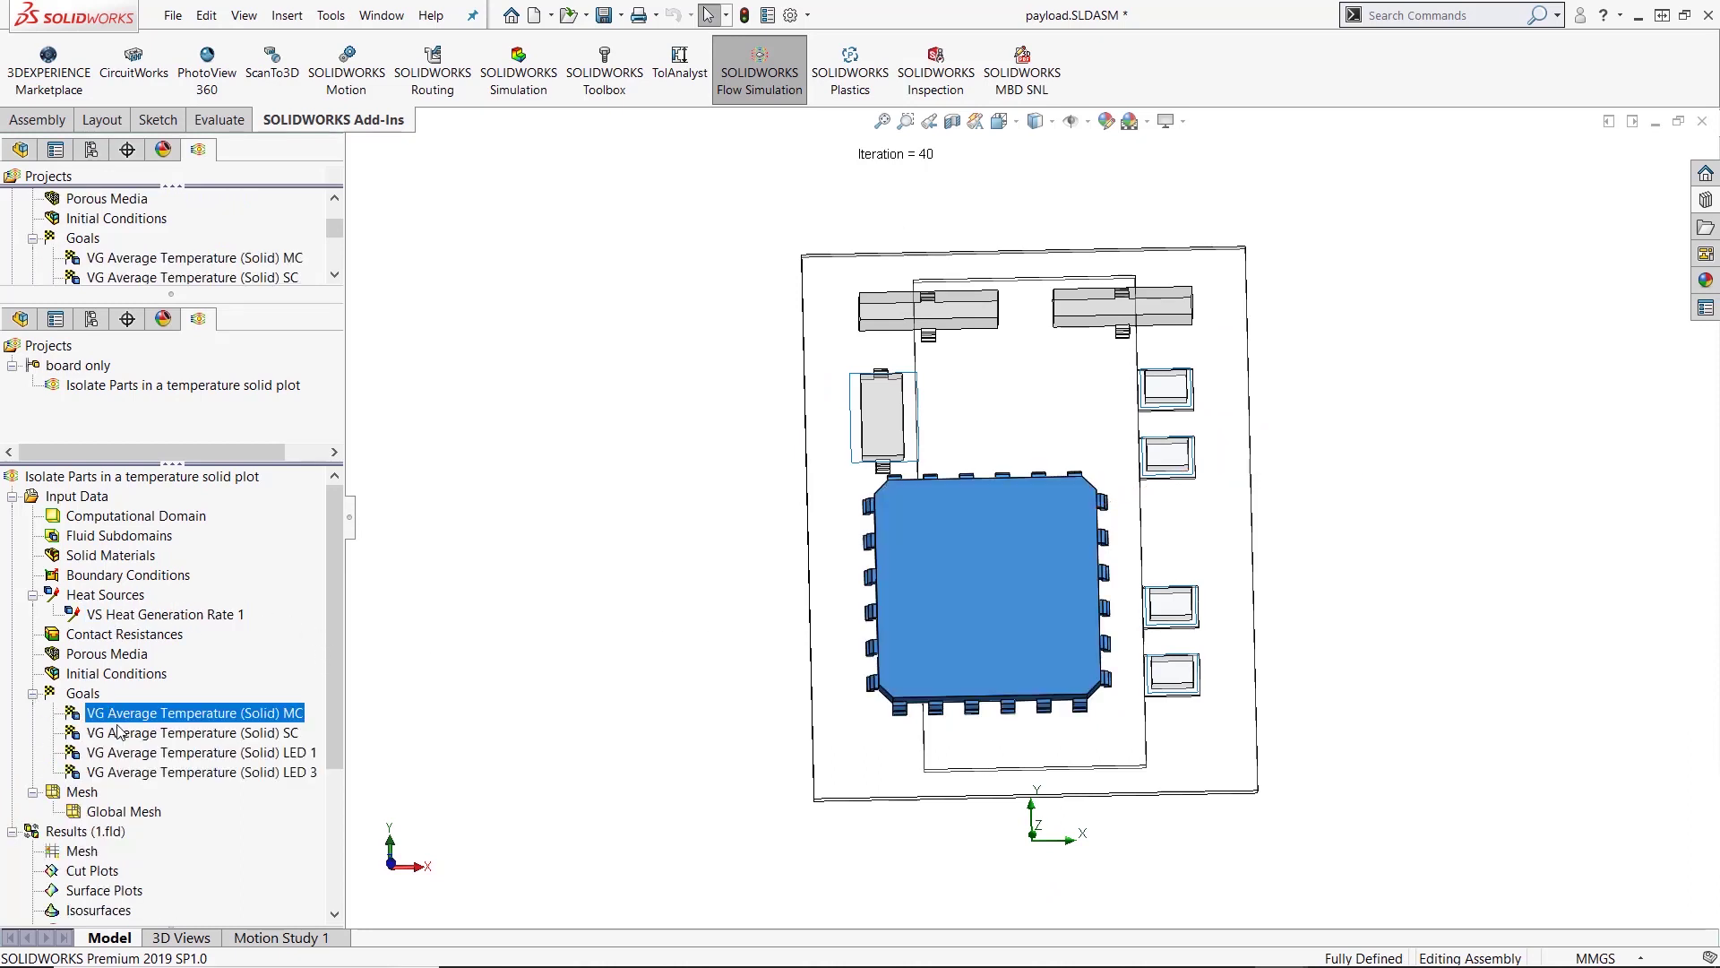
{"action": "left_click", "coordinate": [149, 735]}
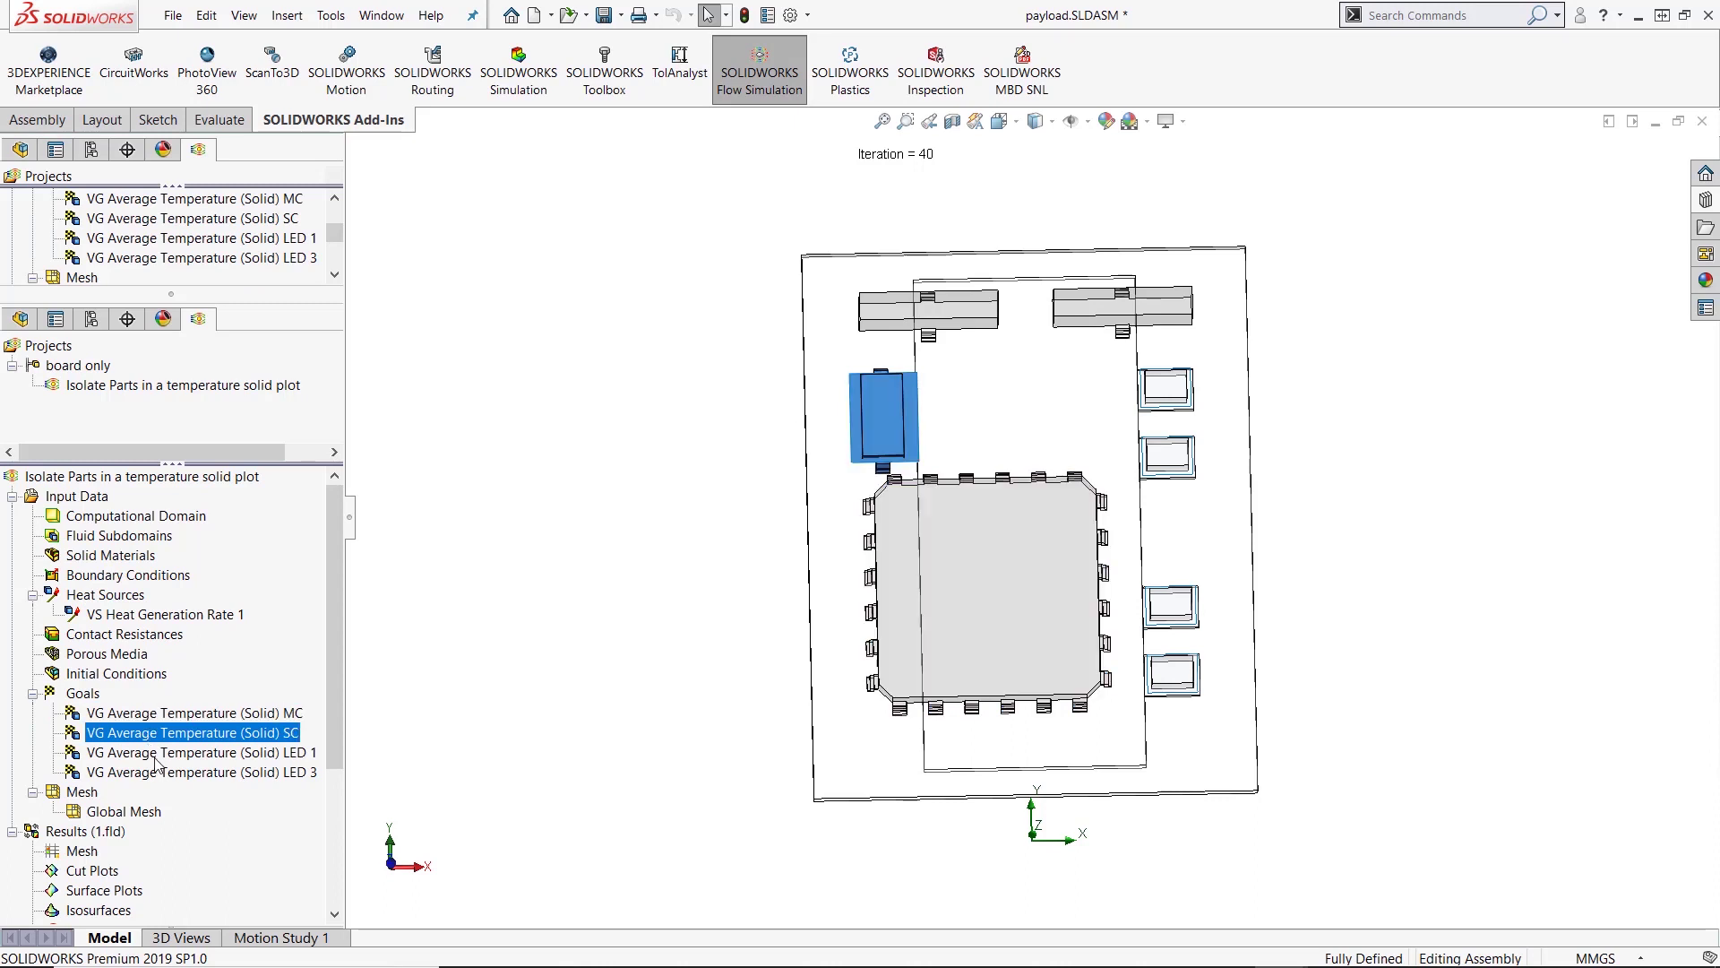
{"action": "left_click", "coordinate": [156, 754]}
{"action": "left_click", "coordinate": [153, 776]}
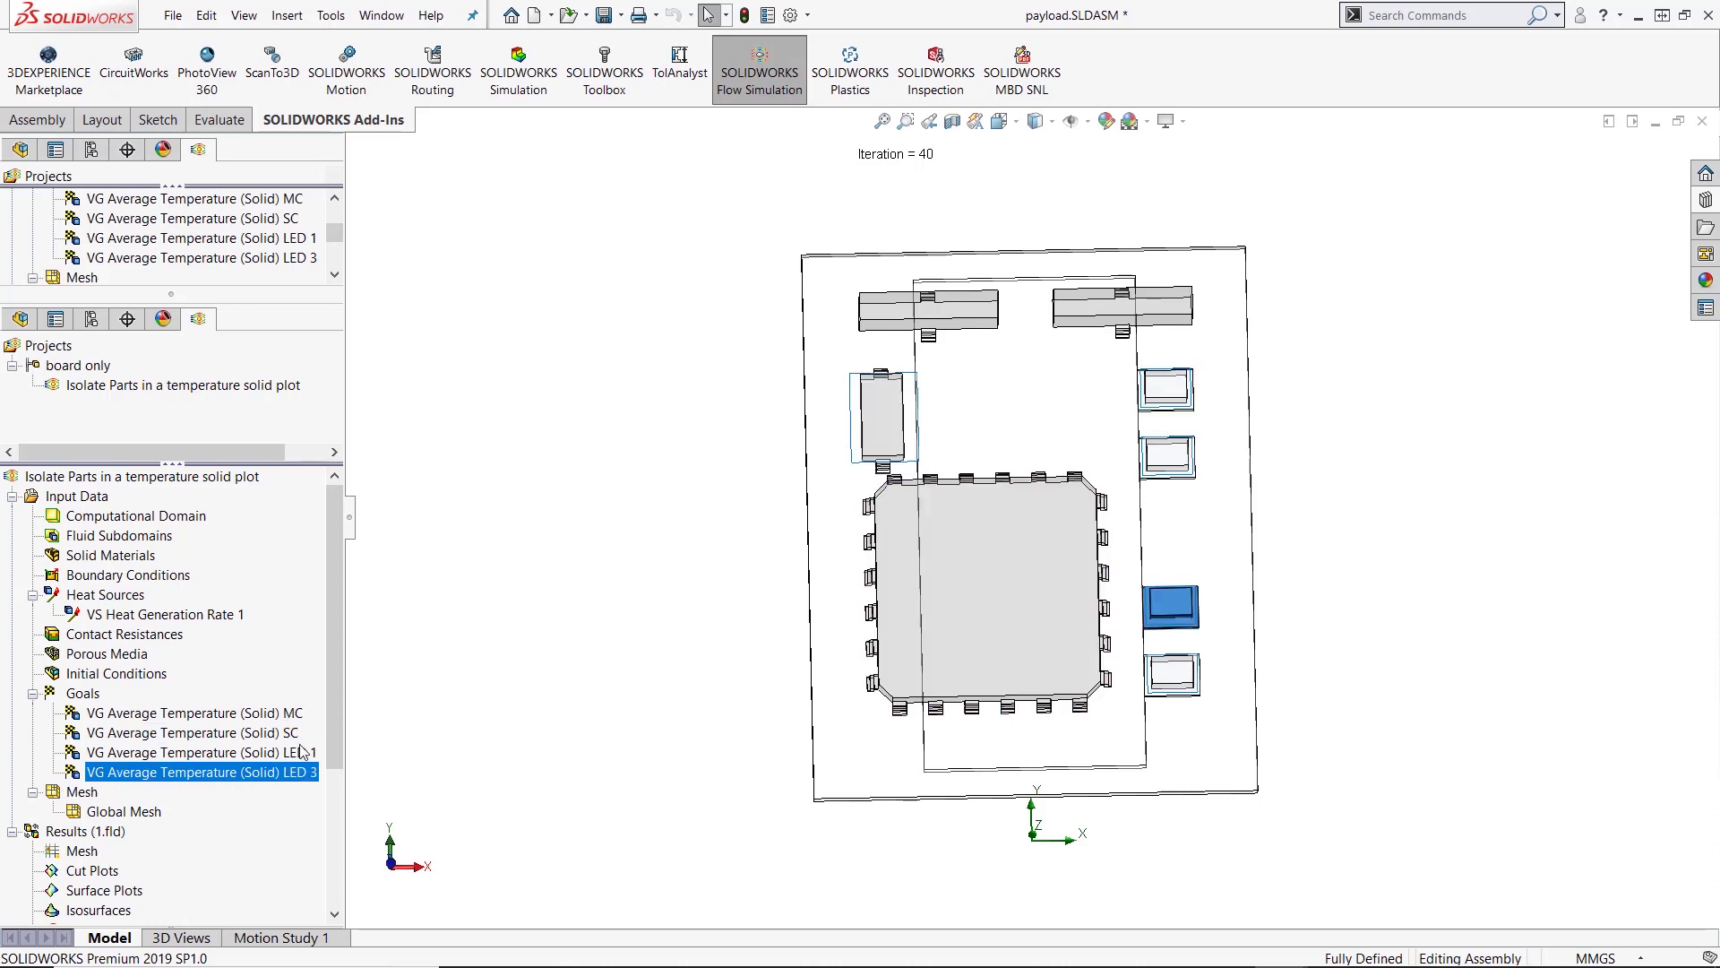
{"action": "left_click", "coordinate": [452, 701]}
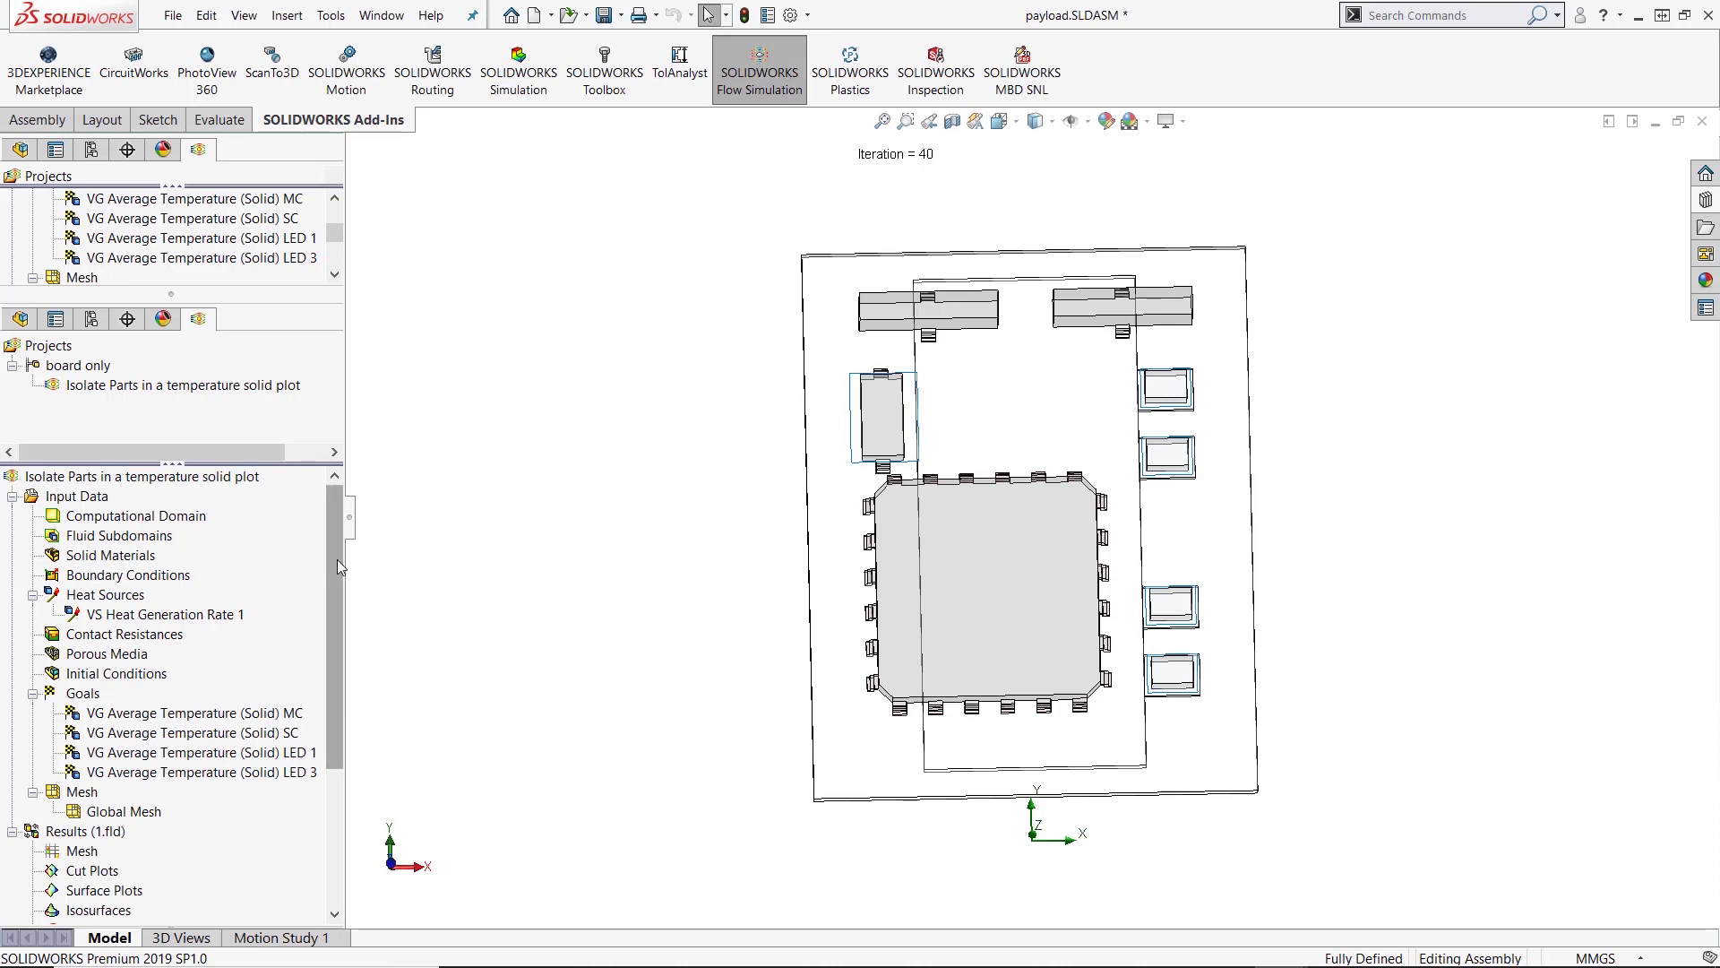
Step: Create a cut plot parallel to the Front Plane at a 0.0094 m offset with Temperature (Solid) contours, keeping its settings open
{"action": "left_click_drag", "start_coordinate": [331, 517], "coordinate": [330, 651]}
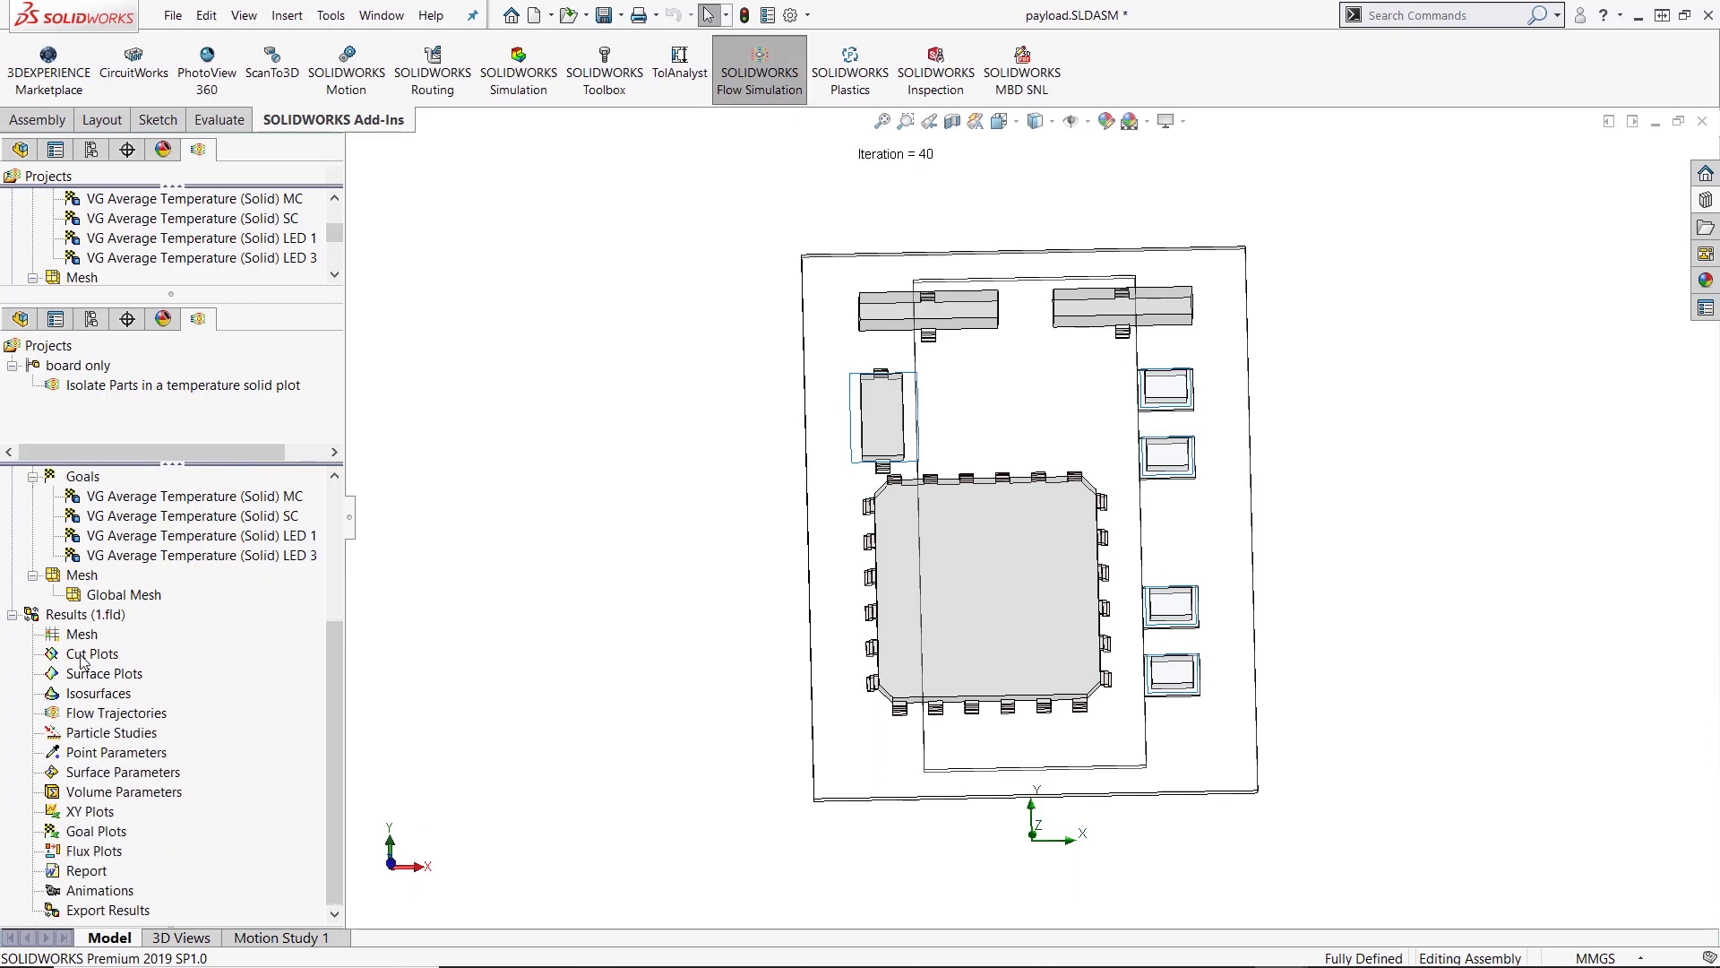
{"action": "left_click_drag", "start_coordinate": [82, 660], "coordinate": [150, 677]}
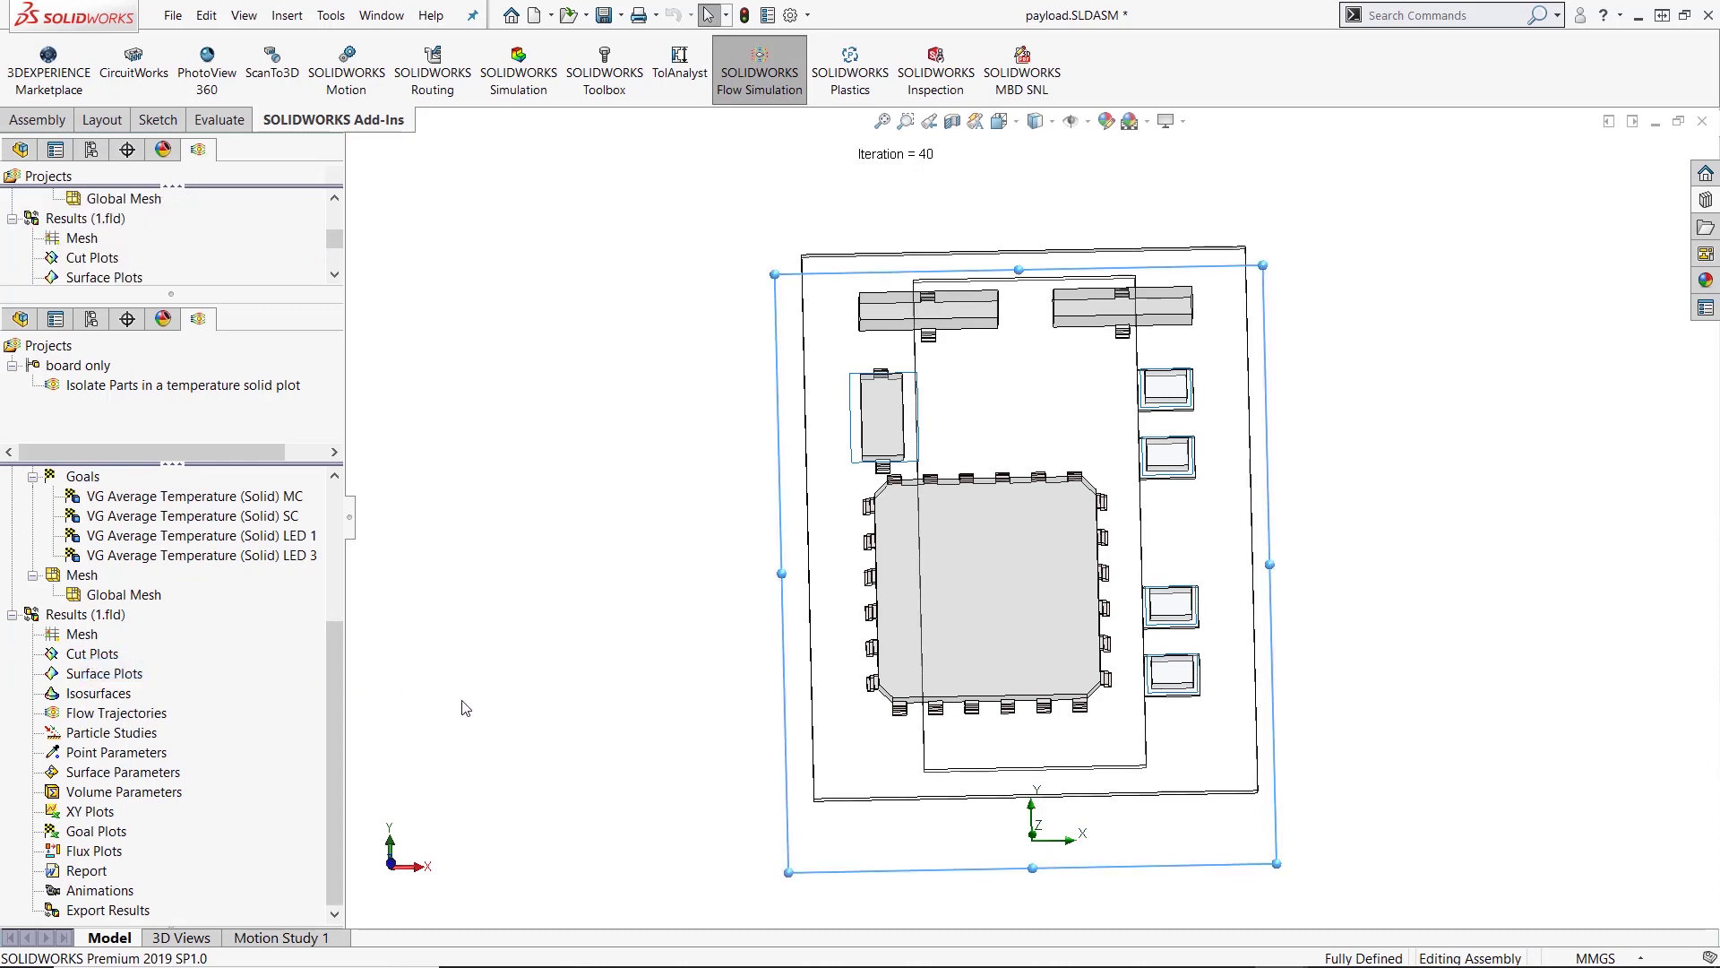
{"action": "mouse_move", "coordinate": [524, 704]}
{"action": "middle_mouse_down"}
{"action": "mouse_move", "coordinate": [541, 322]}
{"action": "mouse_move", "coordinate": [534, 422]}
{"action": "mouse_move", "coordinate": [568, 672]}
{"action": "mouse_move", "coordinate": [547, 726]}
{"action": "middle_mouse_up"}
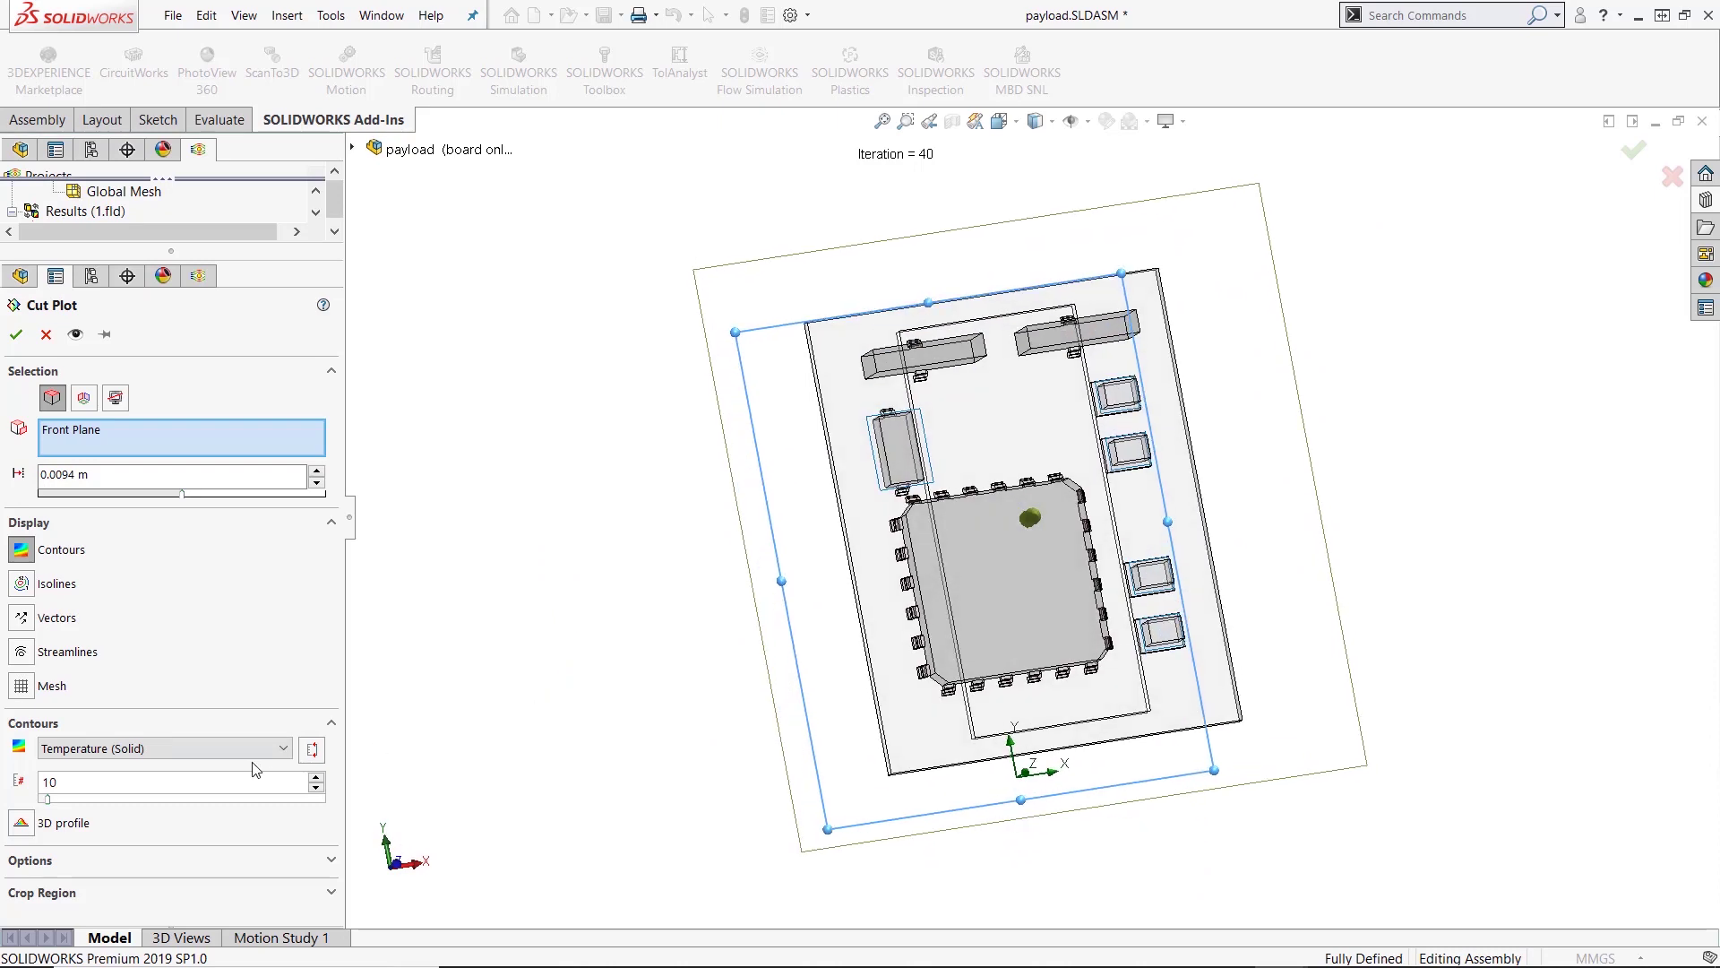
{"action": "left_click", "coordinate": [164, 749]}
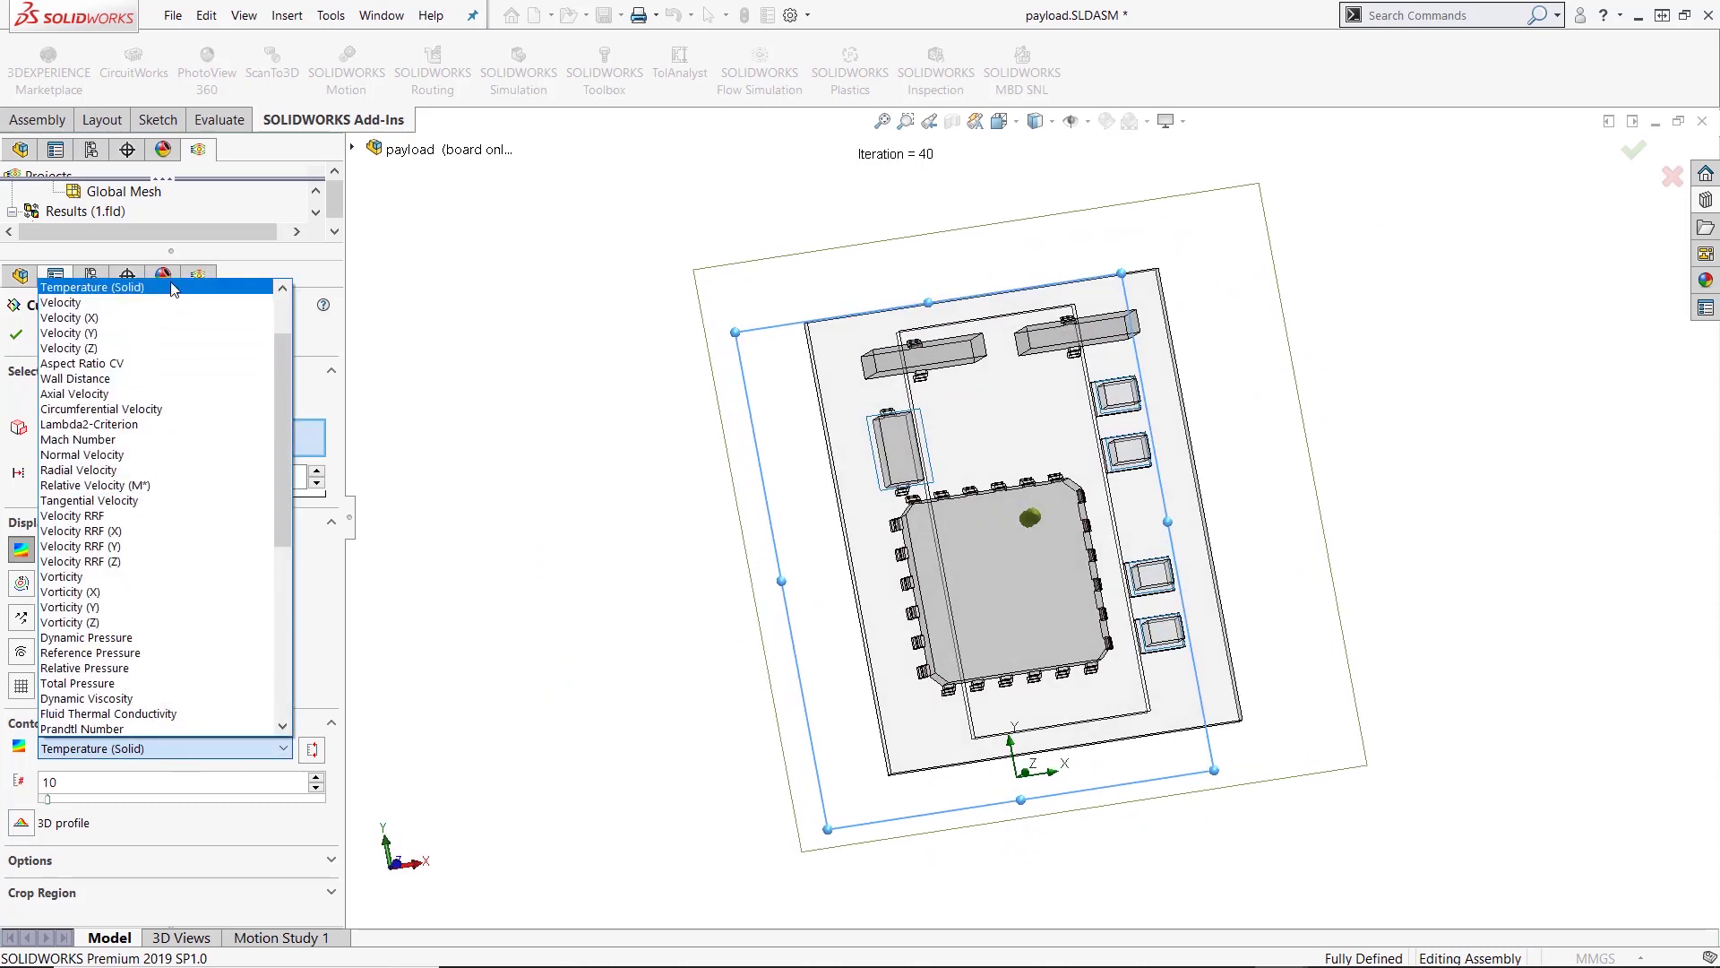
{"action": "left_click", "coordinate": [140, 288]}
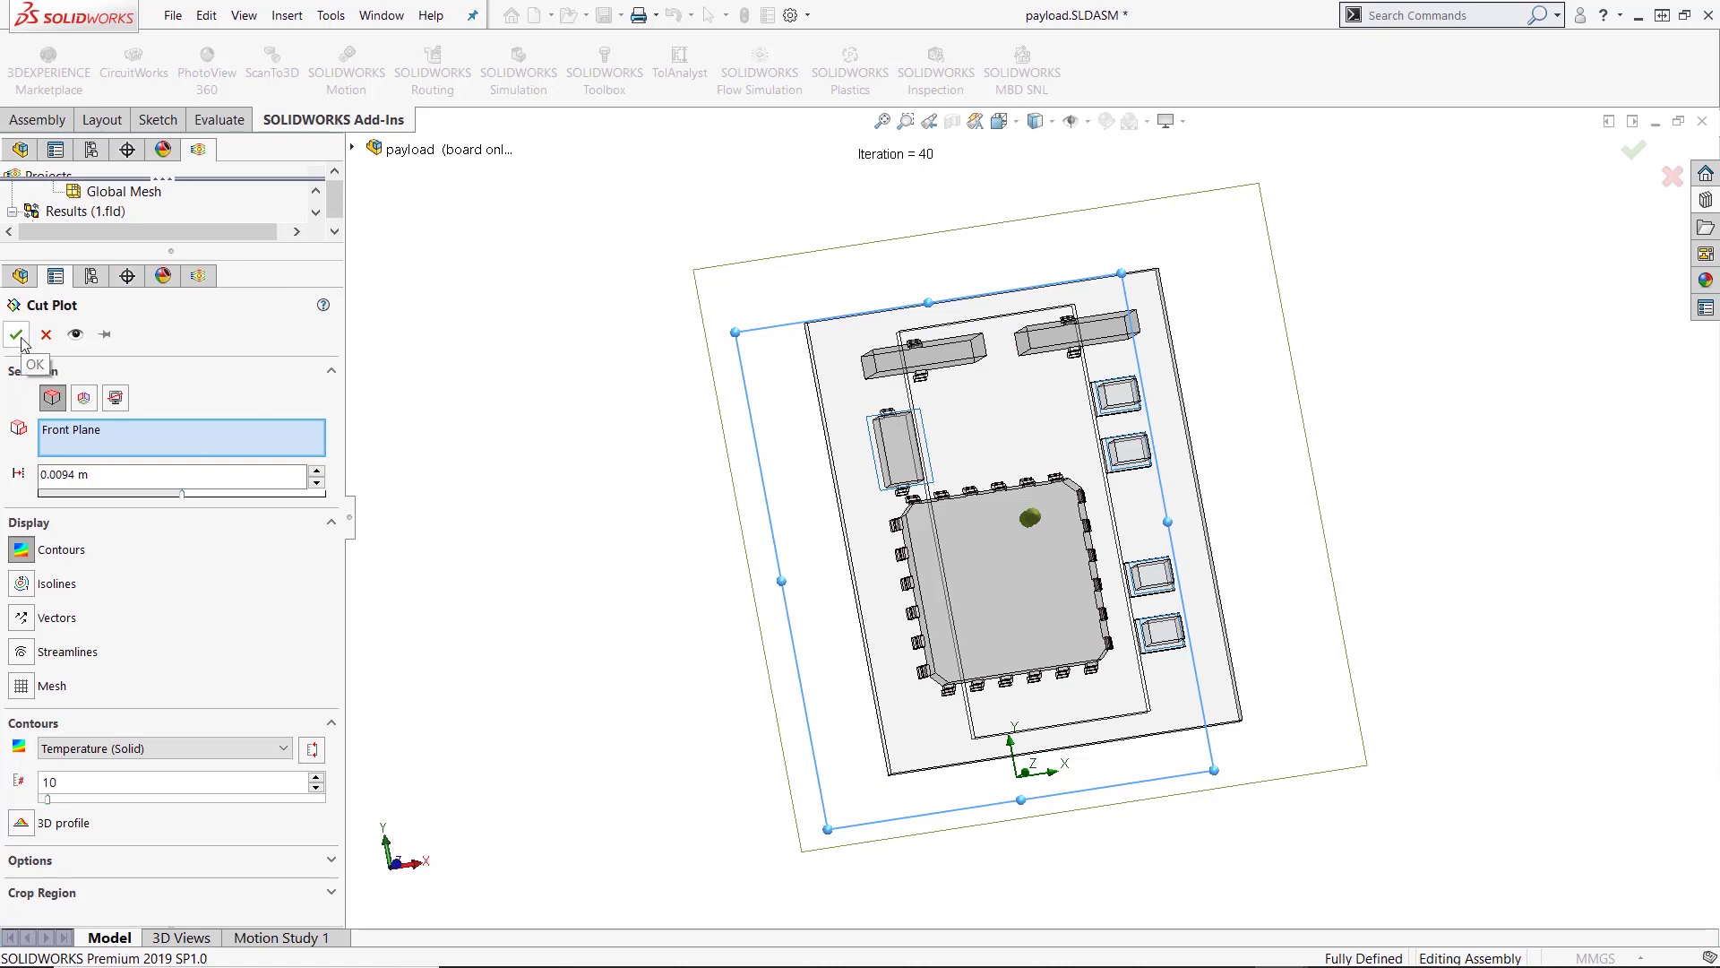
{"action": "left_click", "coordinate": [105, 334]}
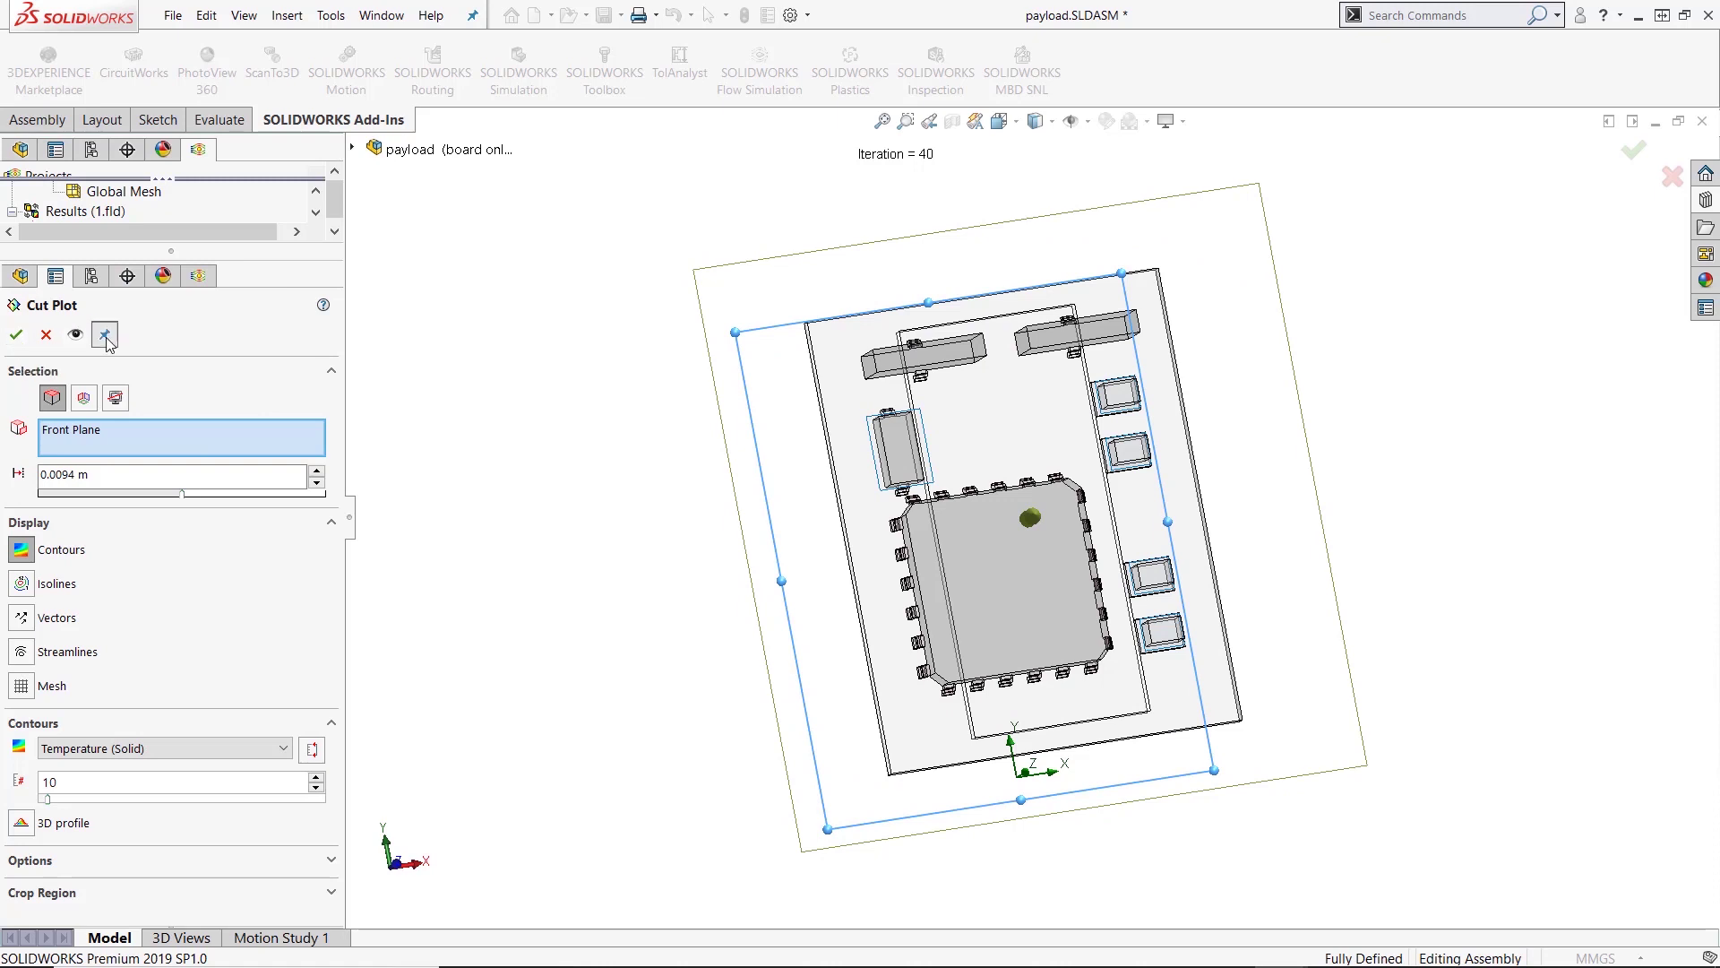
{"action": "left_click", "coordinate": [16, 337]}
{"action": "key", "text": "ctrl+1"}
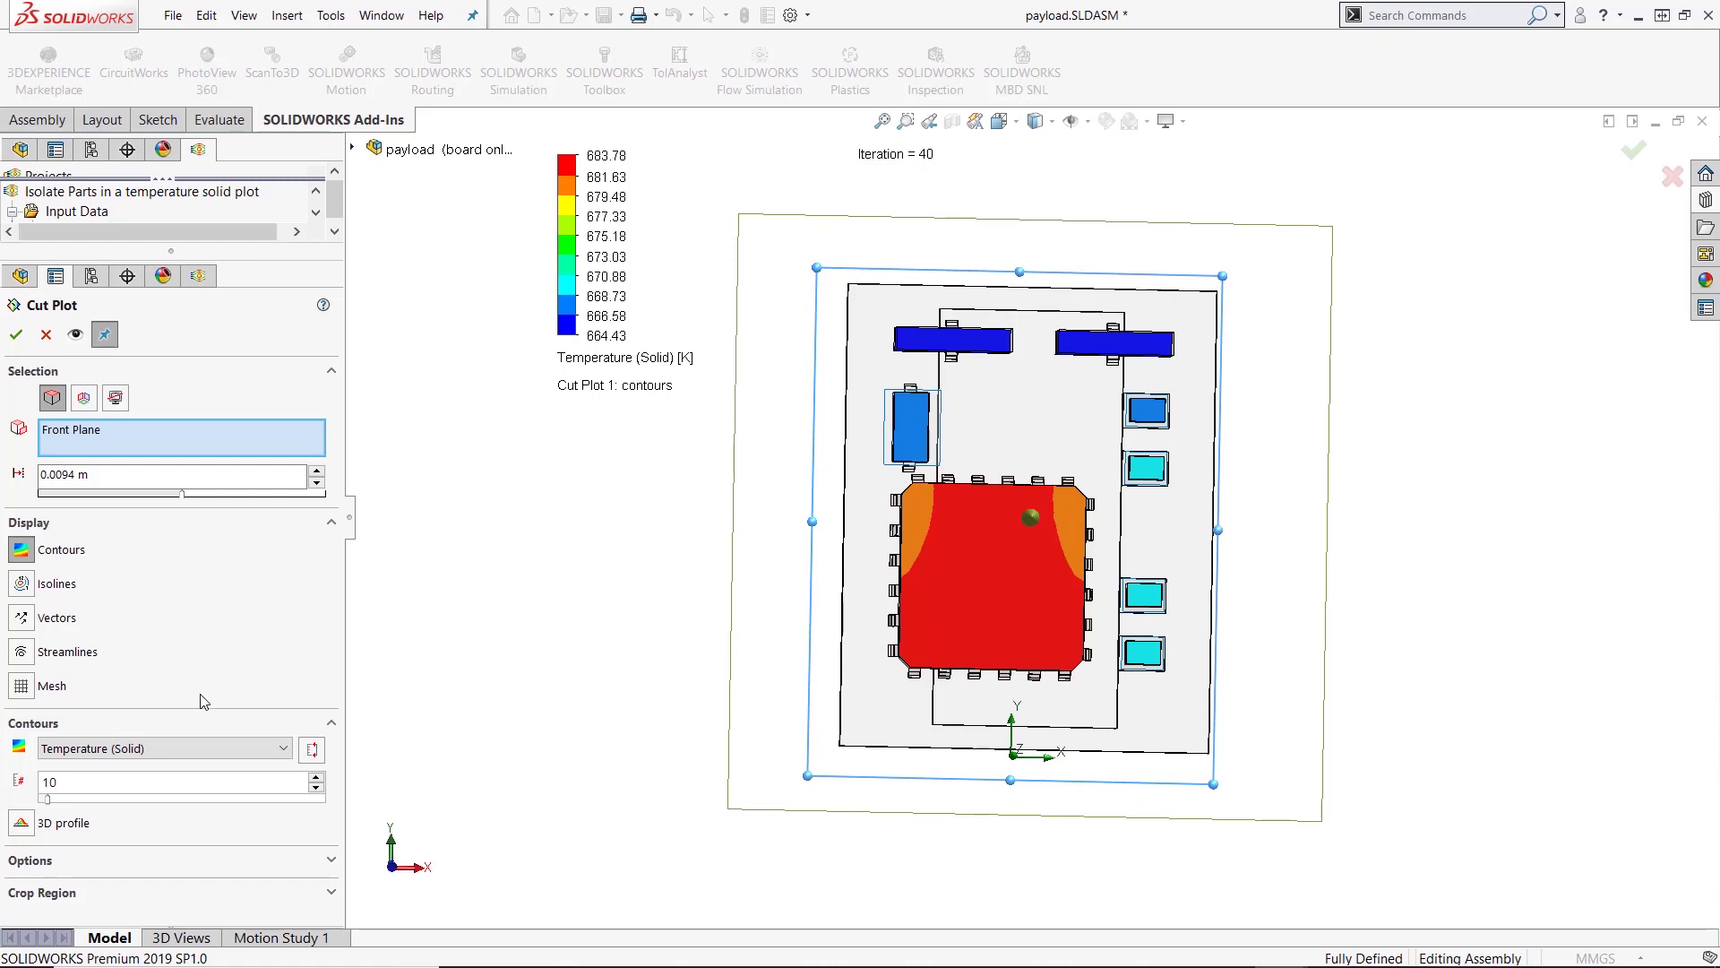
Step: Crop the cut plot to a region of about X -0.0048 to 0.0053 m and Y 0.0049 to 0.0151 m
{"action": "left_click", "coordinate": [50, 896]}
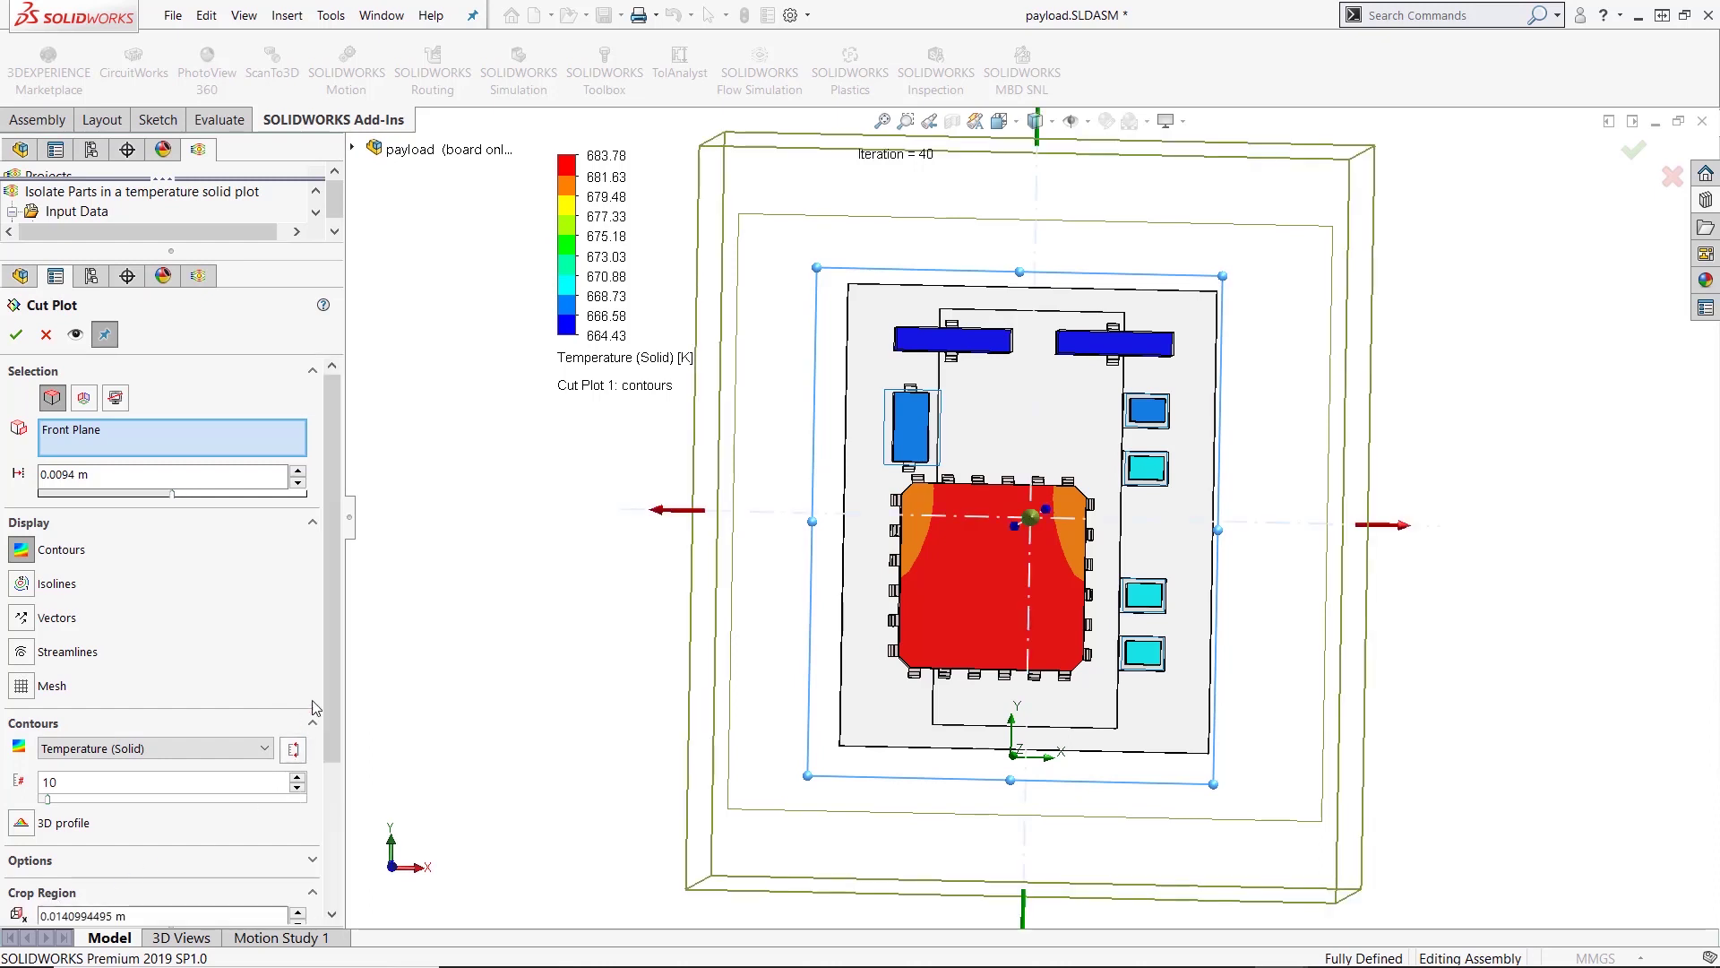
{"action": "scroll", "coordinate": [330, 667], "scroll_direction": "down", "scroll_amount": 3}
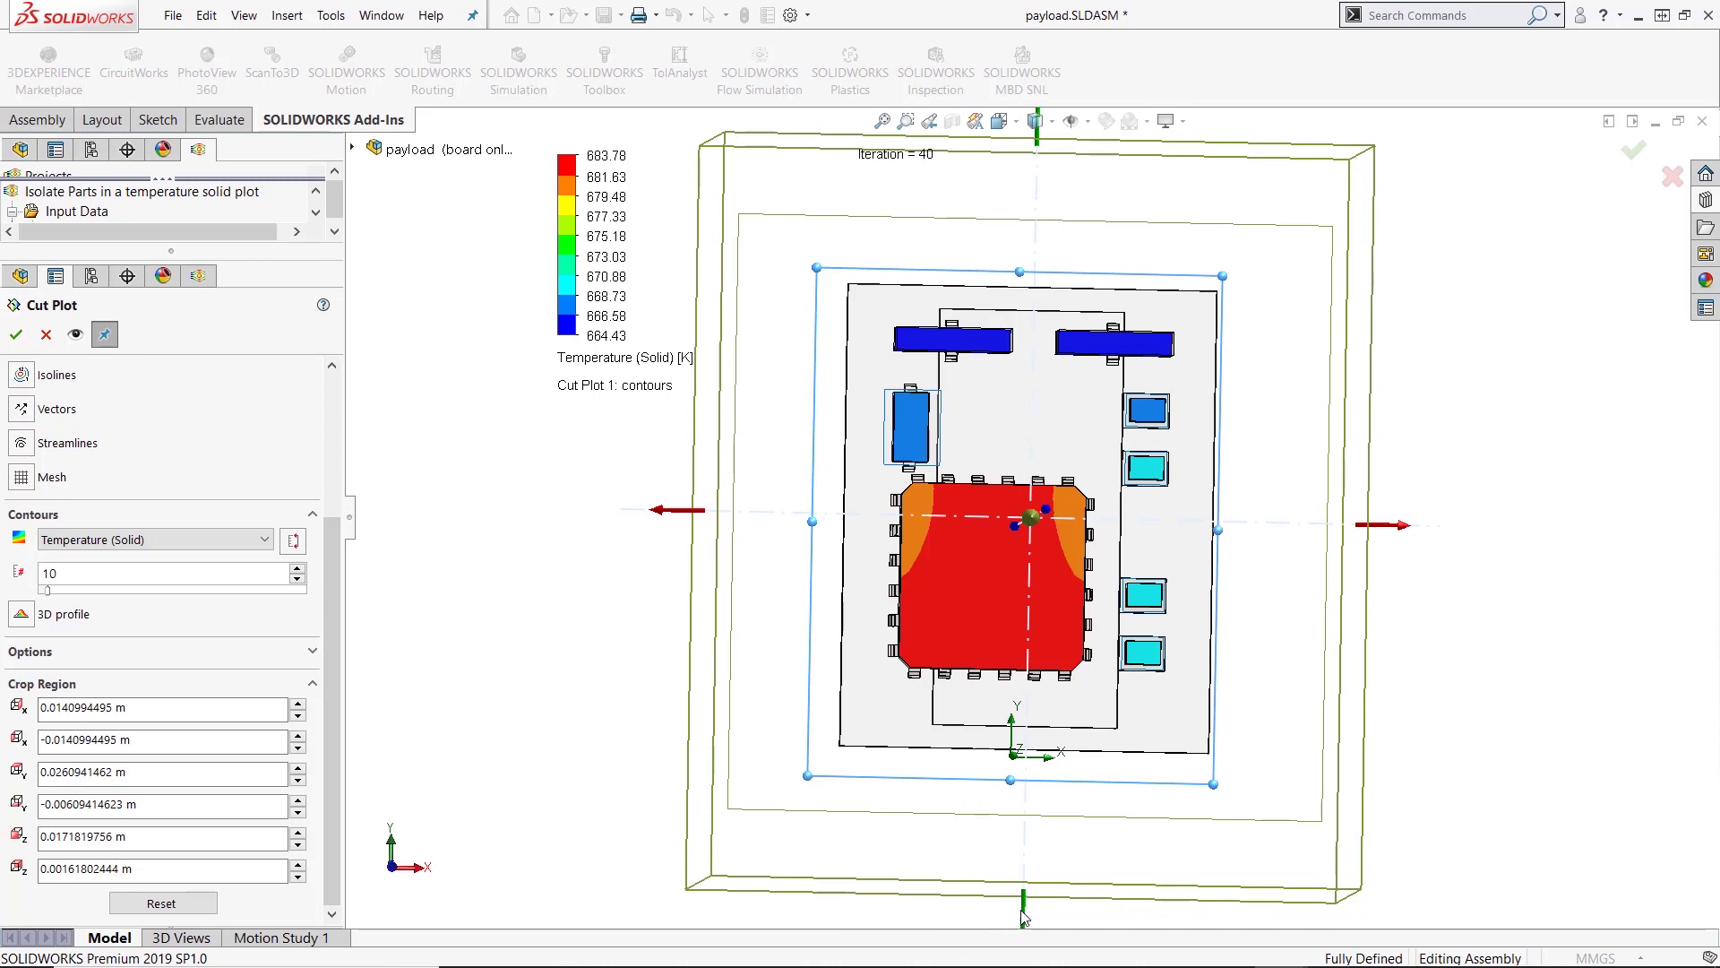
{"action": "left_click_drag", "start_coordinate": [1024, 912], "coordinate": [983, 658]}
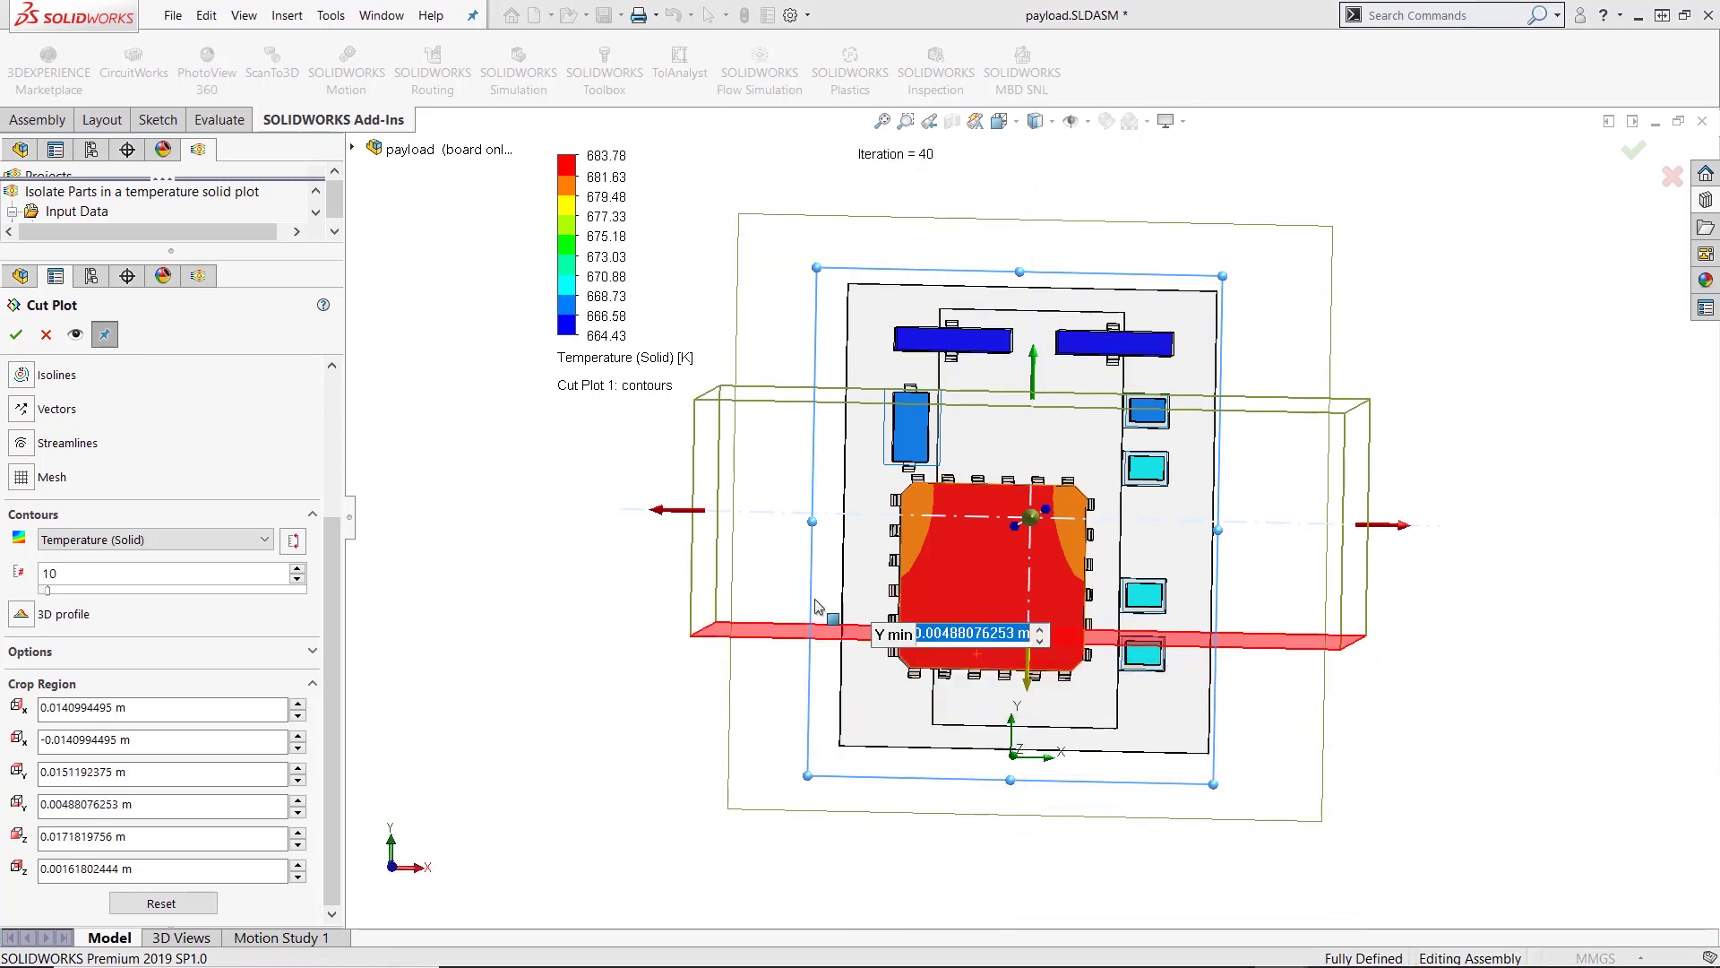
{"action": "left_click_drag", "start_coordinate": [659, 515], "coordinate": [896, 515]}
{"action": "left_click_drag", "start_coordinate": [1384, 528], "coordinate": [1192, 543]}
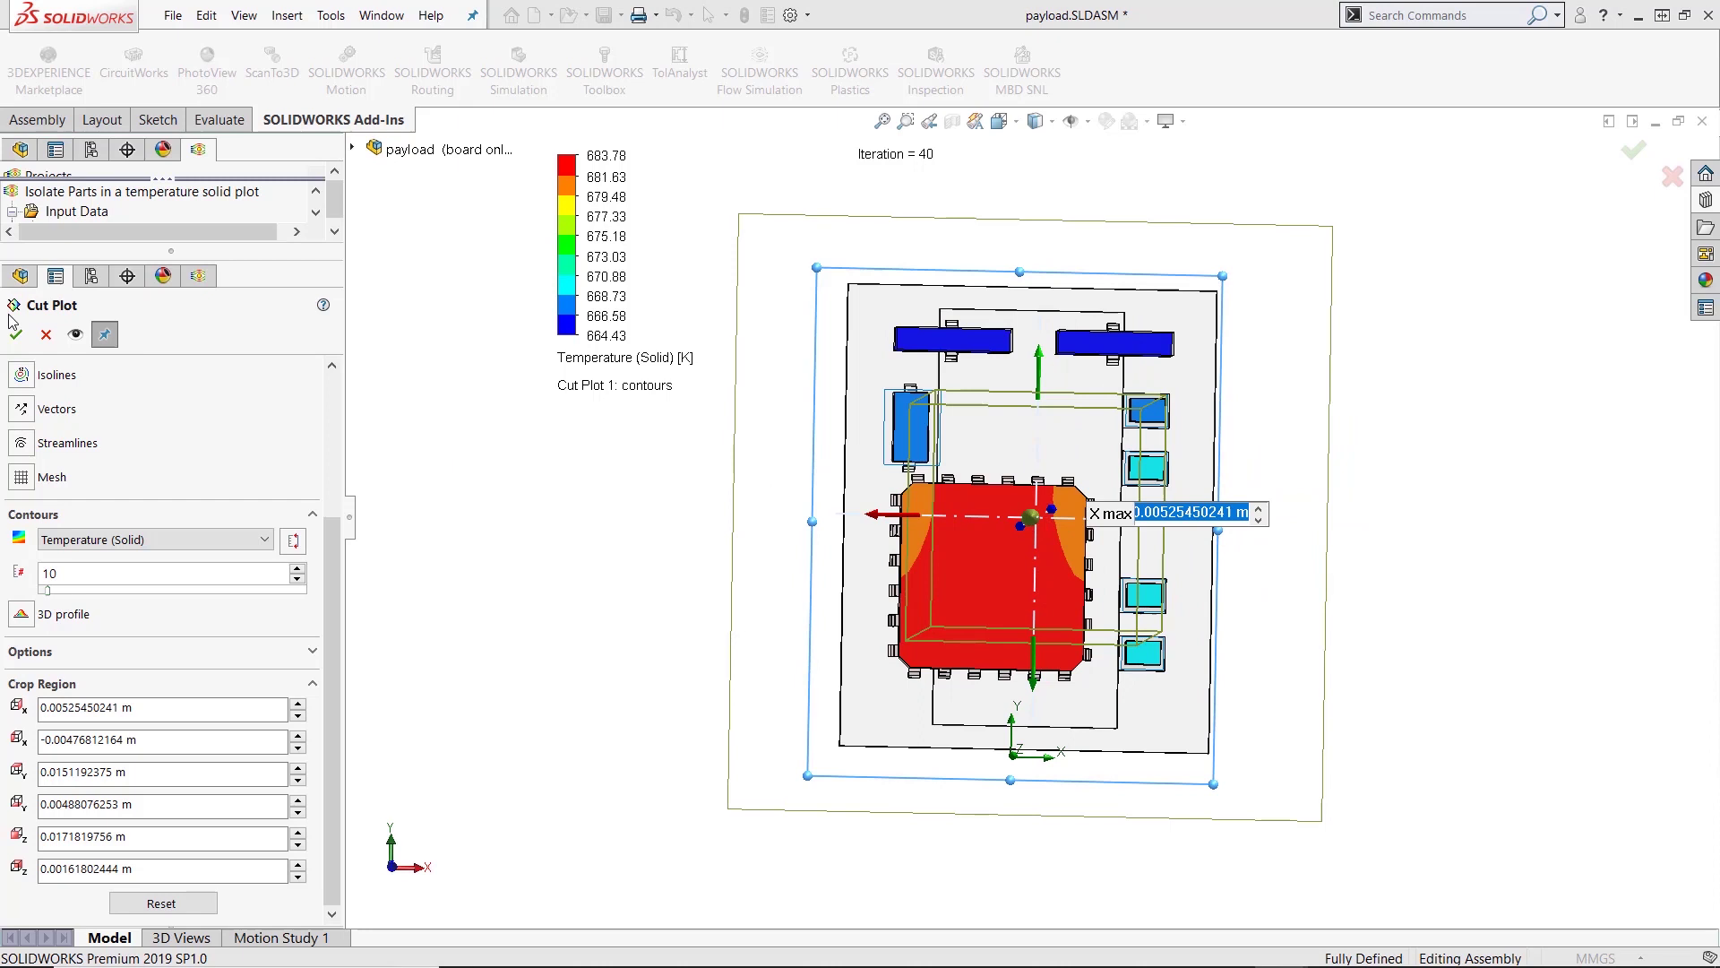
{"action": "middle_click_drag", "start_coordinate": [584, 517], "coordinate": [568, 498]}
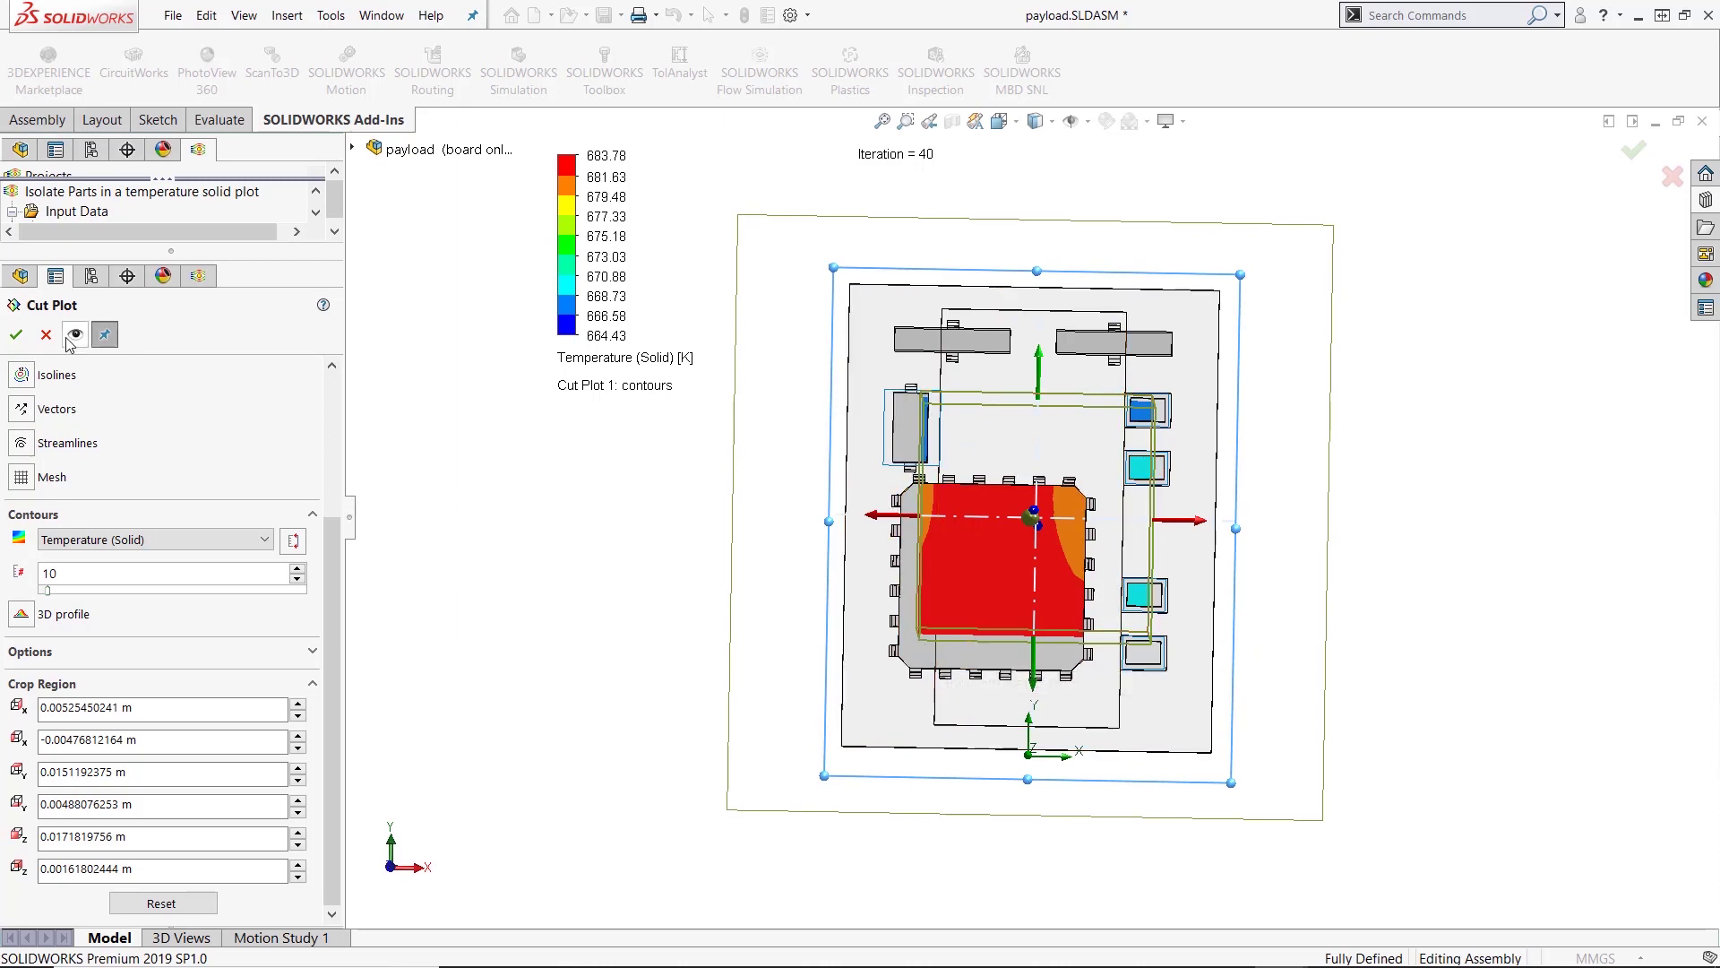
{"action": "left_click", "coordinate": [15, 334]}
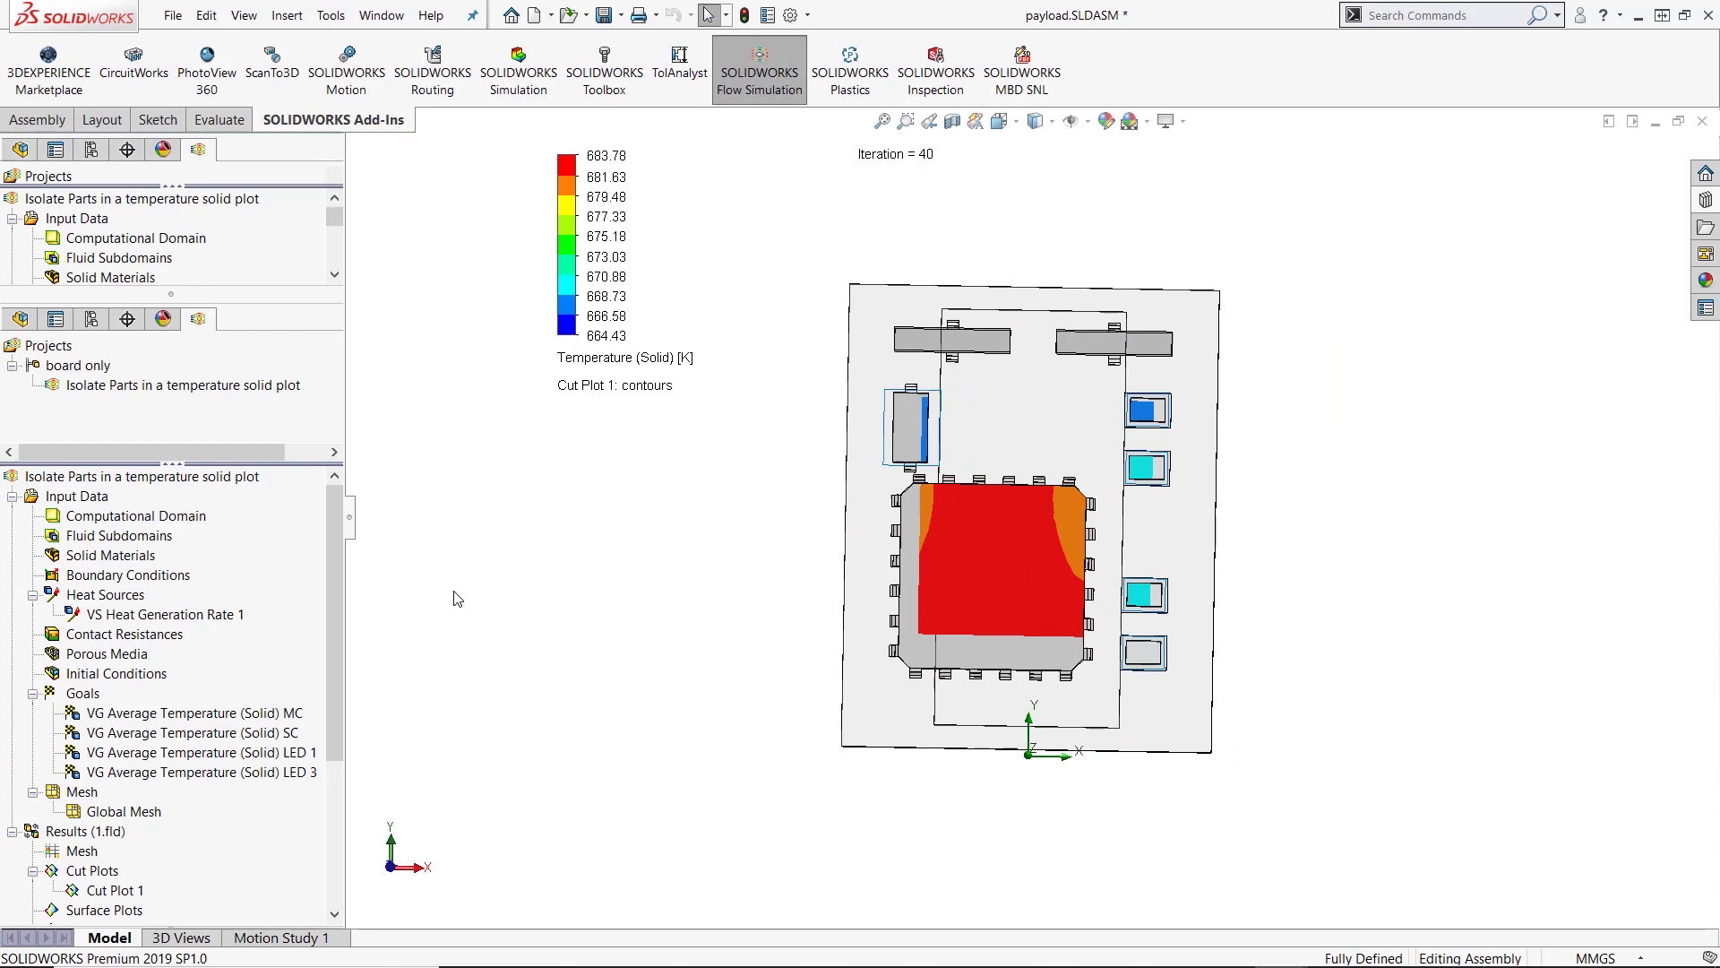
Step: Examine how the cropped temperature plot cuts through the small chip and the LEDs, including their surface planes
{"action": "left_click_drag", "start_coordinate": [335, 604], "coordinate": [359, 724]}
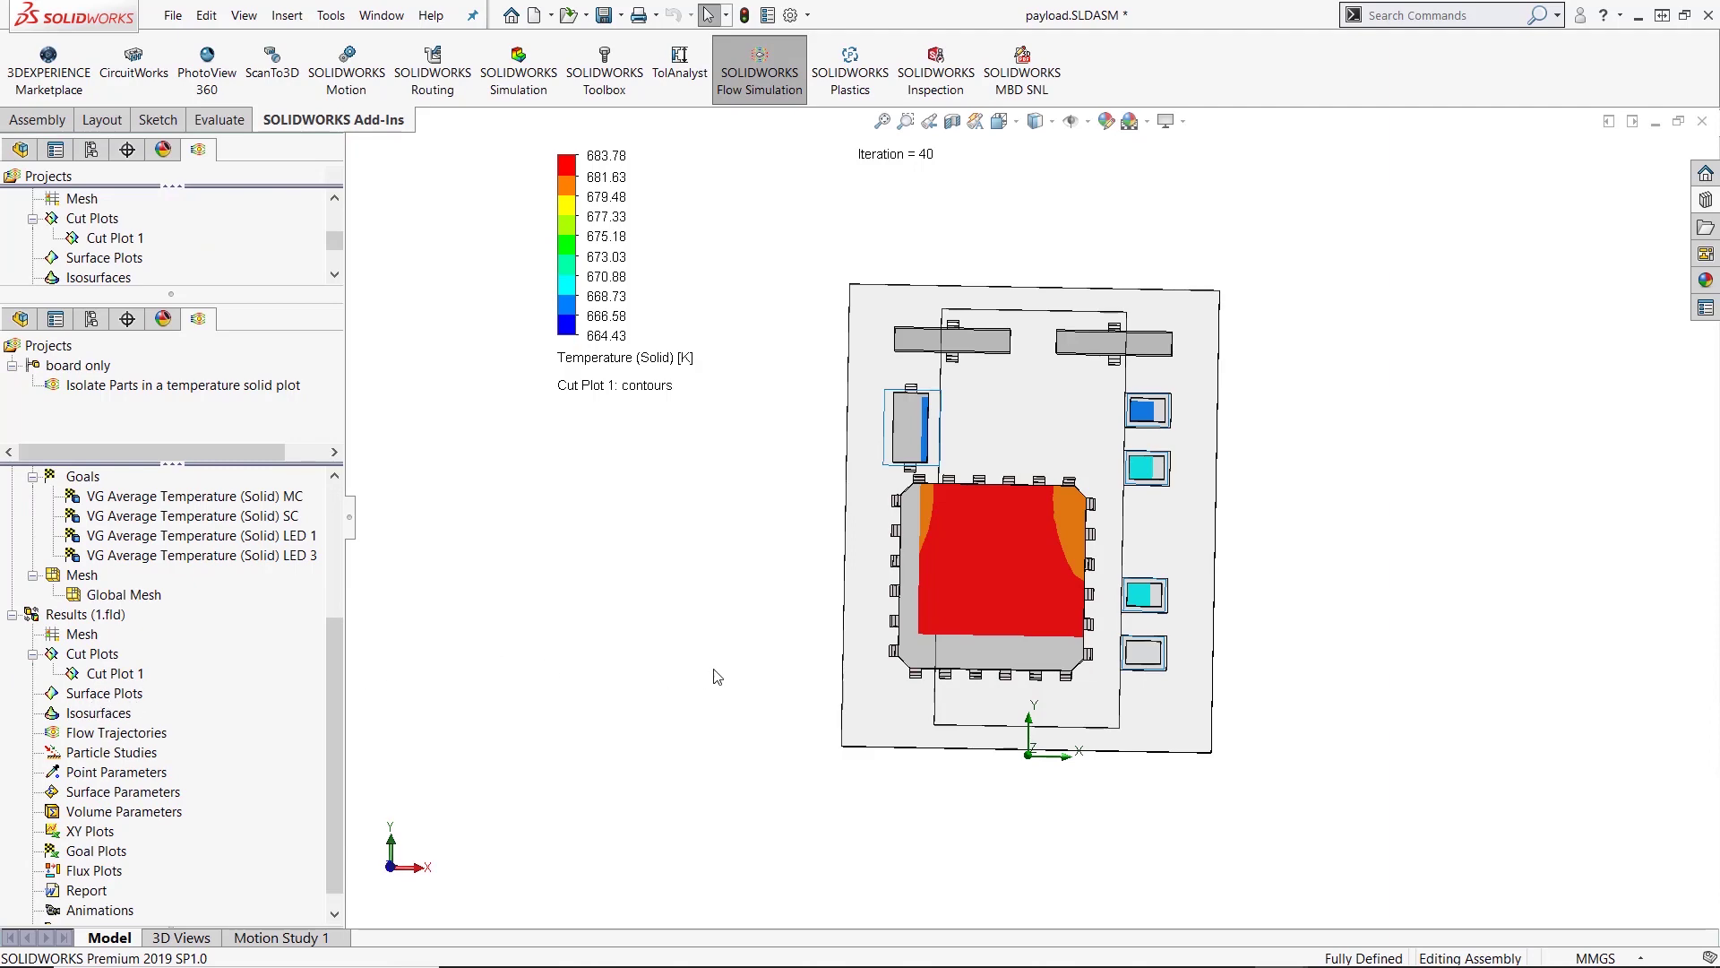
{"action": "middle_click_drag", "start_coordinate": [775, 605], "coordinate": [922, 488]}
{"action": "scroll", "coordinate": [950, 468], "scroll_direction": "down", "scroll_amount": 3}
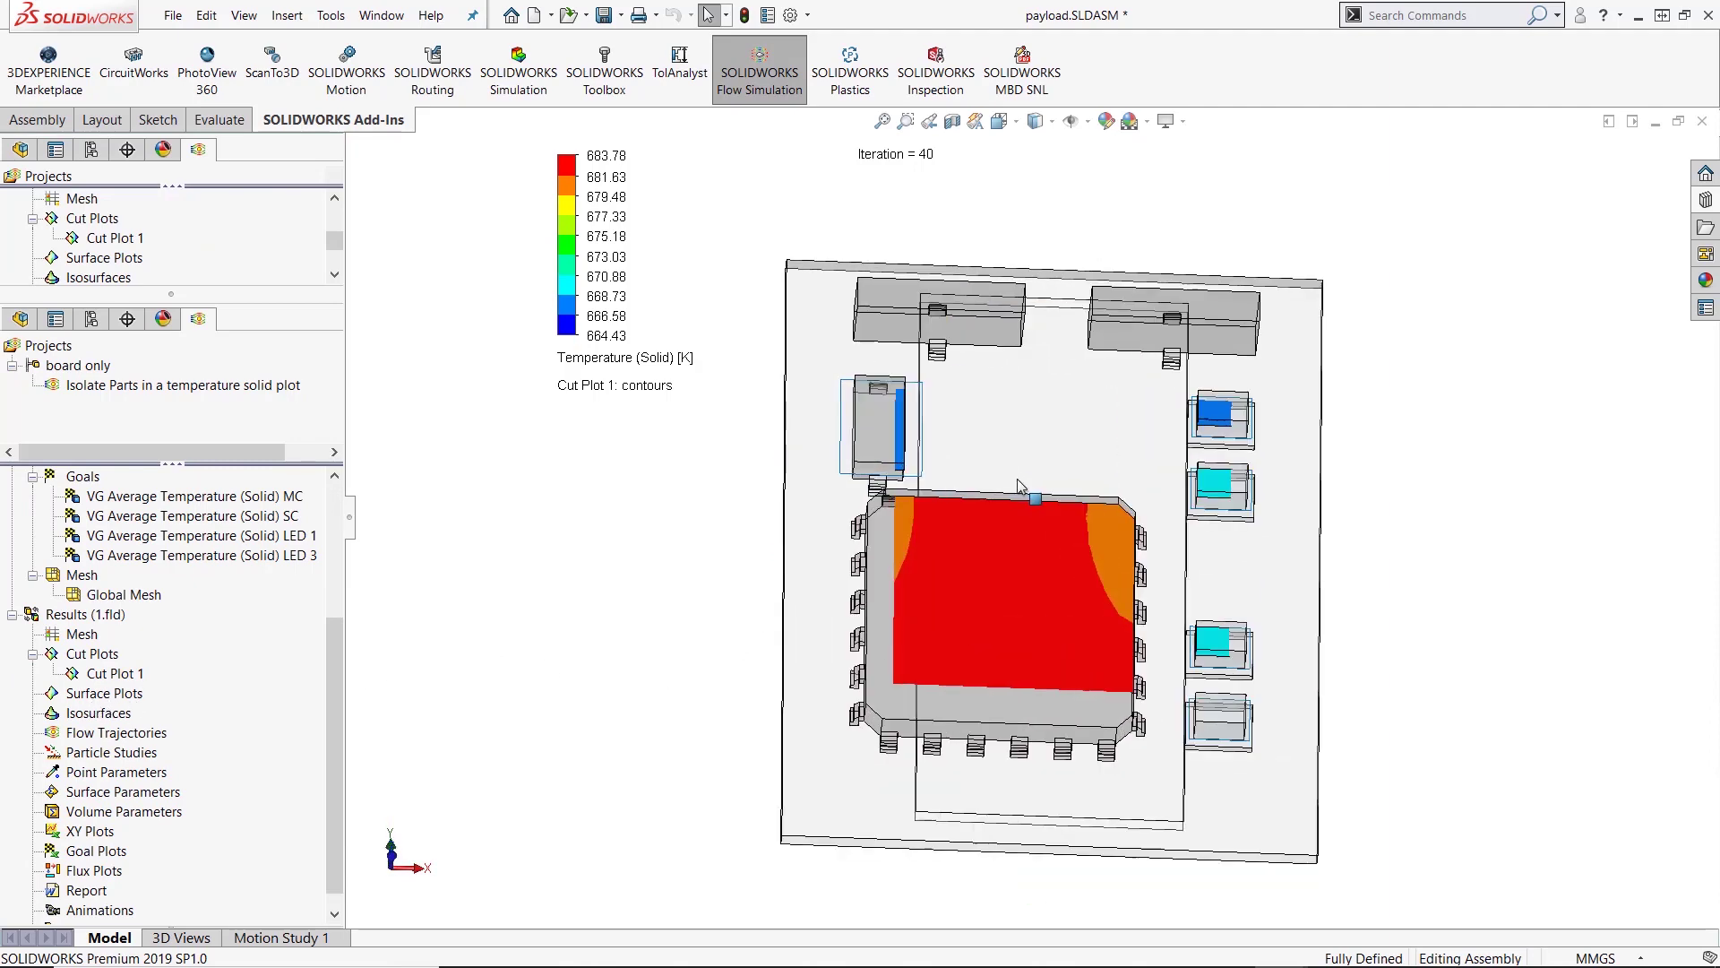
{"action": "scroll", "coordinate": [950, 468], "scroll_direction": "down", "scroll_amount": 3}
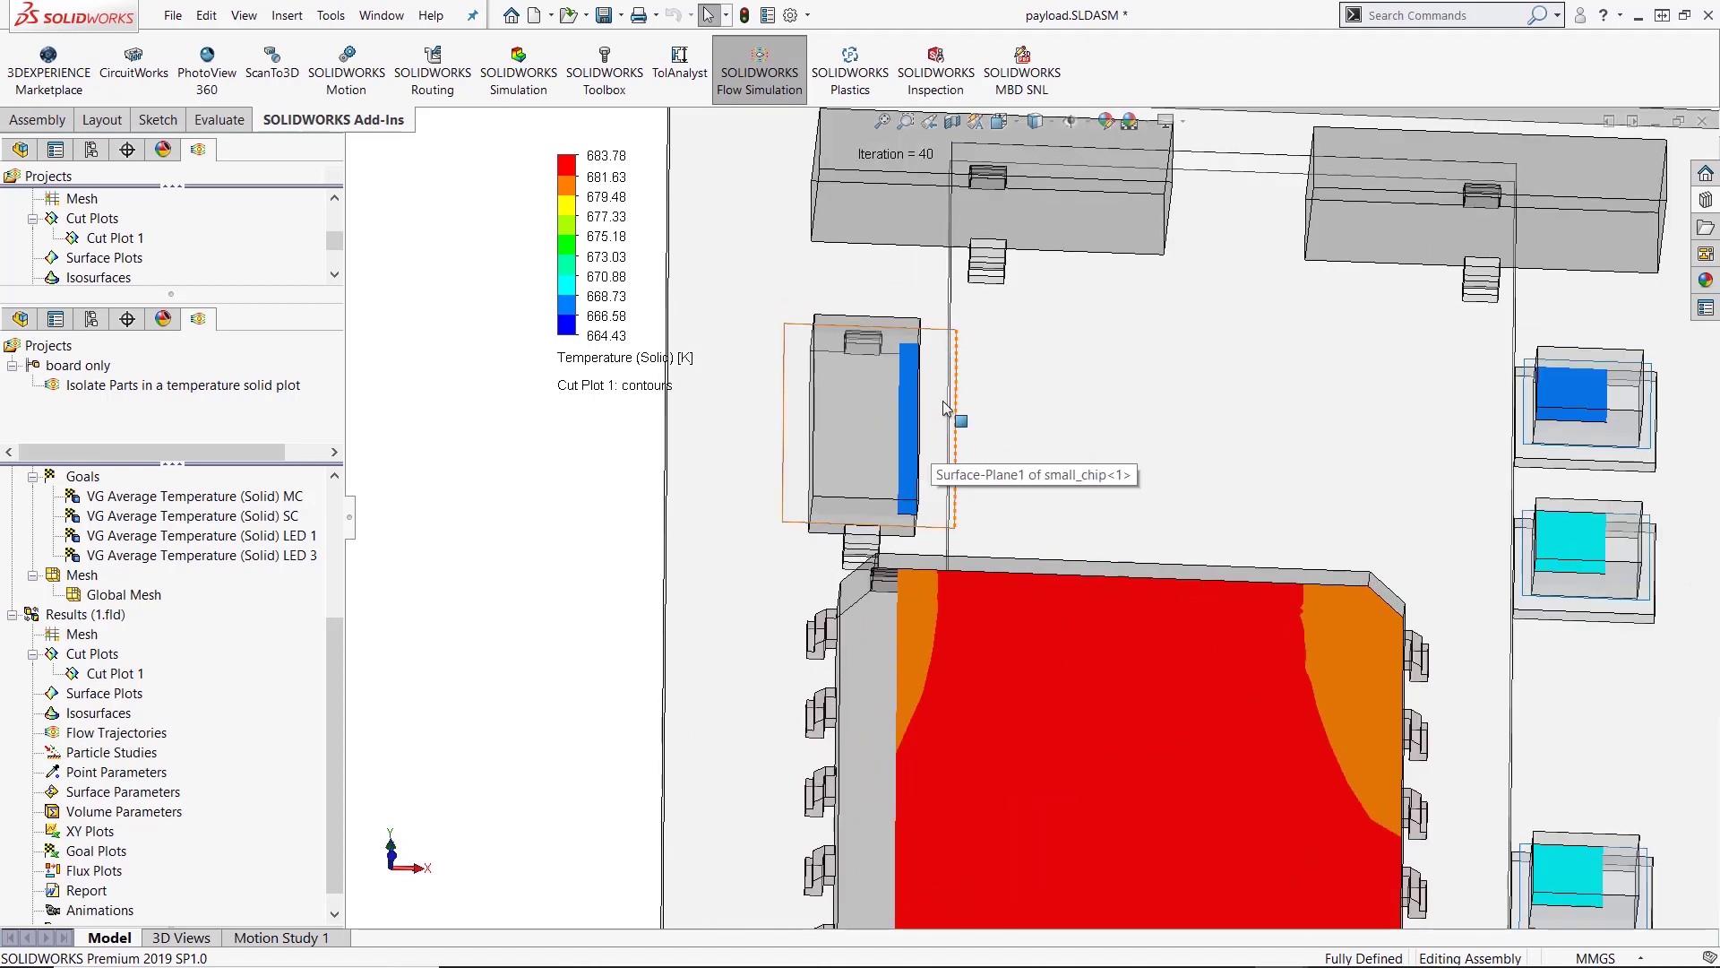
{"action": "left_click", "coordinate": [944, 413]}
{"action": "middle_click_drag", "start_coordinate": [944, 412], "coordinate": [941, 346]}
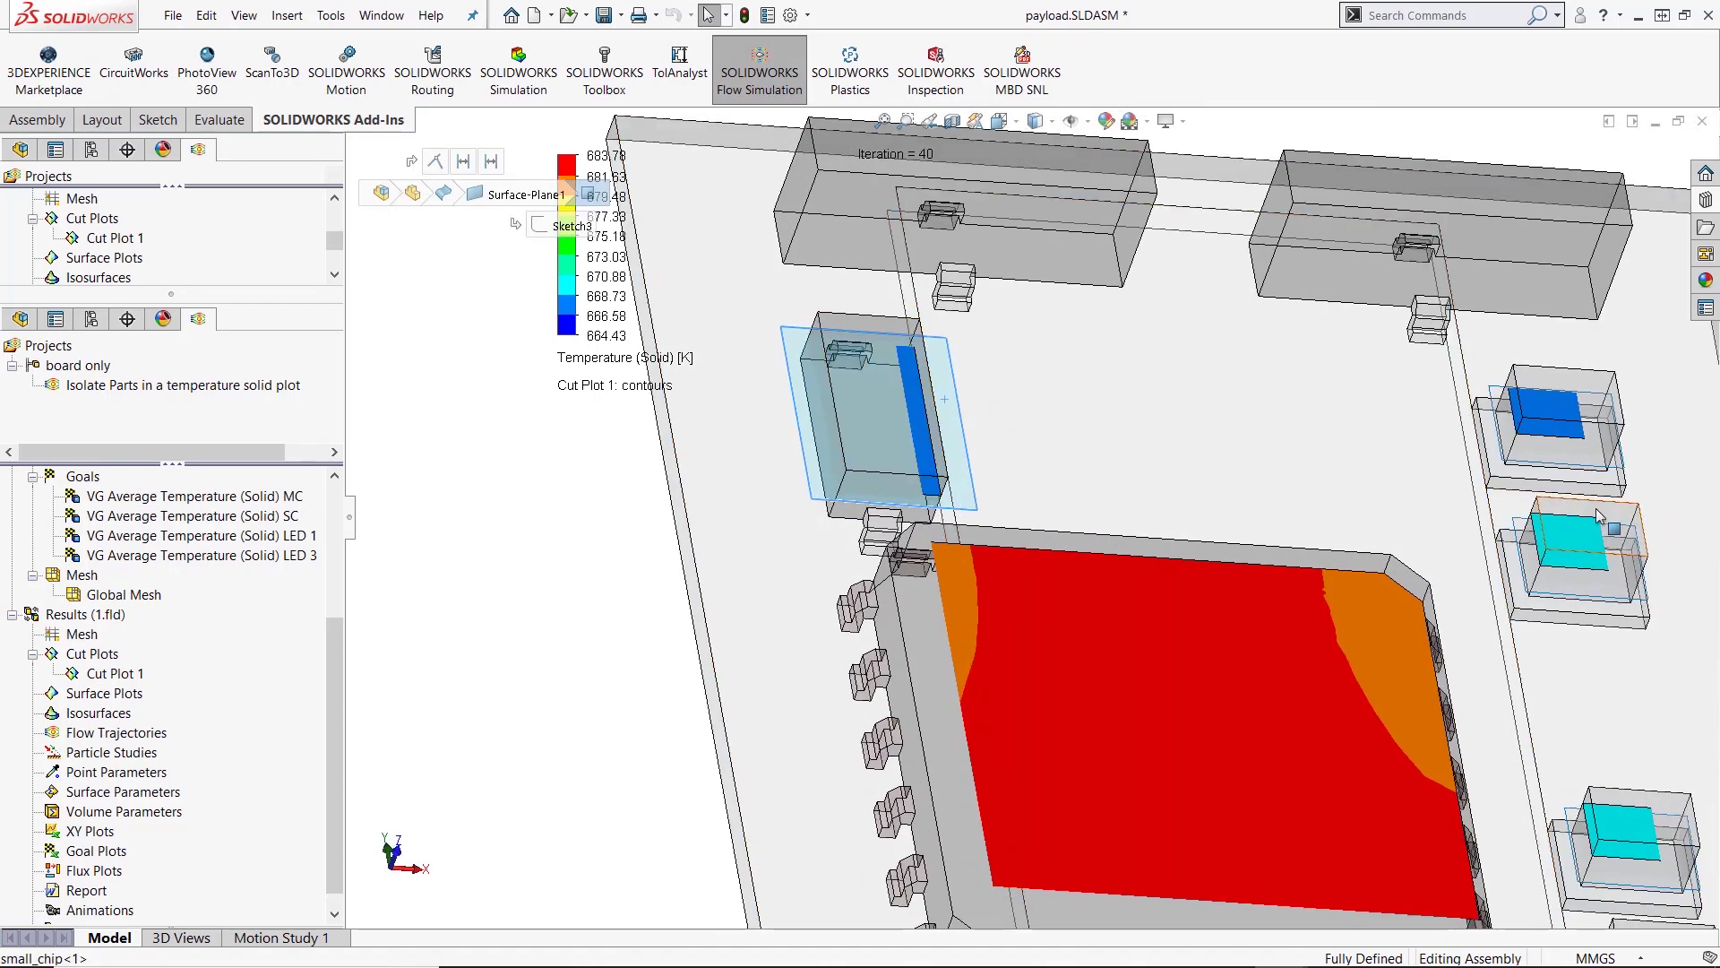
{"action": "left_click", "coordinate": [1528, 546]}
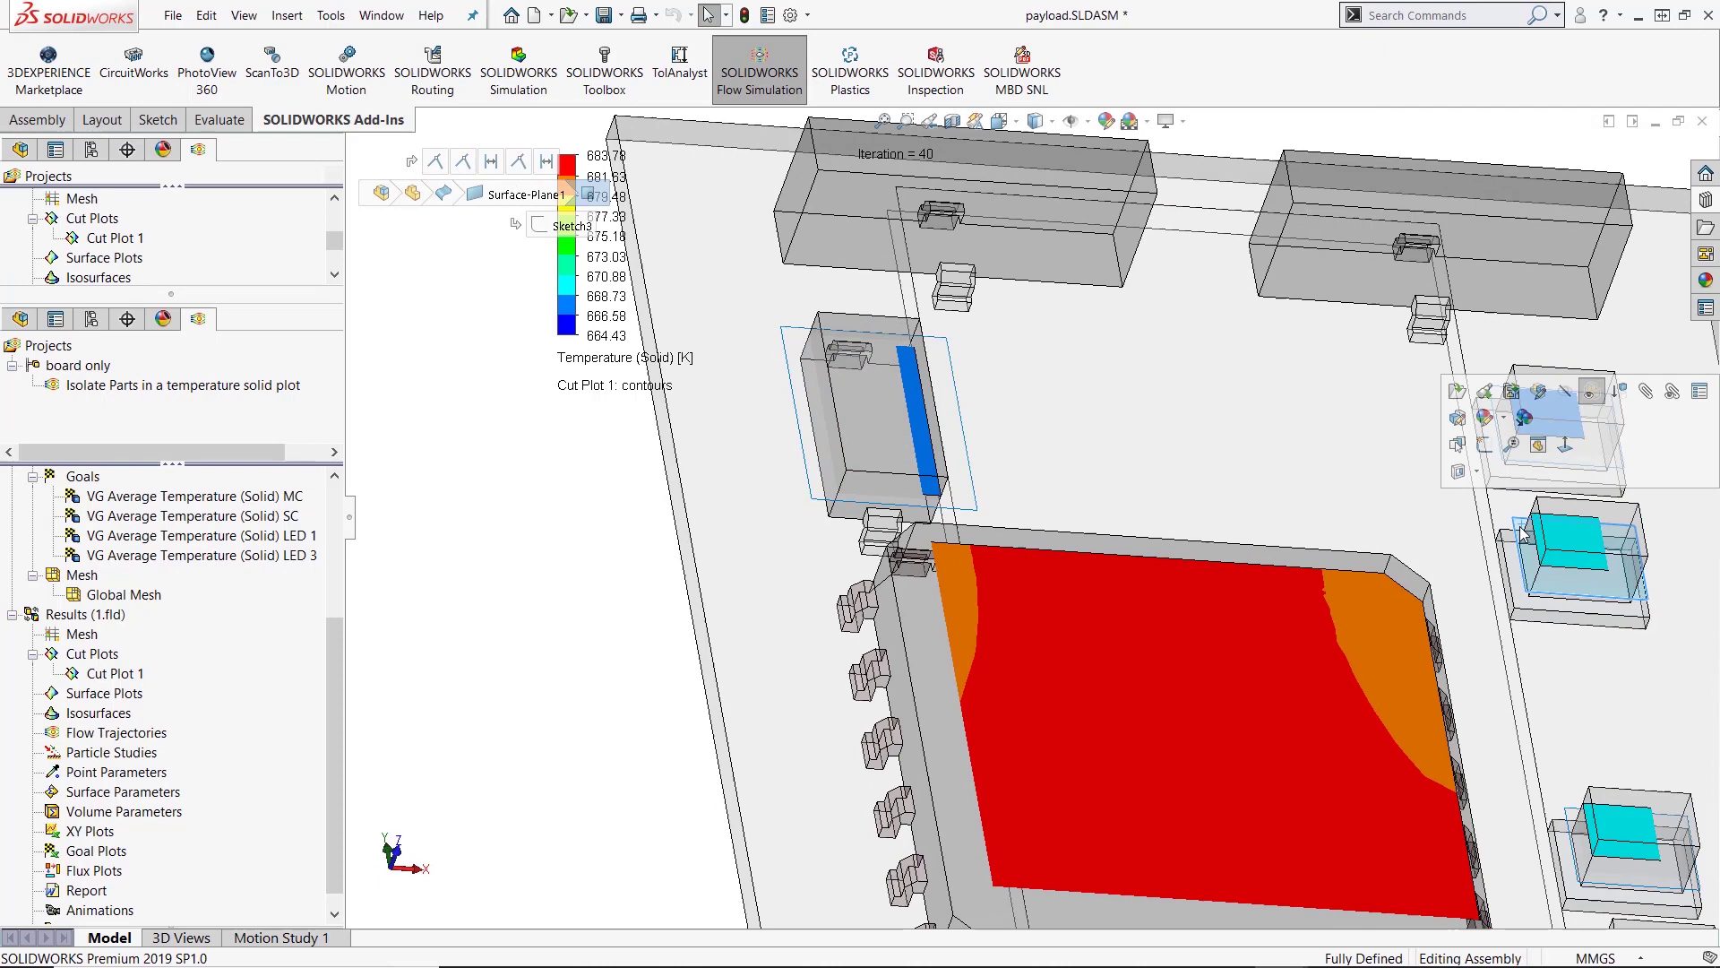
{"action": "key", "text": "f"}
{"action": "middle_click_drag", "start_coordinate": [1520, 535], "coordinate": [1341, 602]}
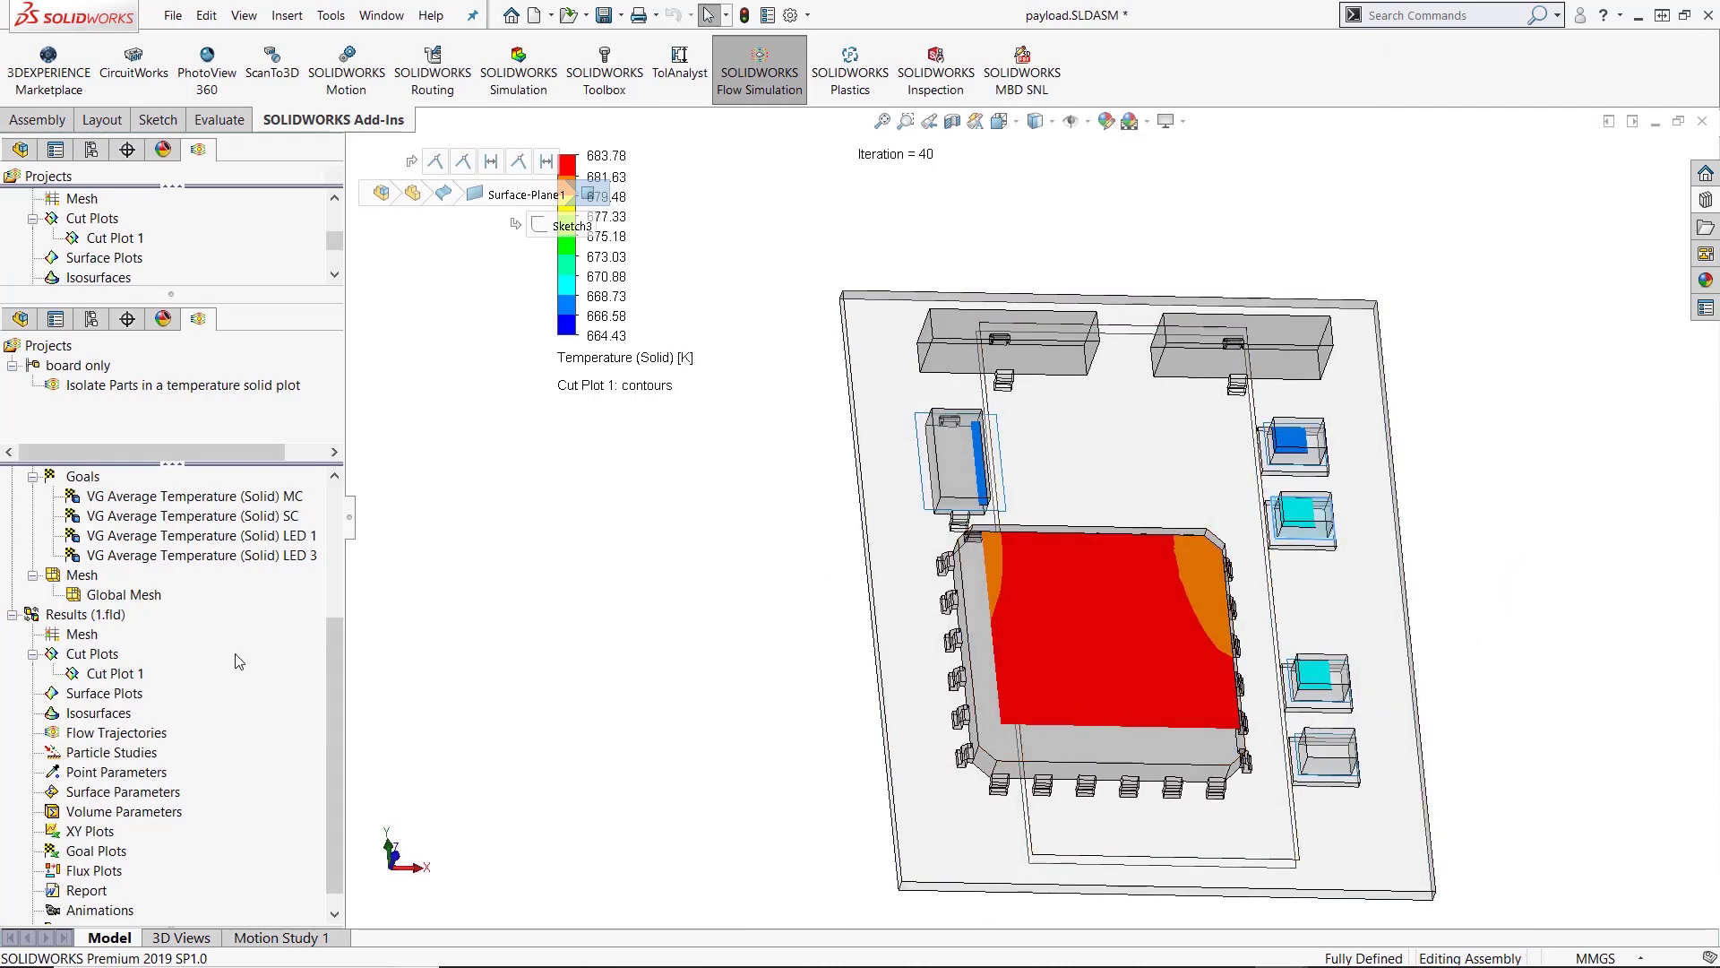
Step: Clear and hide the cropped temperature cut plot, and select the microprocessor's top face
{"action": "right_click", "coordinate": [103, 668]}
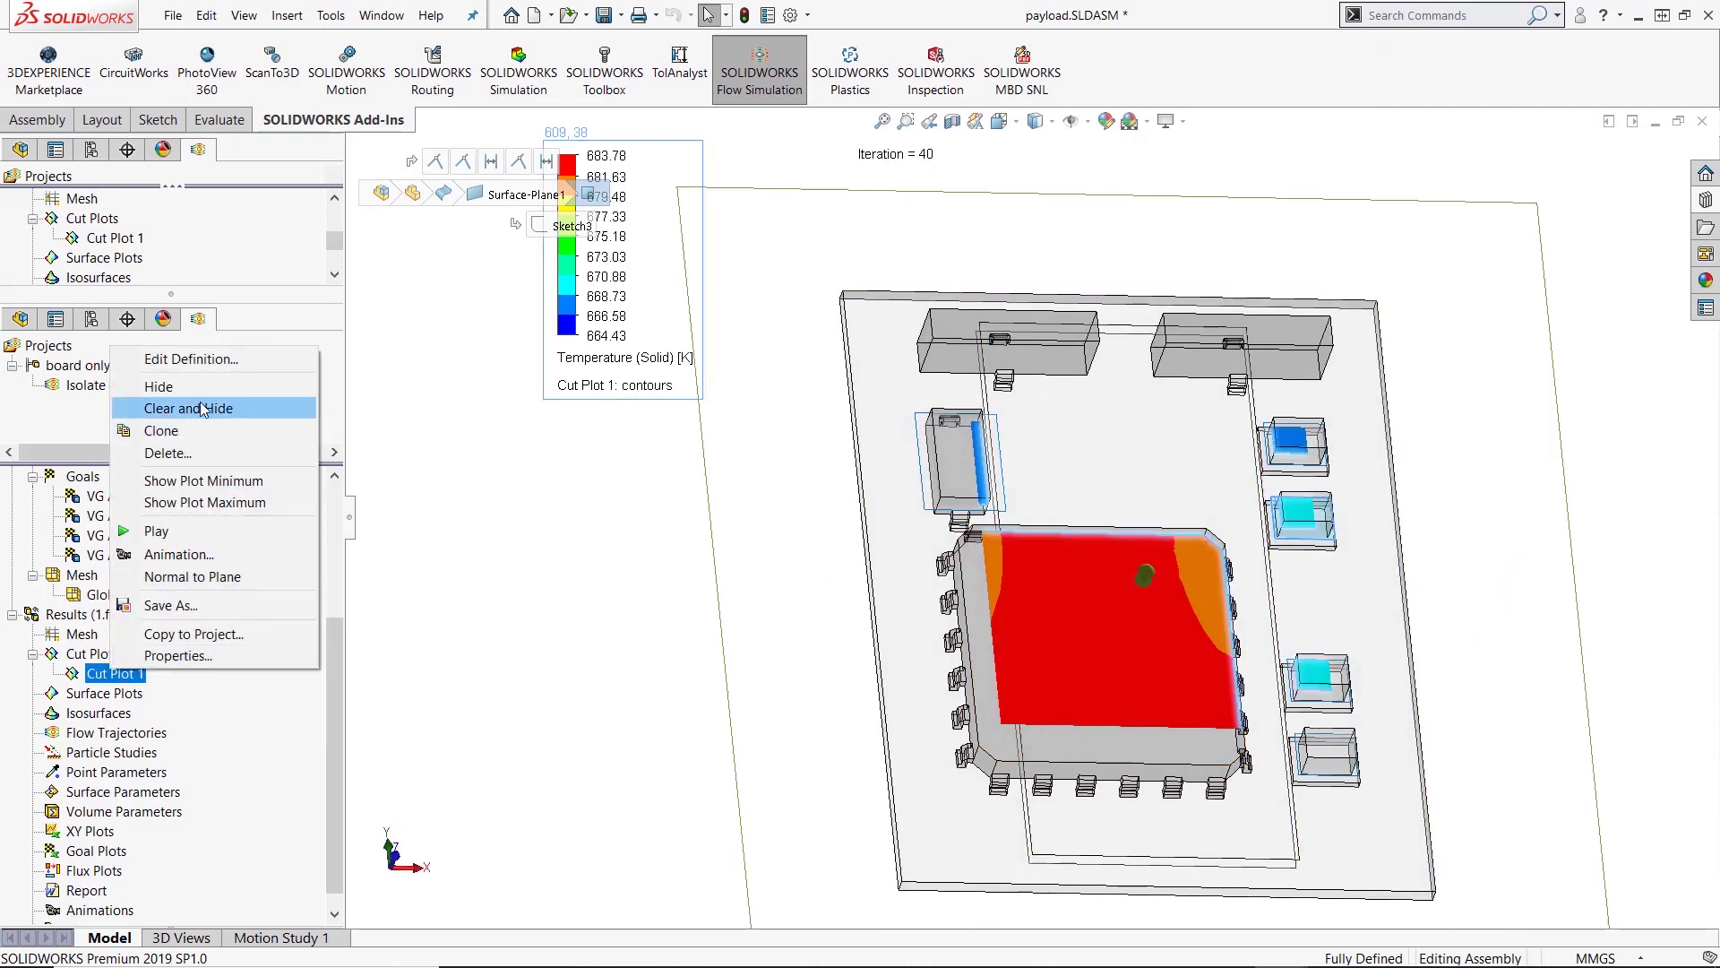
{"action": "left_click", "coordinate": [201, 400]}
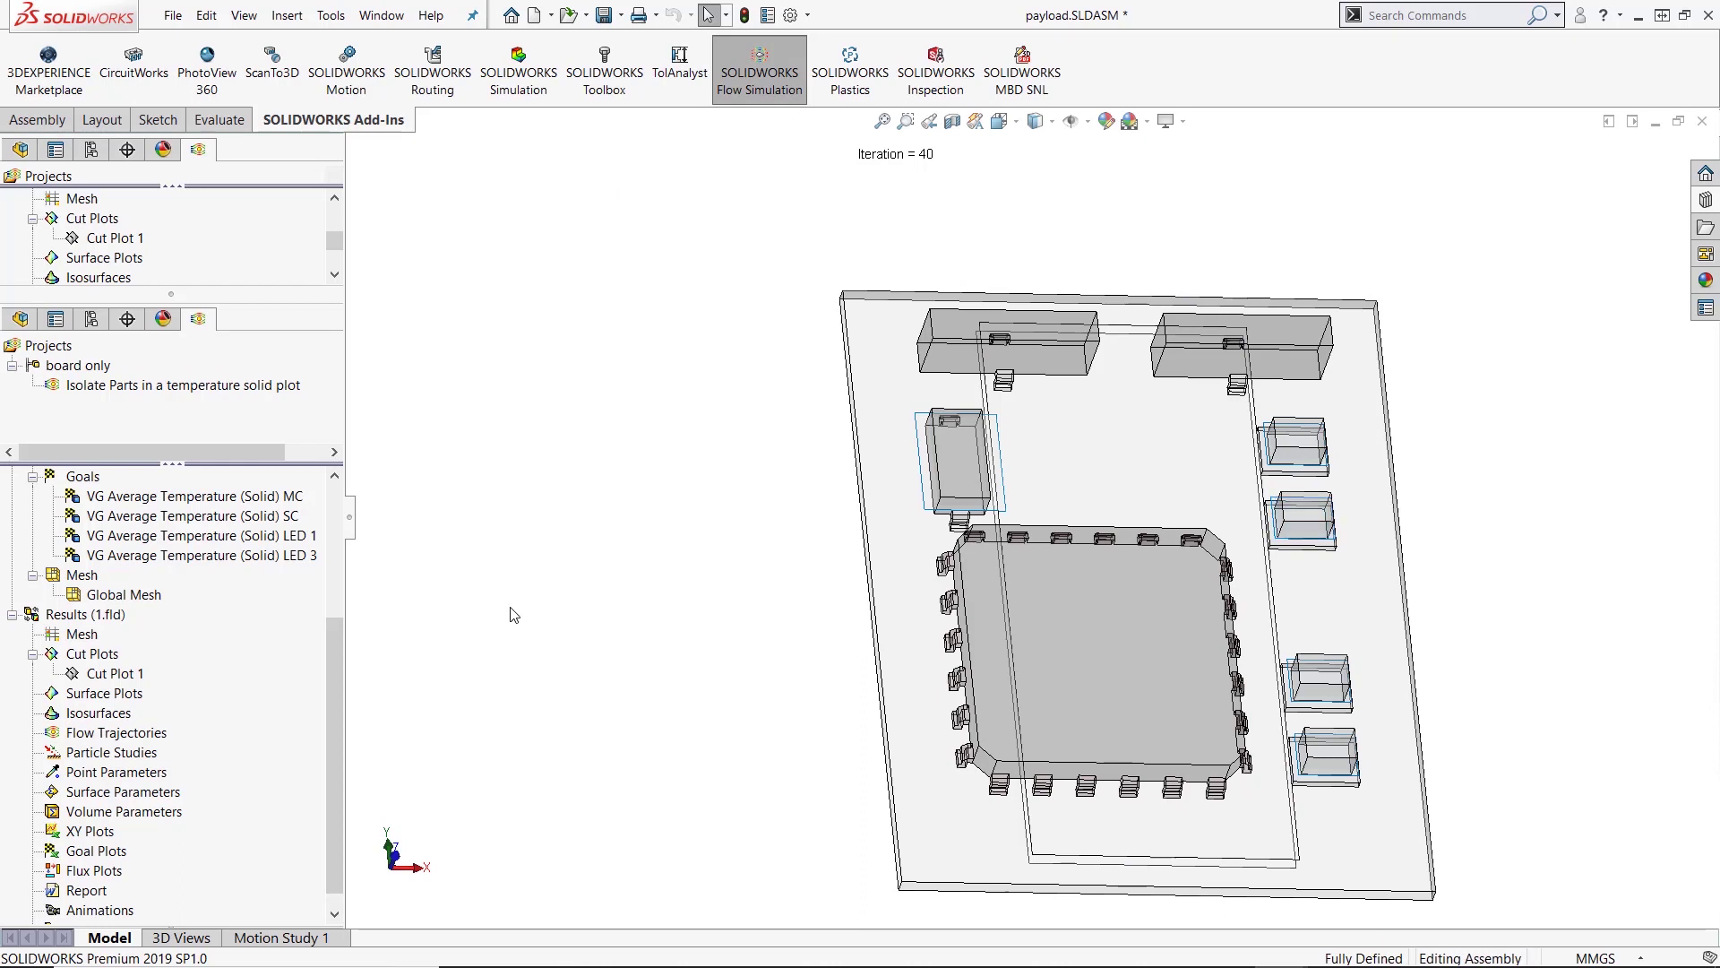
{"action": "left_click", "coordinate": [1124, 604]}
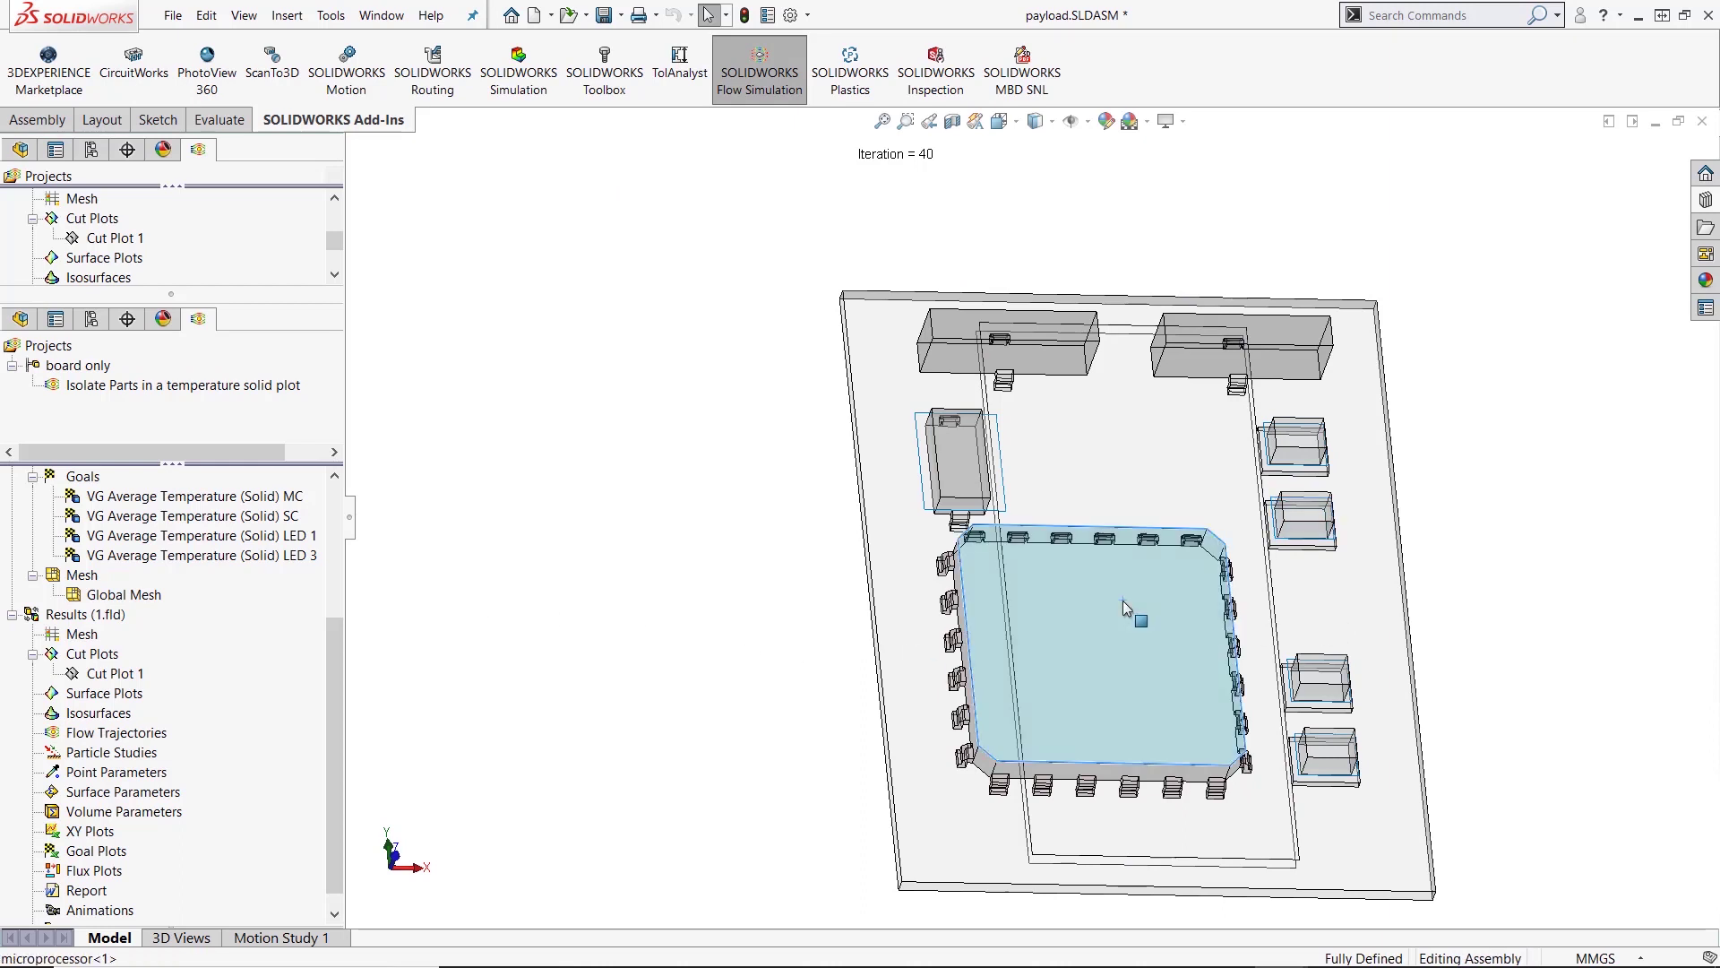
Step: Open the microprocessor part from the payload assembly in its own window
{"action": "right_click", "coordinate": [1122, 601]}
{"action": "left_click", "coordinate": [1140, 20]}
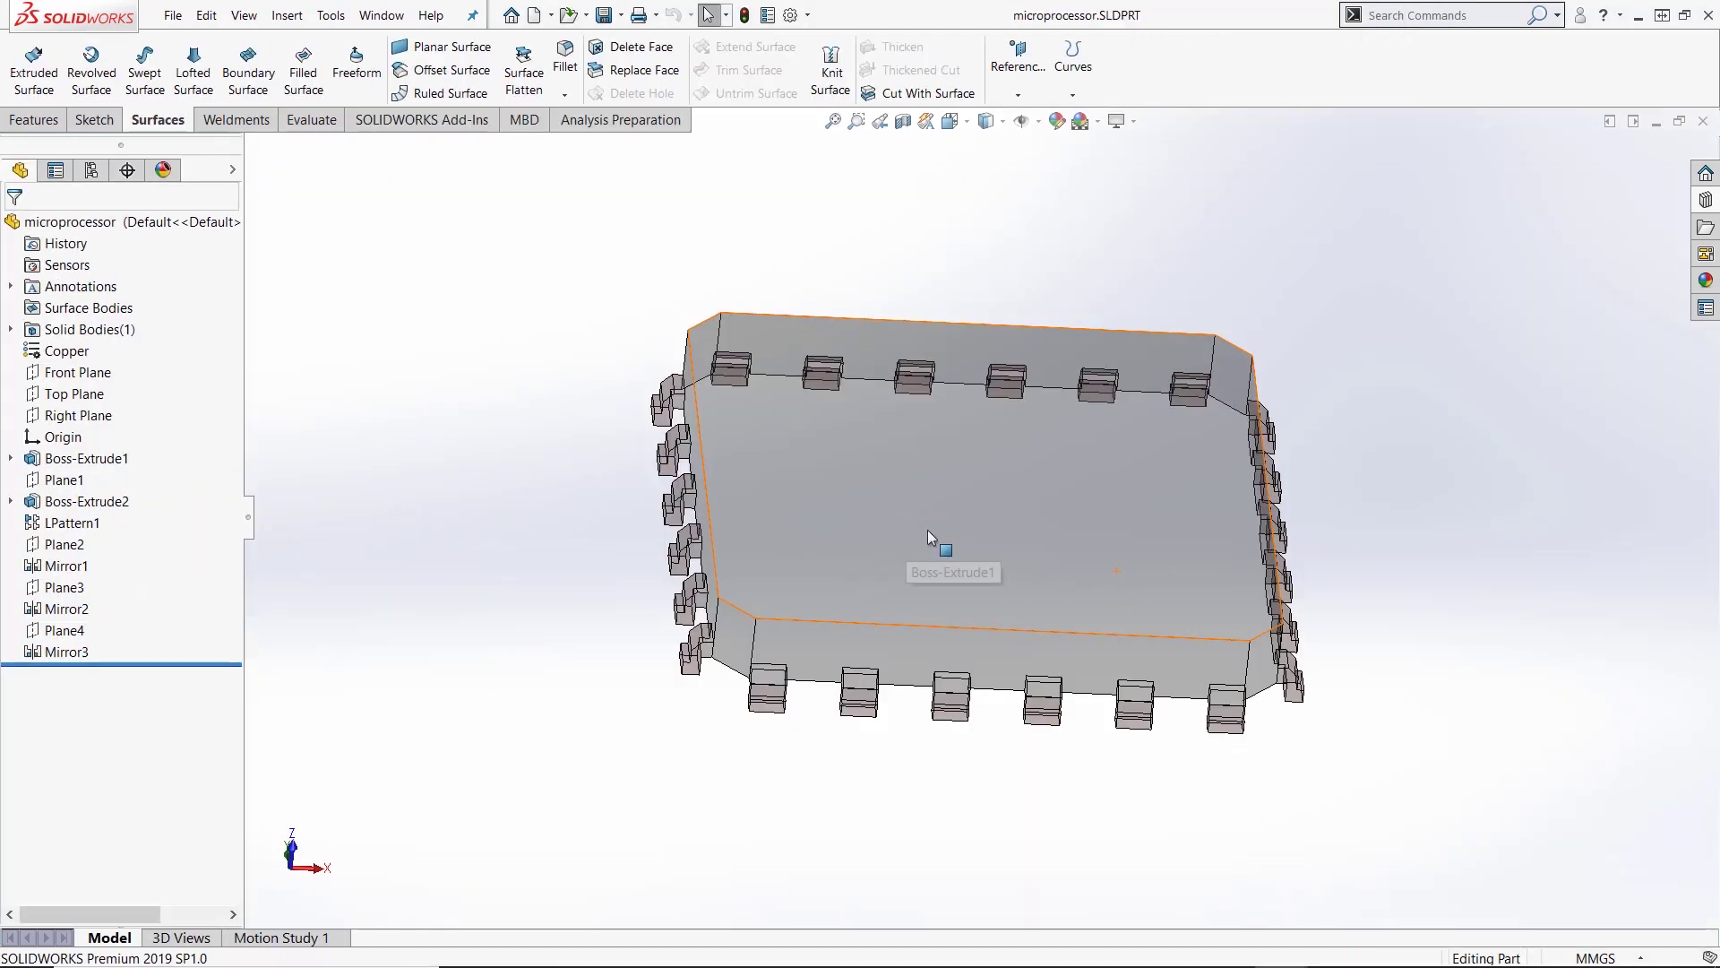
{"action": "middle_click_drag", "start_coordinate": [679, 505], "coordinate": [695, 542]}
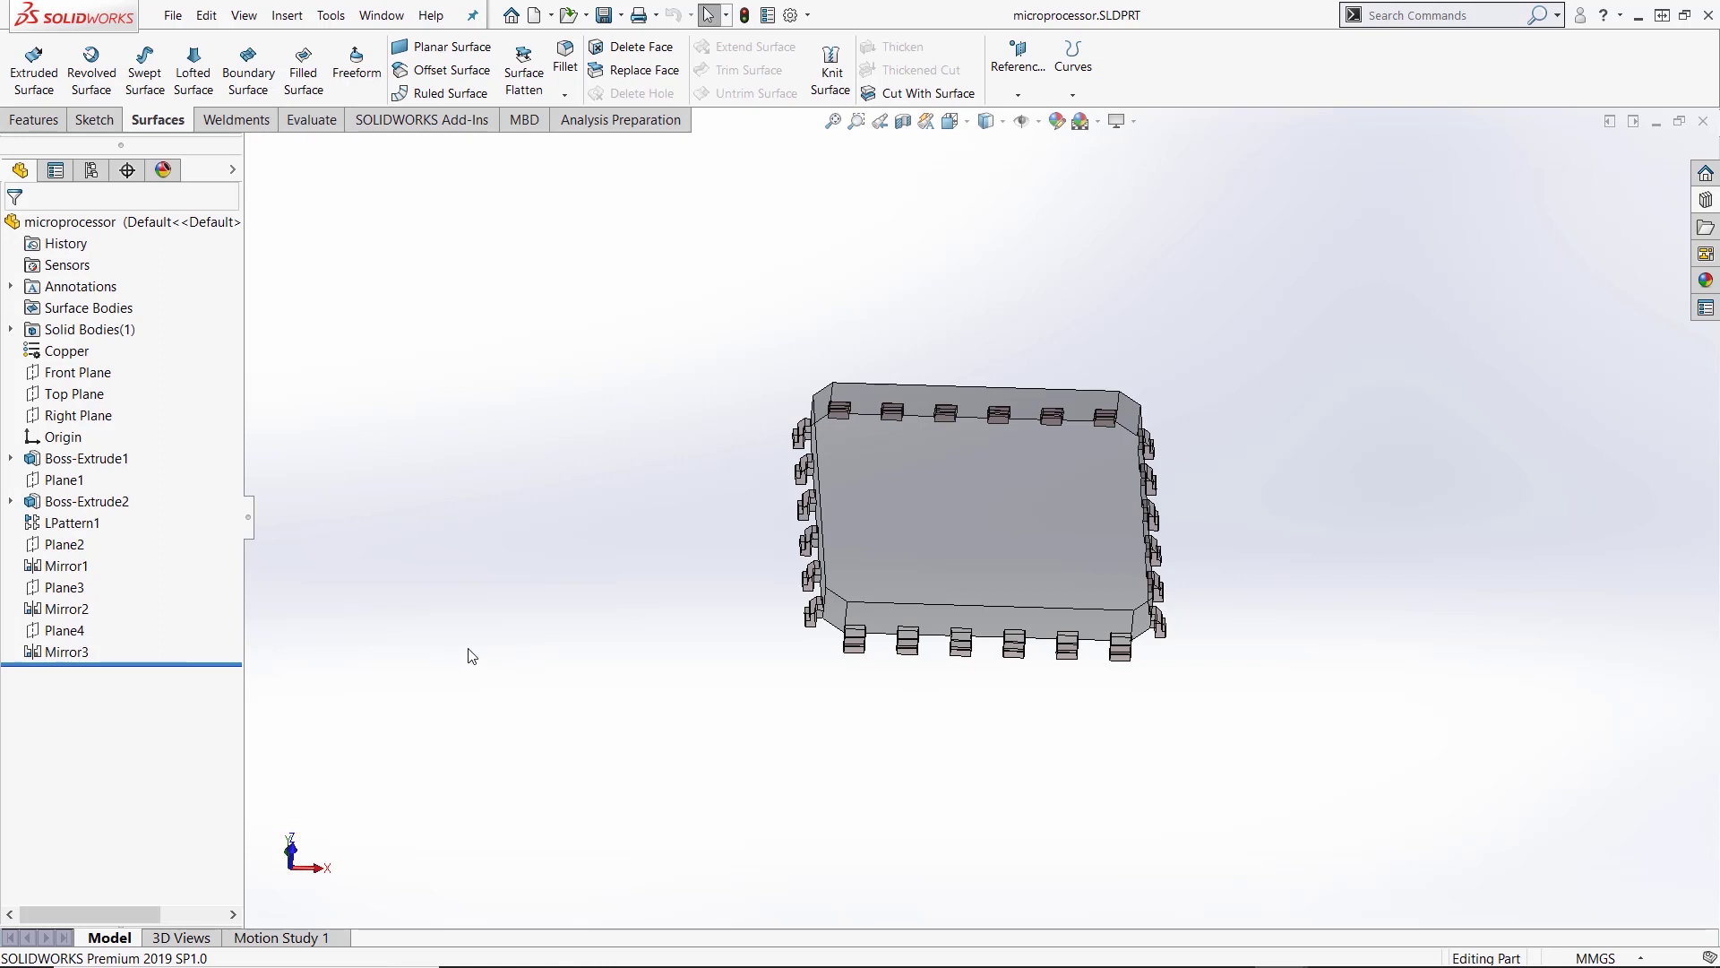
{"action": "middle_click_drag", "start_coordinate": [468, 657], "coordinate": [471, 543]}
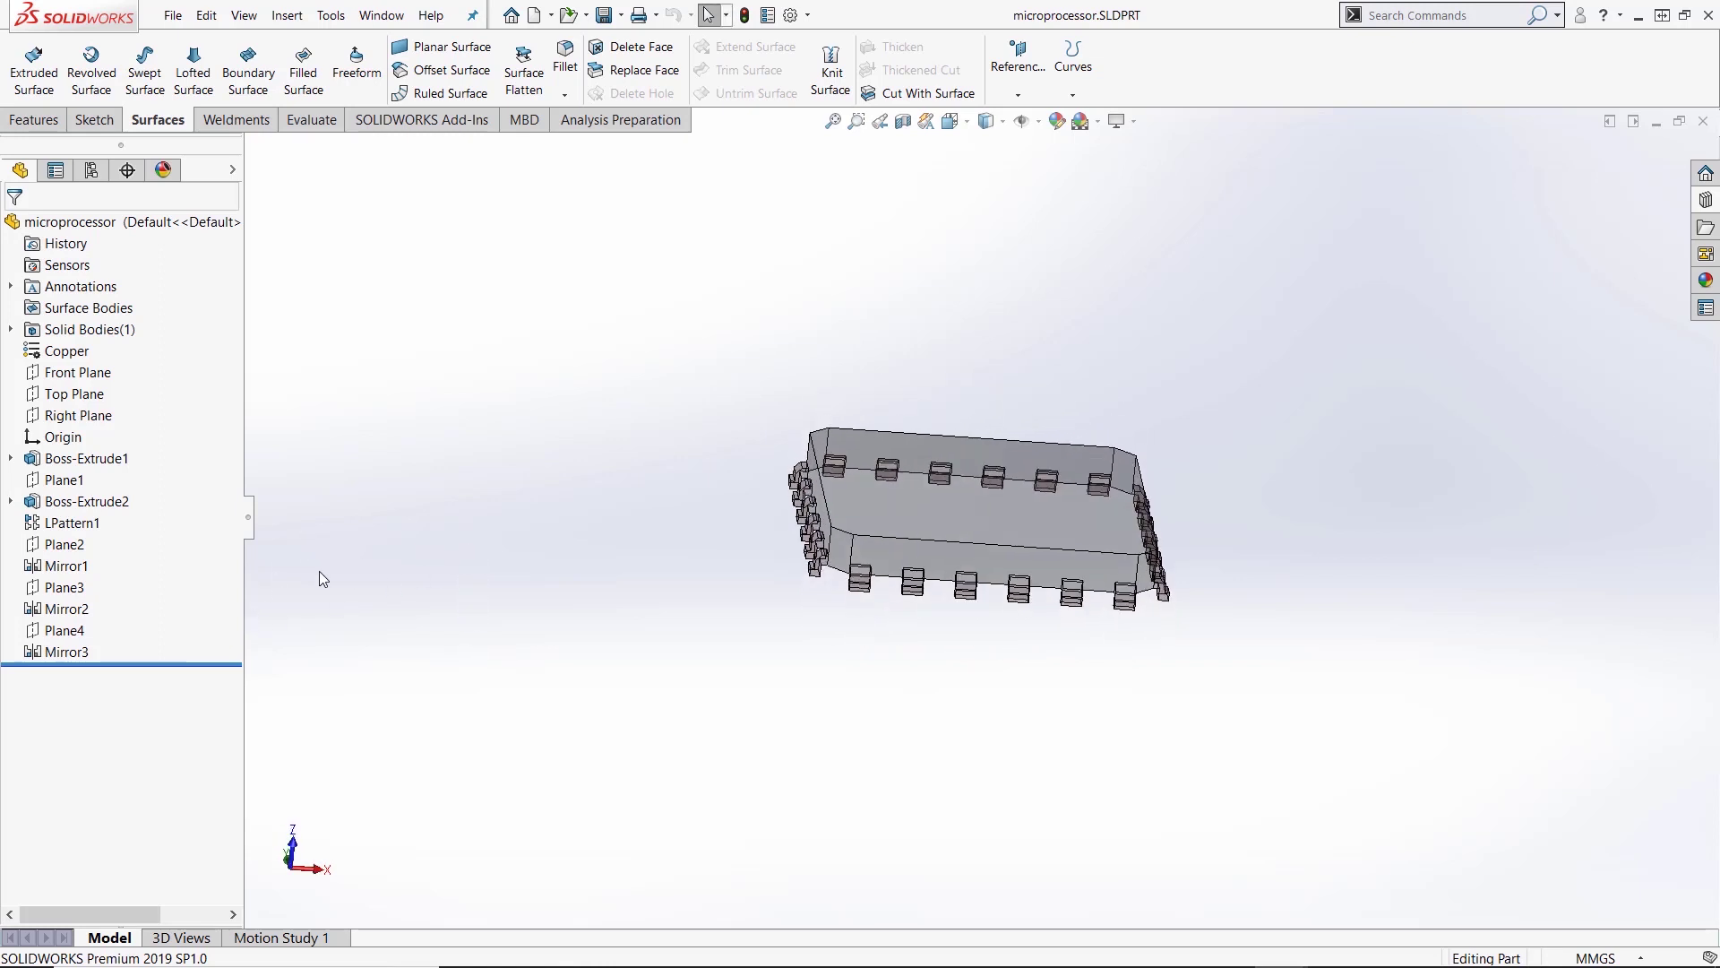
Step: Create a reference plane offset 0.5 mm from the microprocessor's Front Plane, cutting through the chip body
{"action": "left_click", "coordinate": [76, 372]}
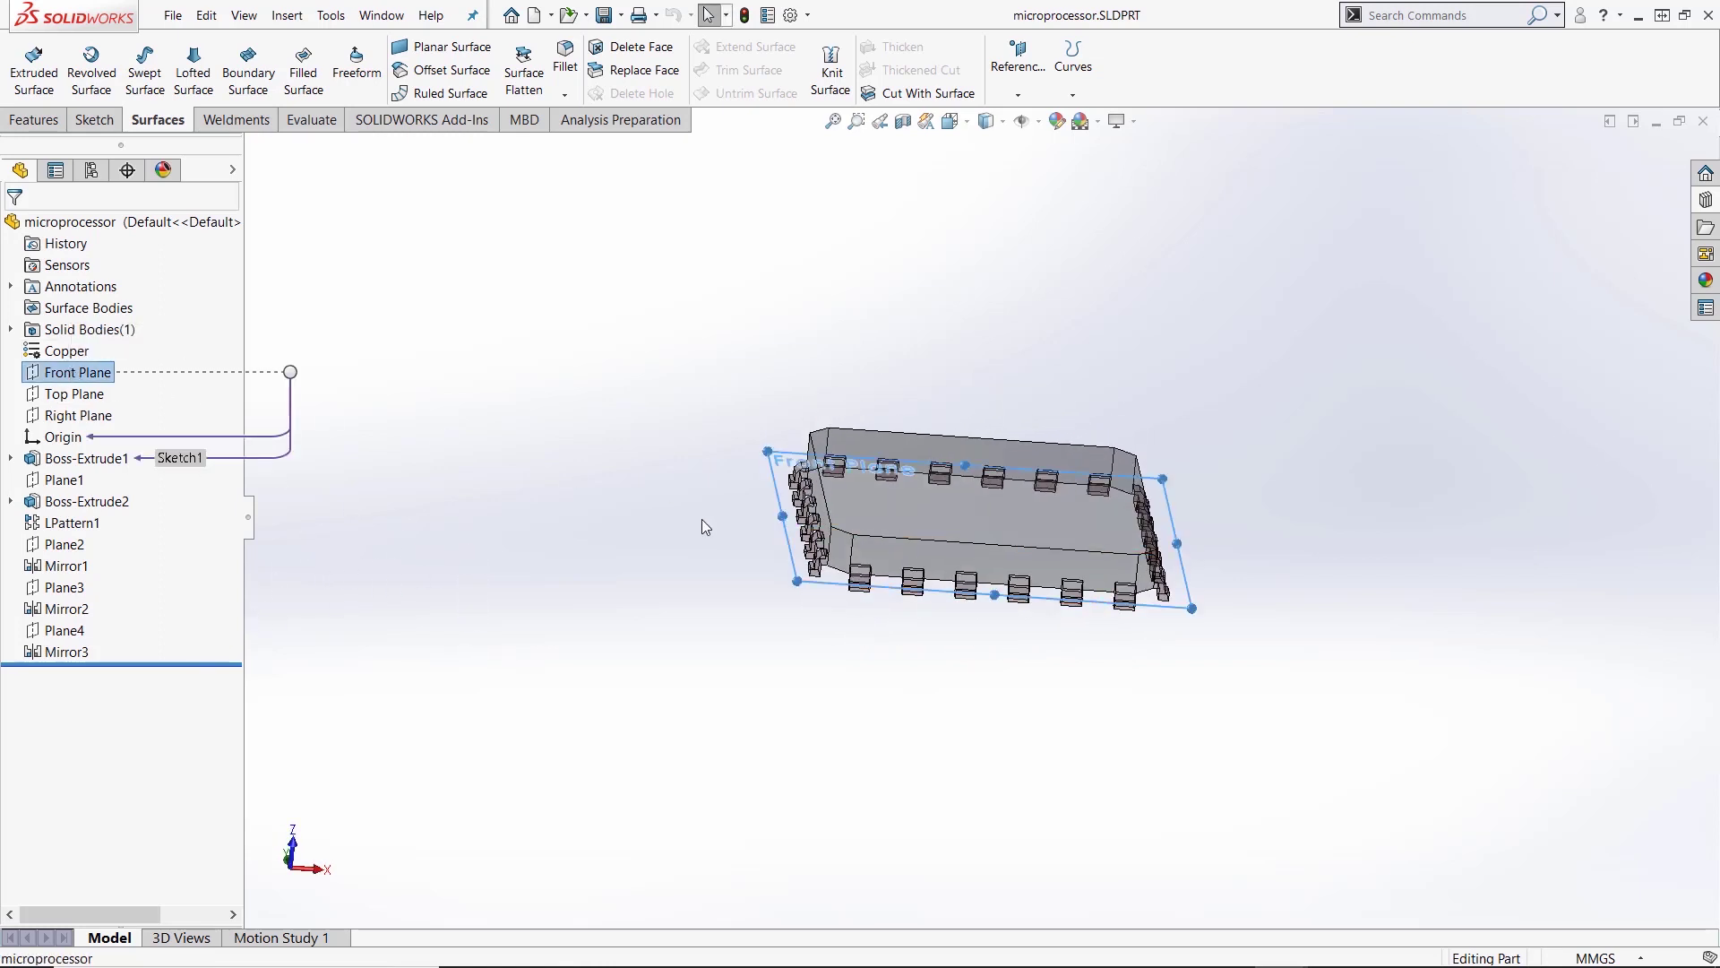
{"action": "left_click_drag", "start_coordinate": [785, 583], "coordinate": [815, 557], "text": "ctrl"}
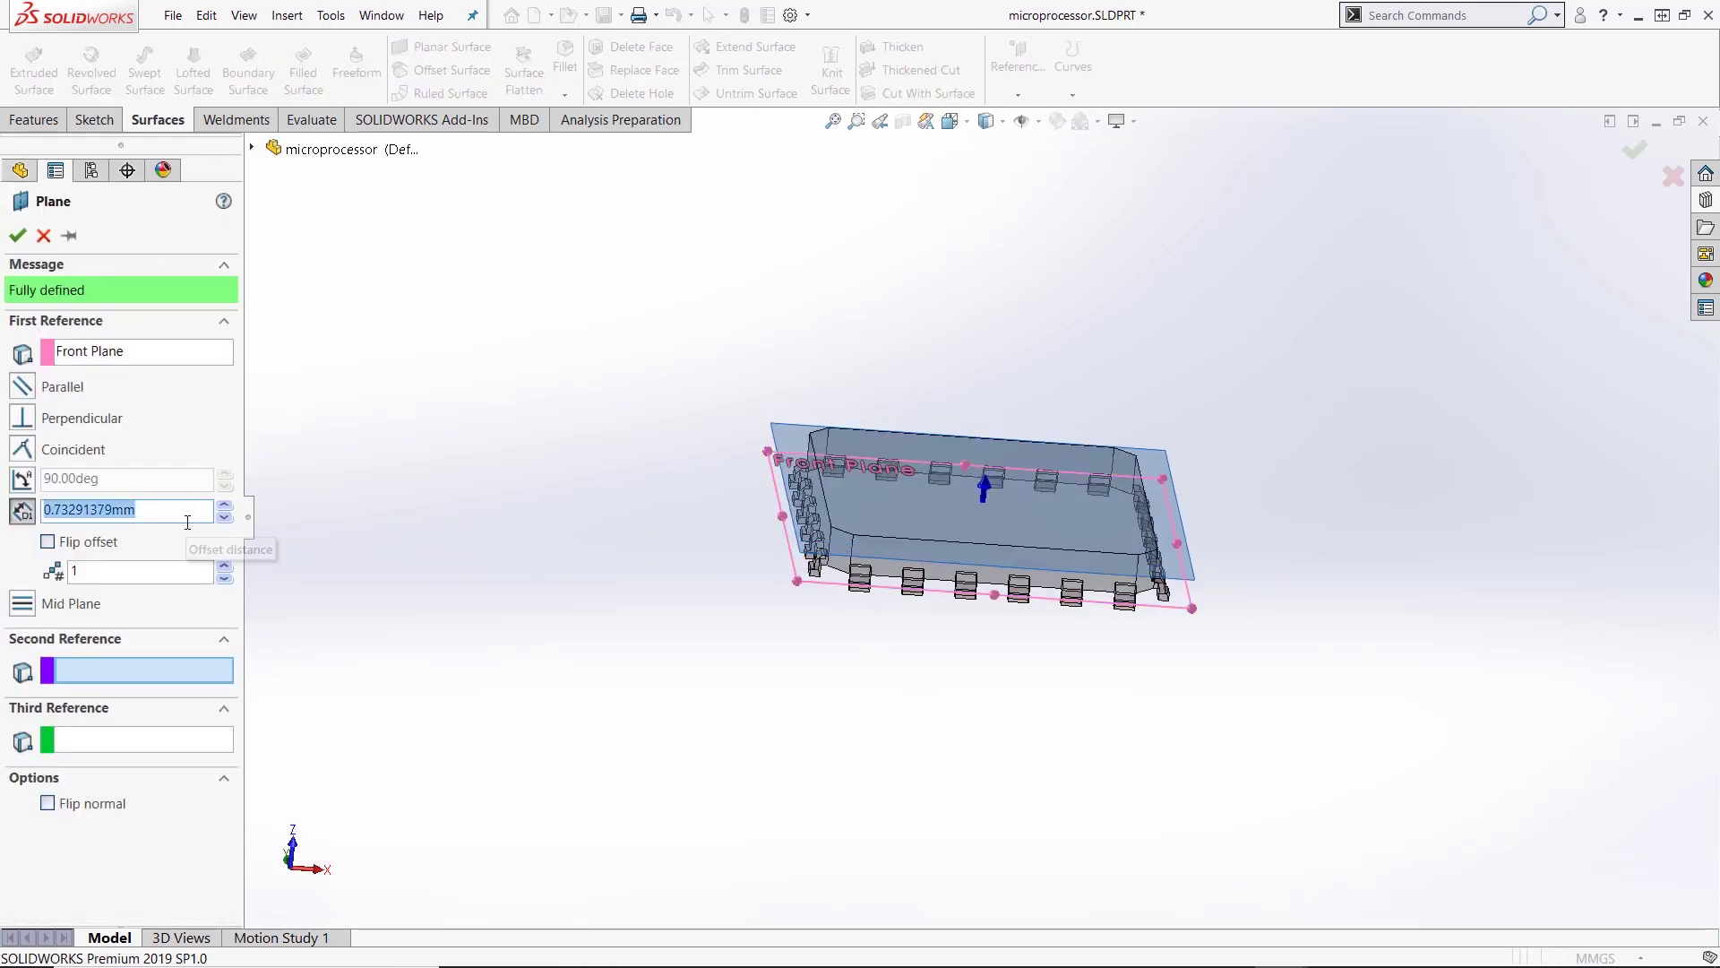
{"action": "key", "text": "BackSpace"}
{"action": "type", "text": ".5"}
{"action": "key", "text": "Return"}
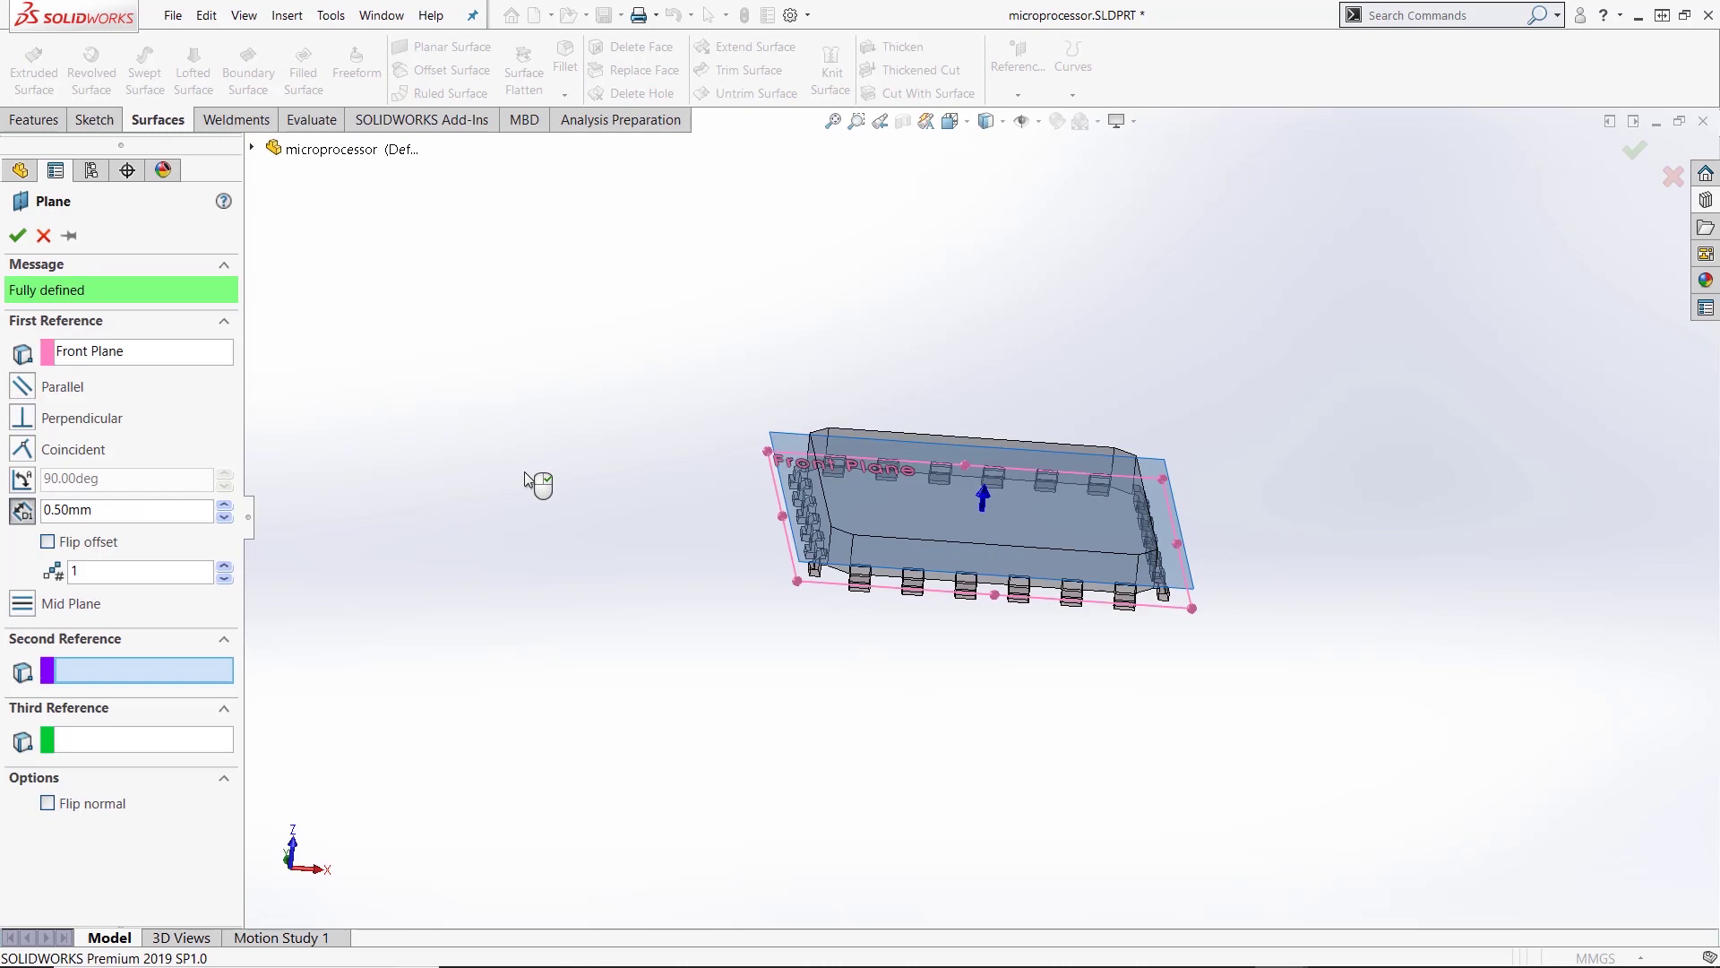
{"action": "middle_click_drag", "start_coordinate": [538, 484], "coordinate": [545, 403]}
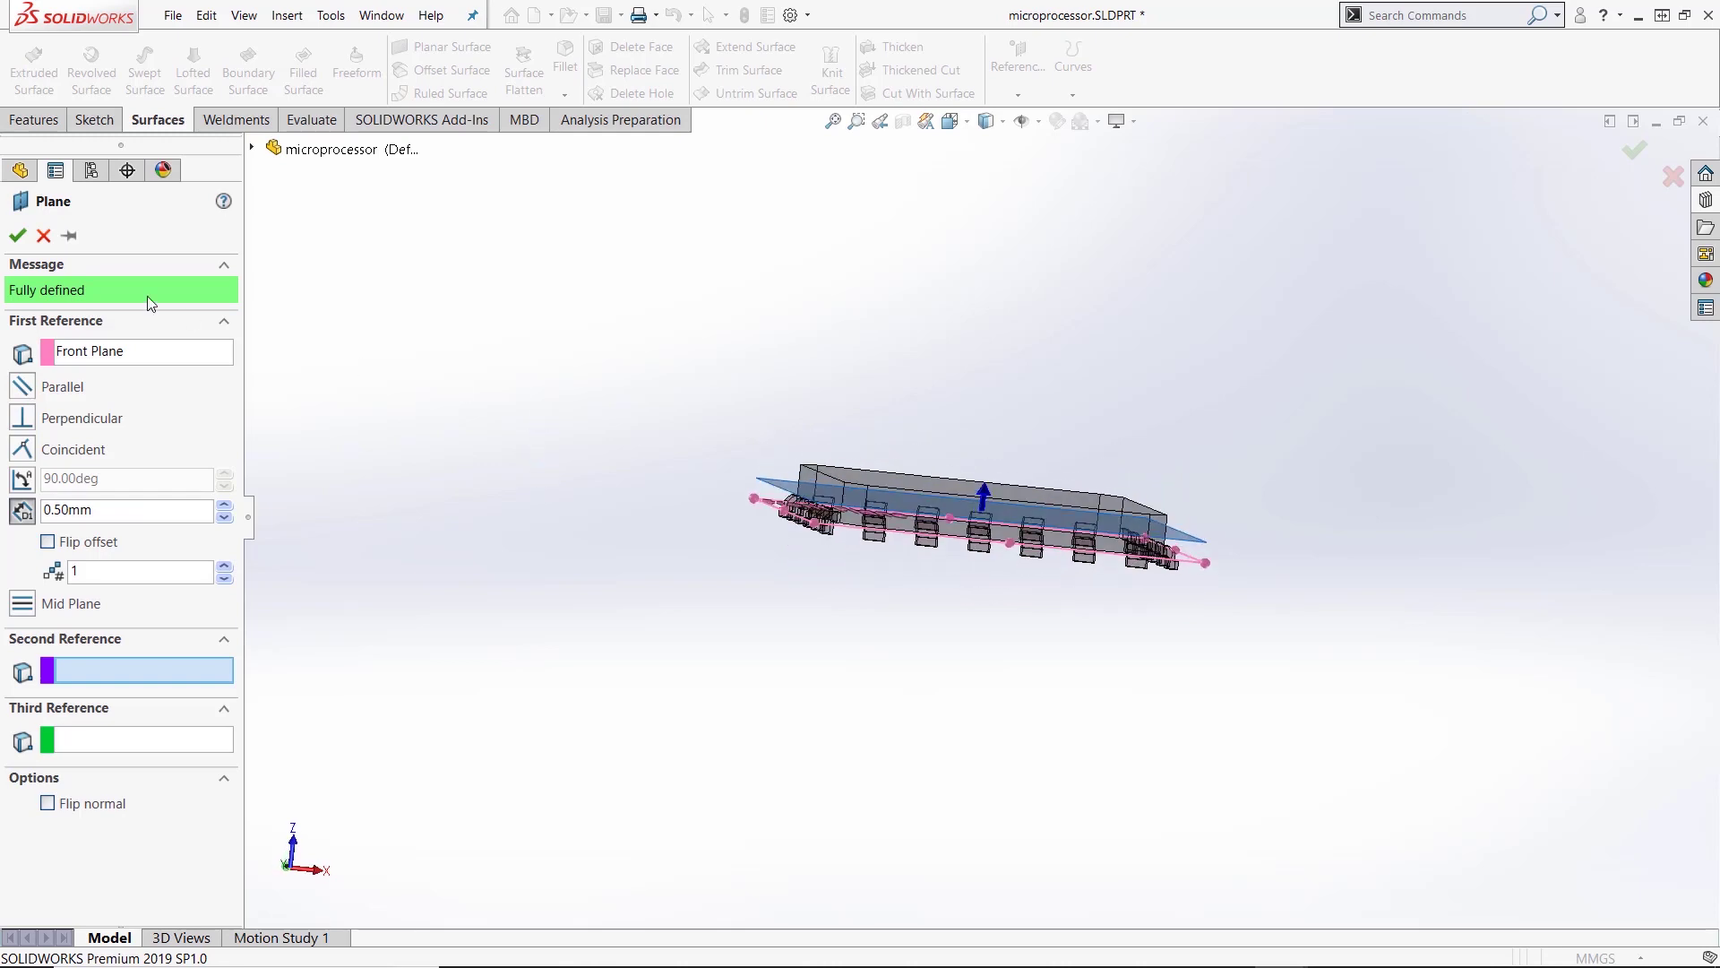
{"action": "left_click", "coordinate": [17, 234]}
{"action": "middle_click_drag", "start_coordinate": [741, 308], "coordinate": [788, 425]}
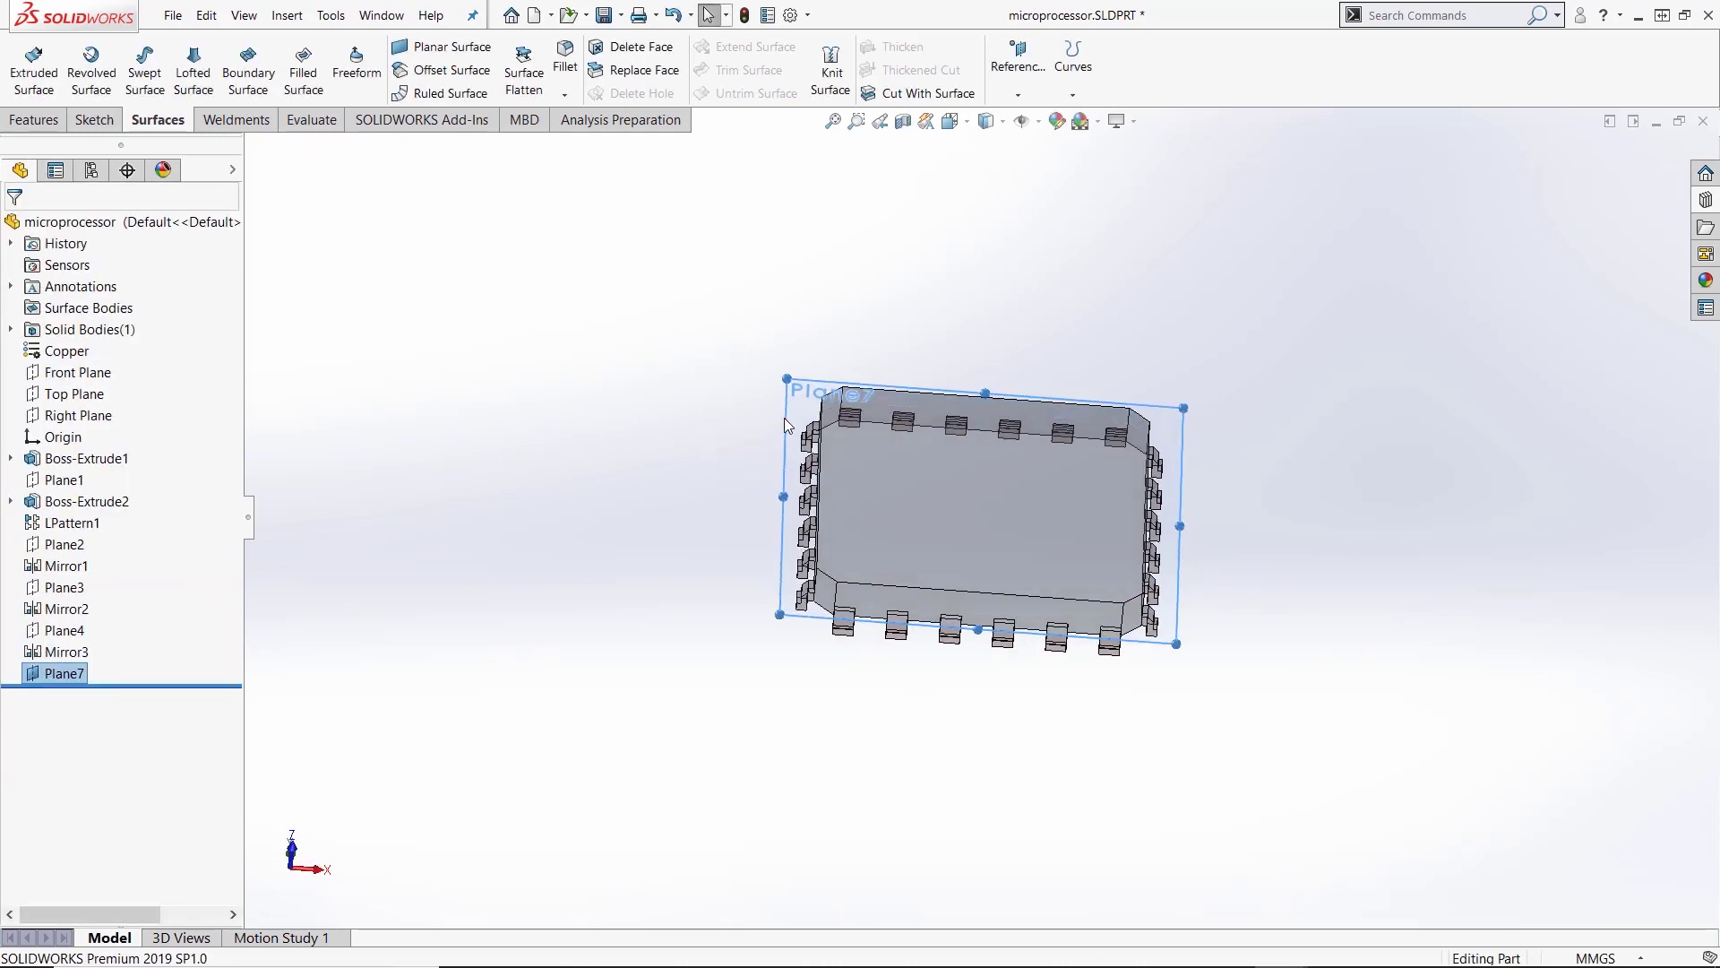
Step: Sketch a center rectangle on the offset plane, large enough to enclose the microprocessor body and all its leads, and finish the sketch
{"action": "right_click", "coordinate": [810, 405]}
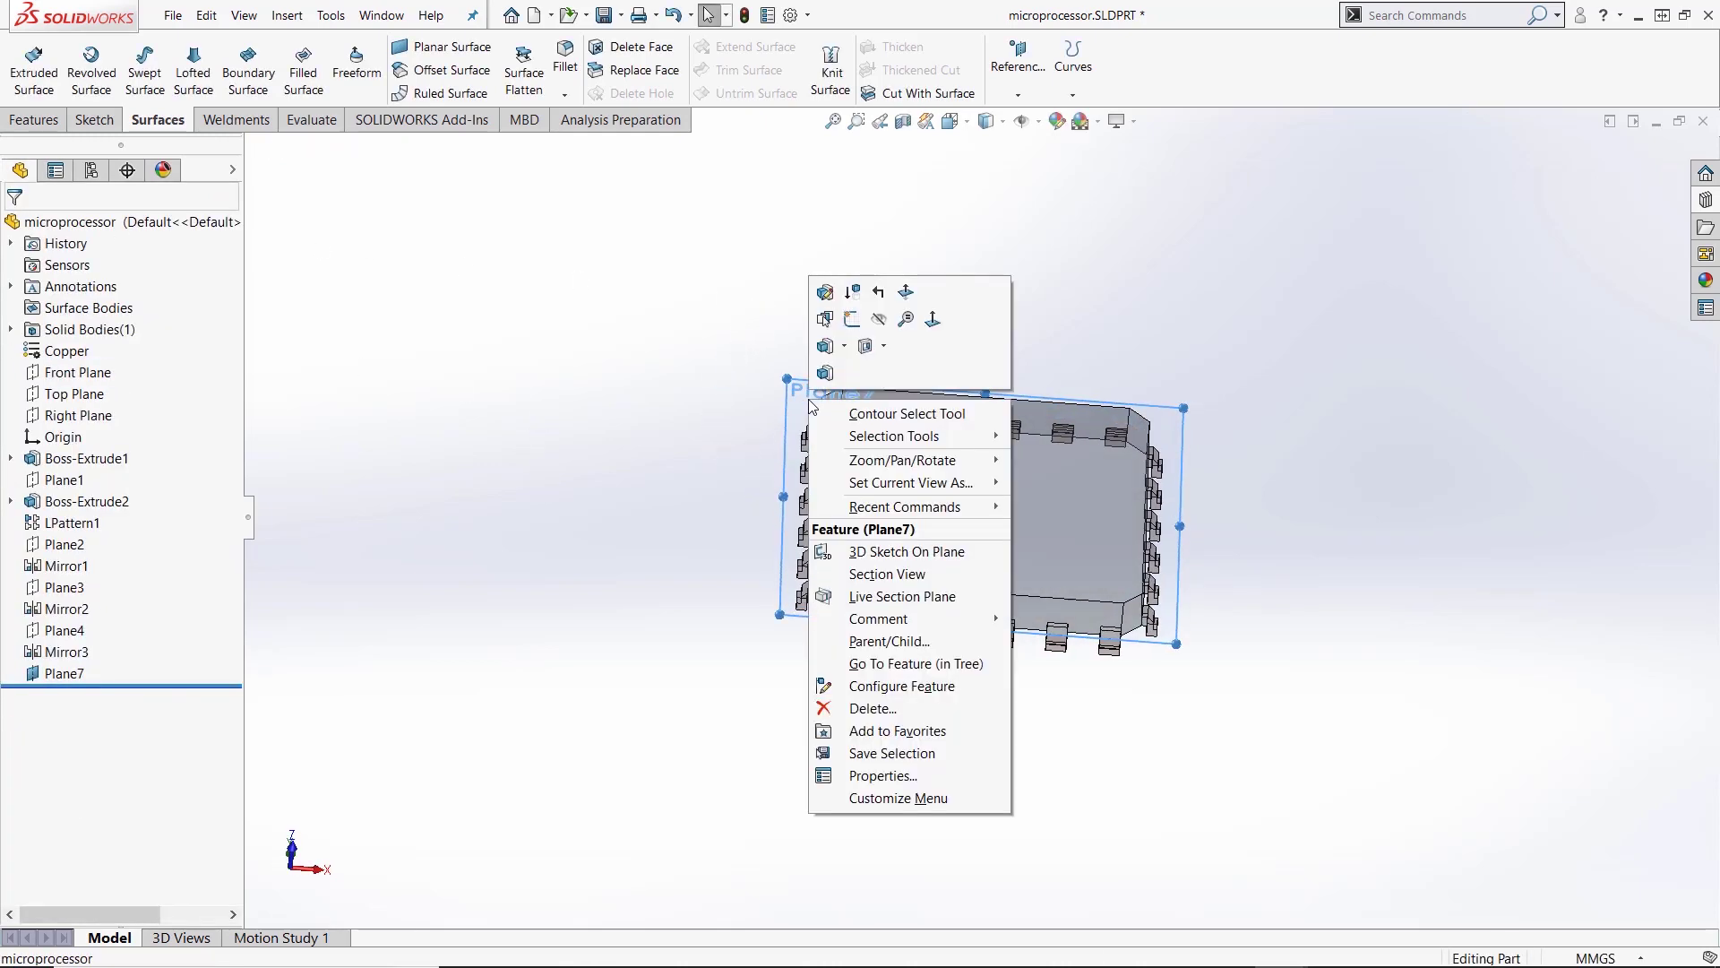
{"action": "left_click", "coordinate": [852, 319]}
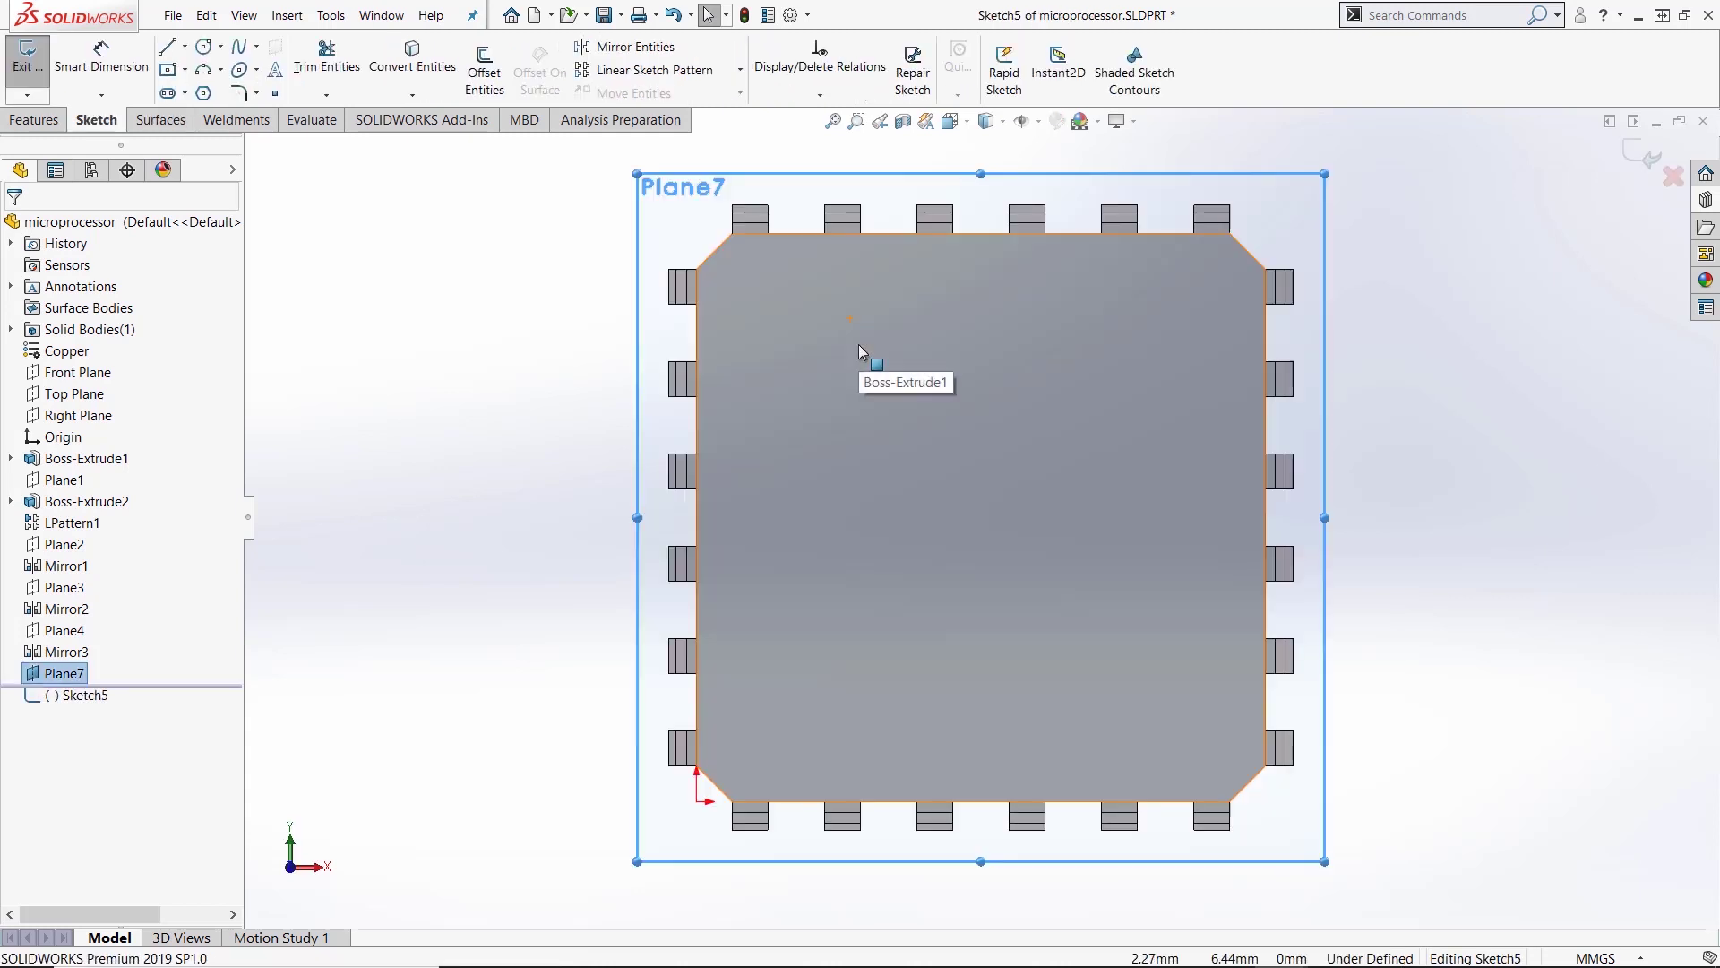
{"action": "key", "text": "s"}
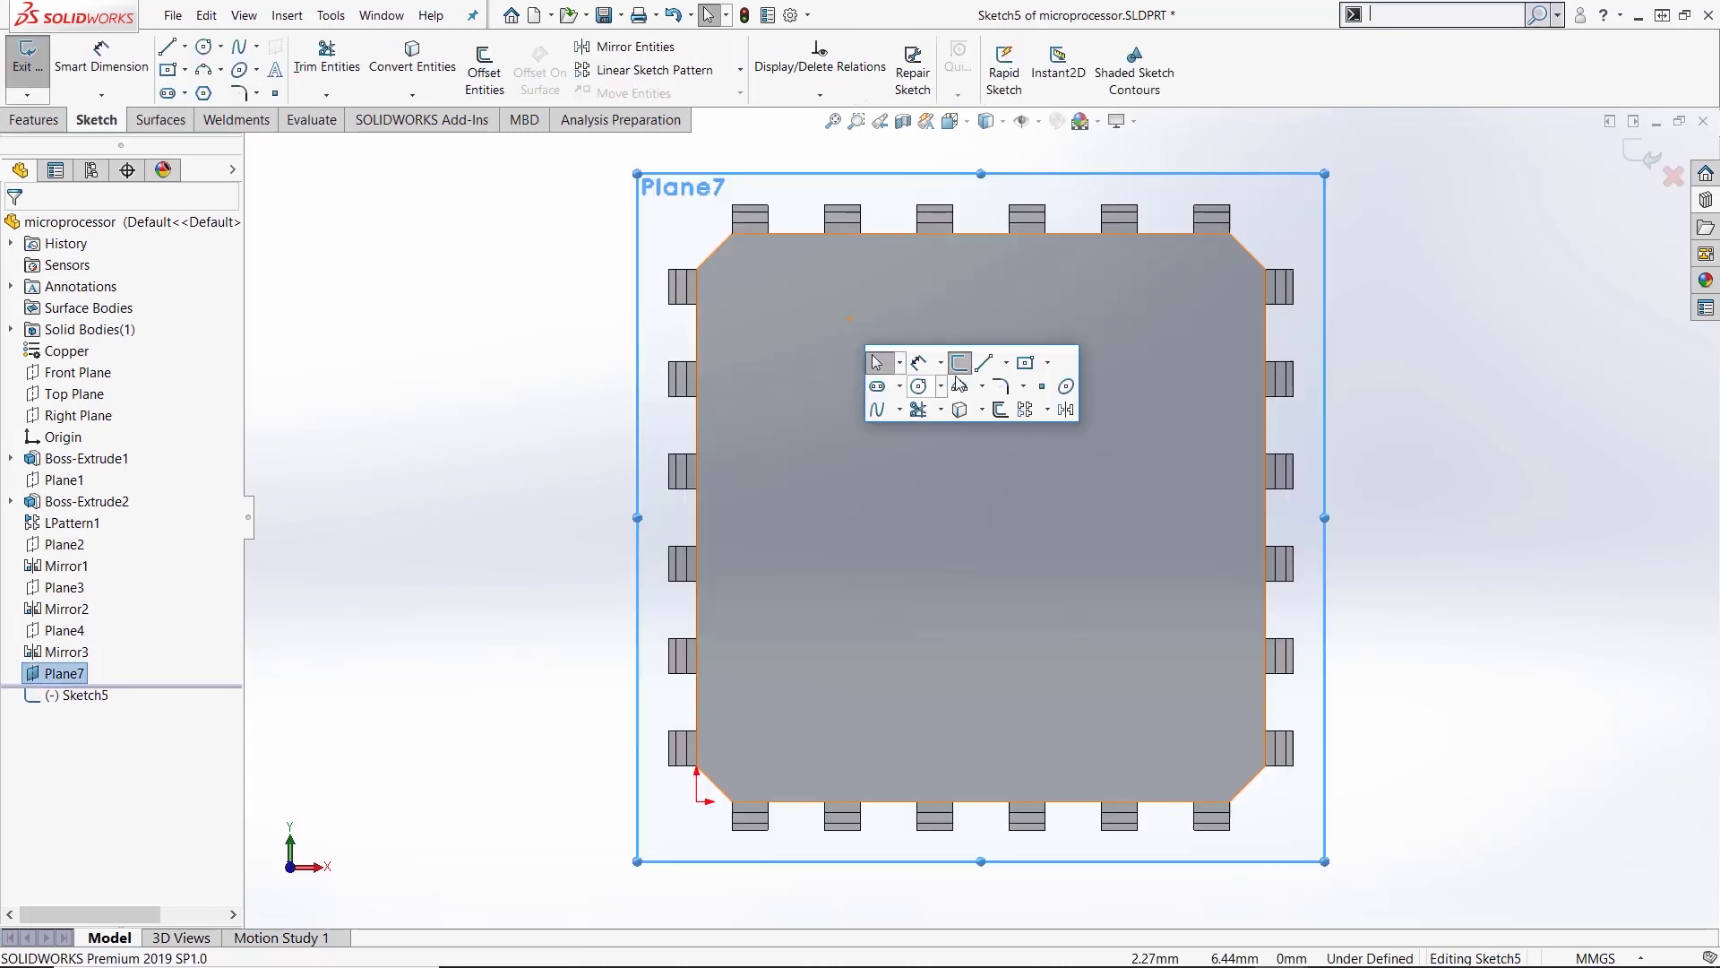
{"action": "left_click", "coordinate": [1026, 365]}
{"action": "left_click", "coordinate": [970, 519]}
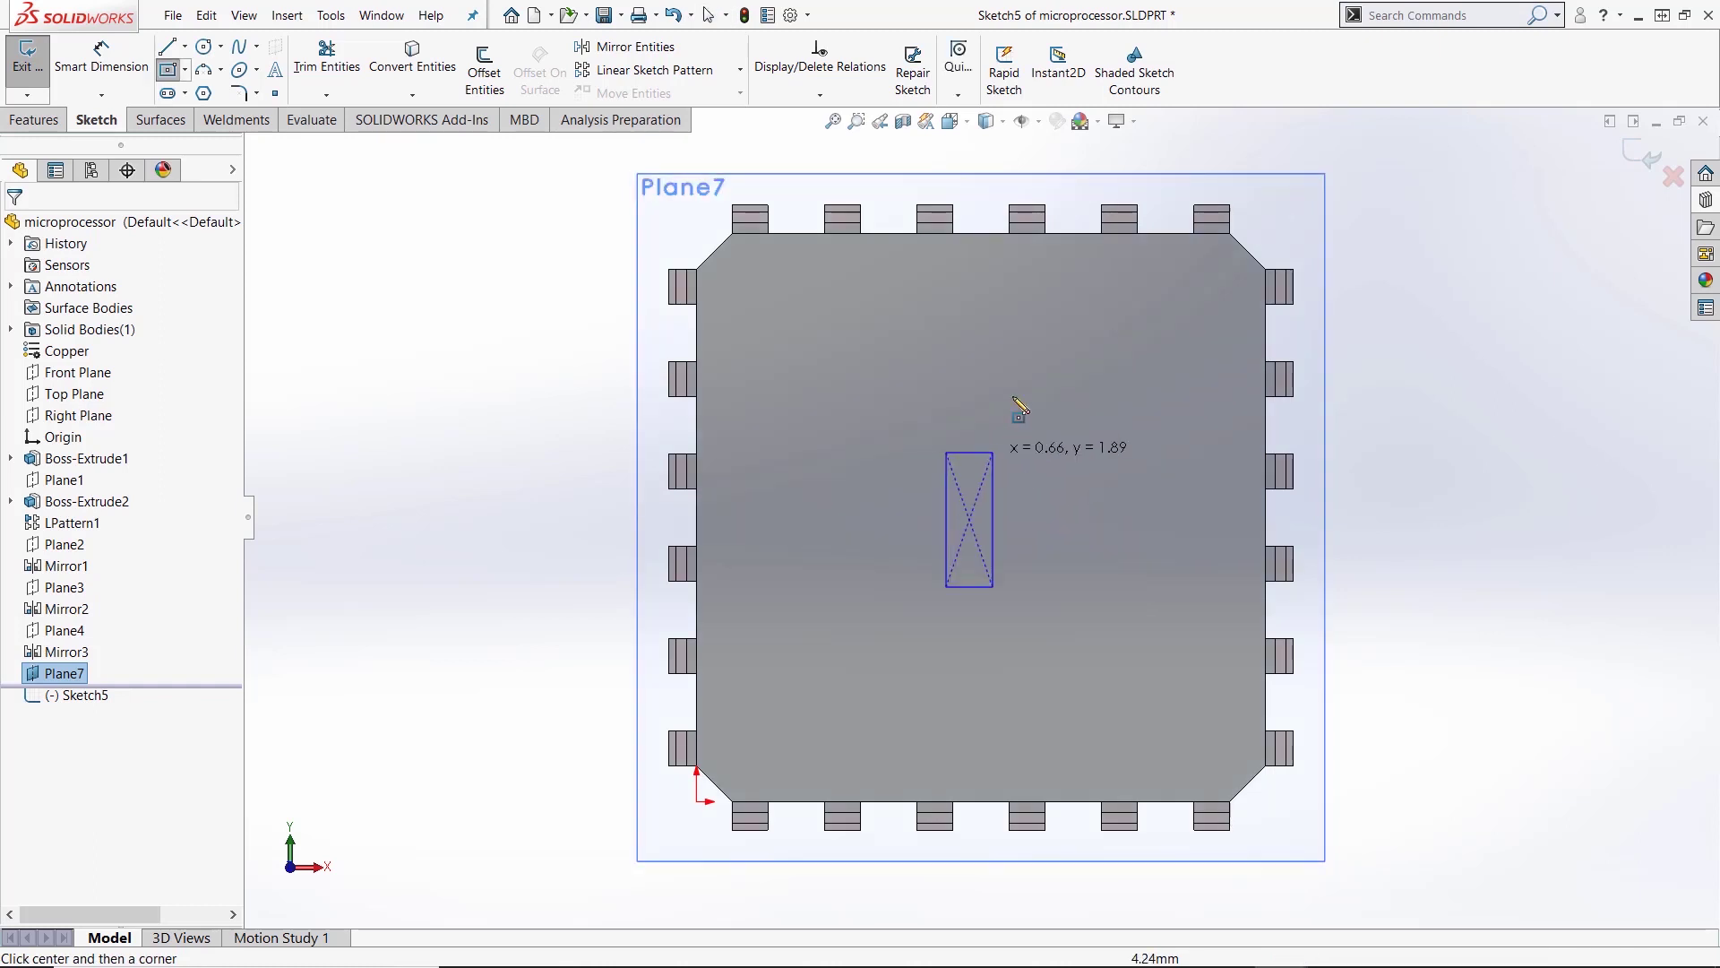
{"action": "left_click", "coordinate": [1321, 187]}
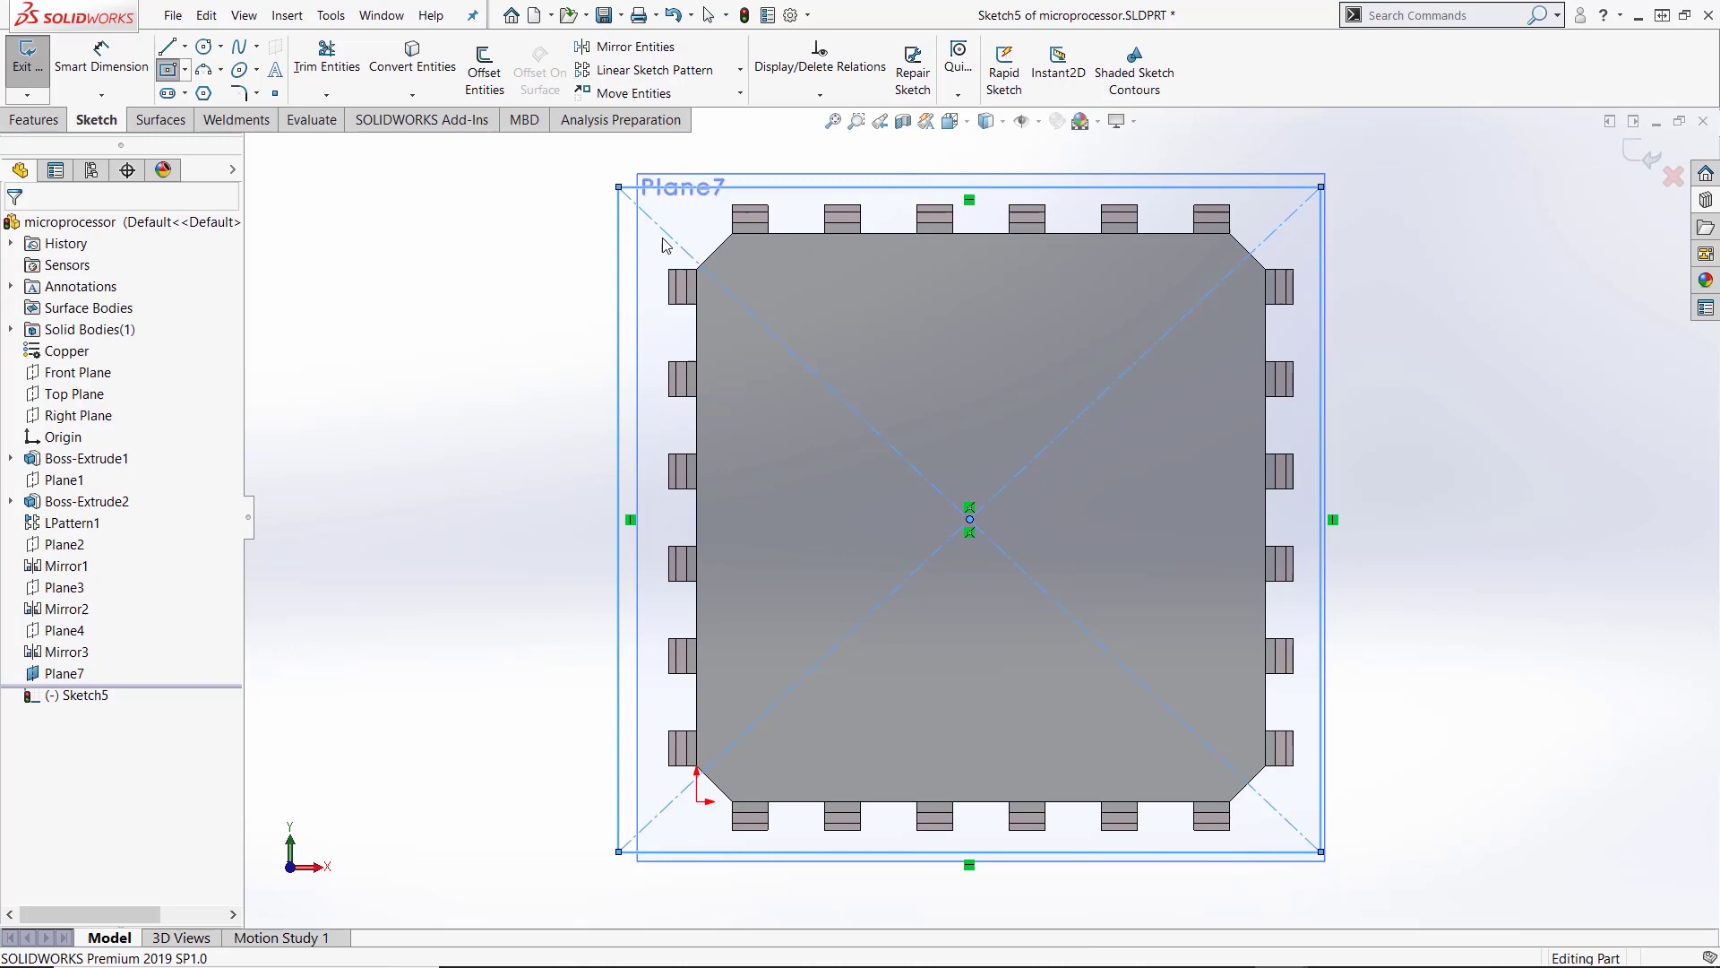
{"action": "key", "text": "ctrl+b"}
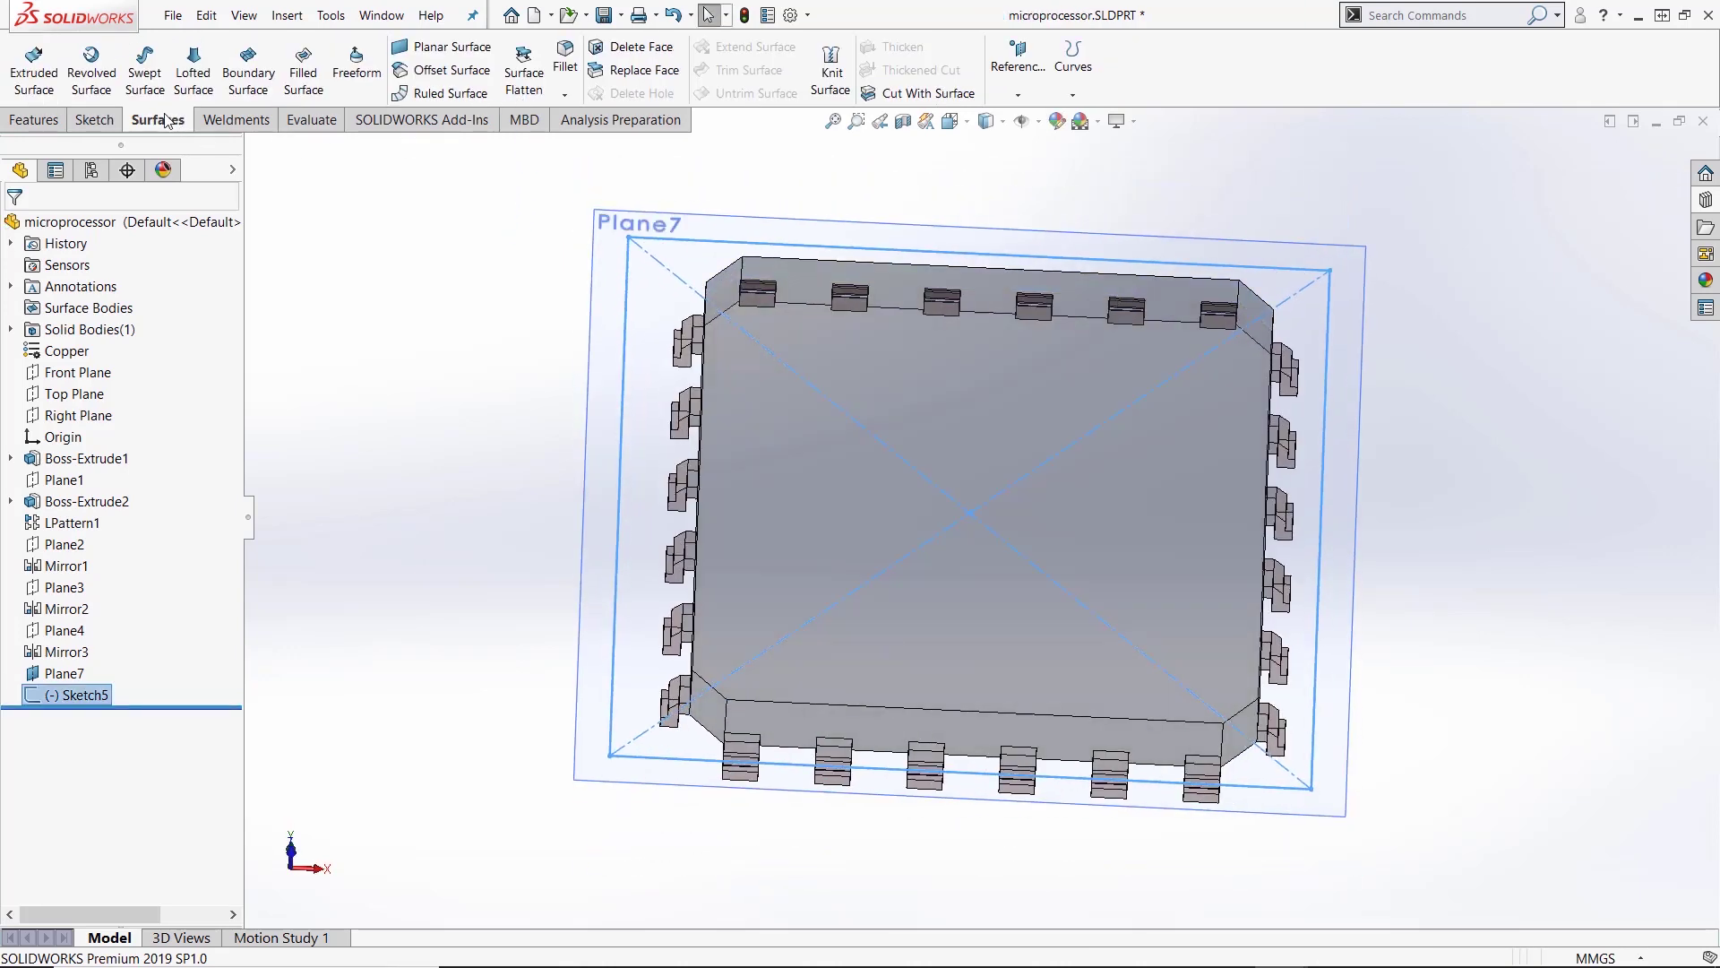
Step: Create a planar surface bounded by the rectangle sketch
{"action": "left_click", "coordinate": [422, 47]}
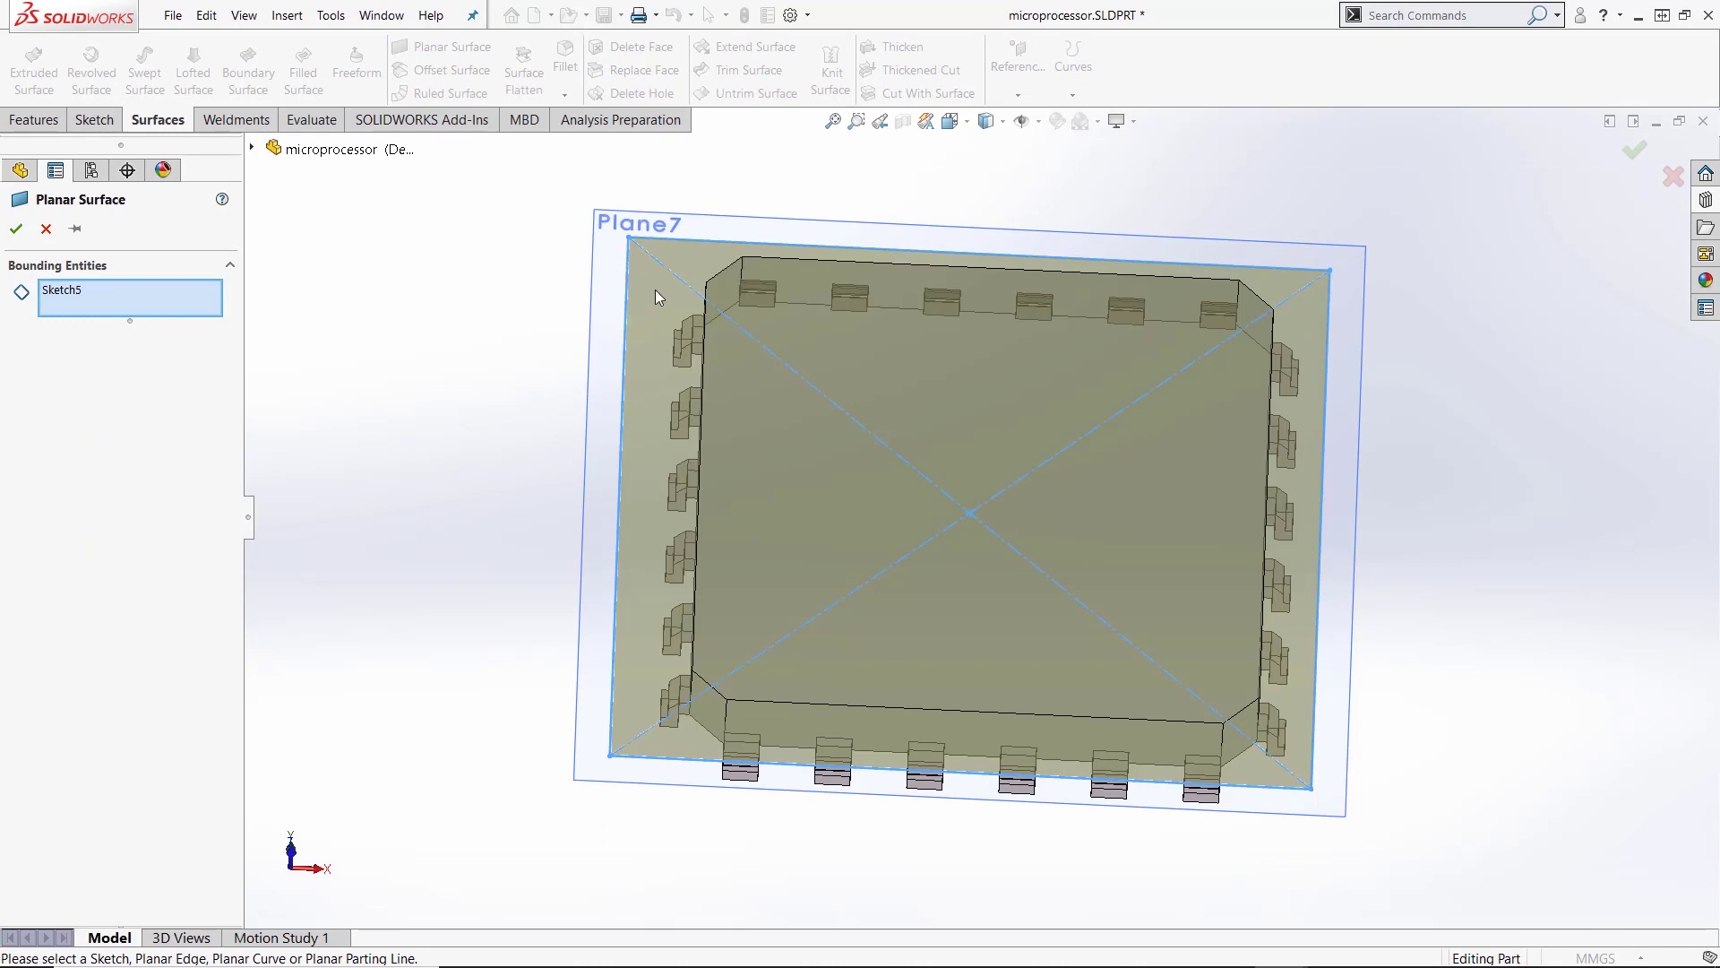
{"action": "left_click", "coordinate": [15, 229]}
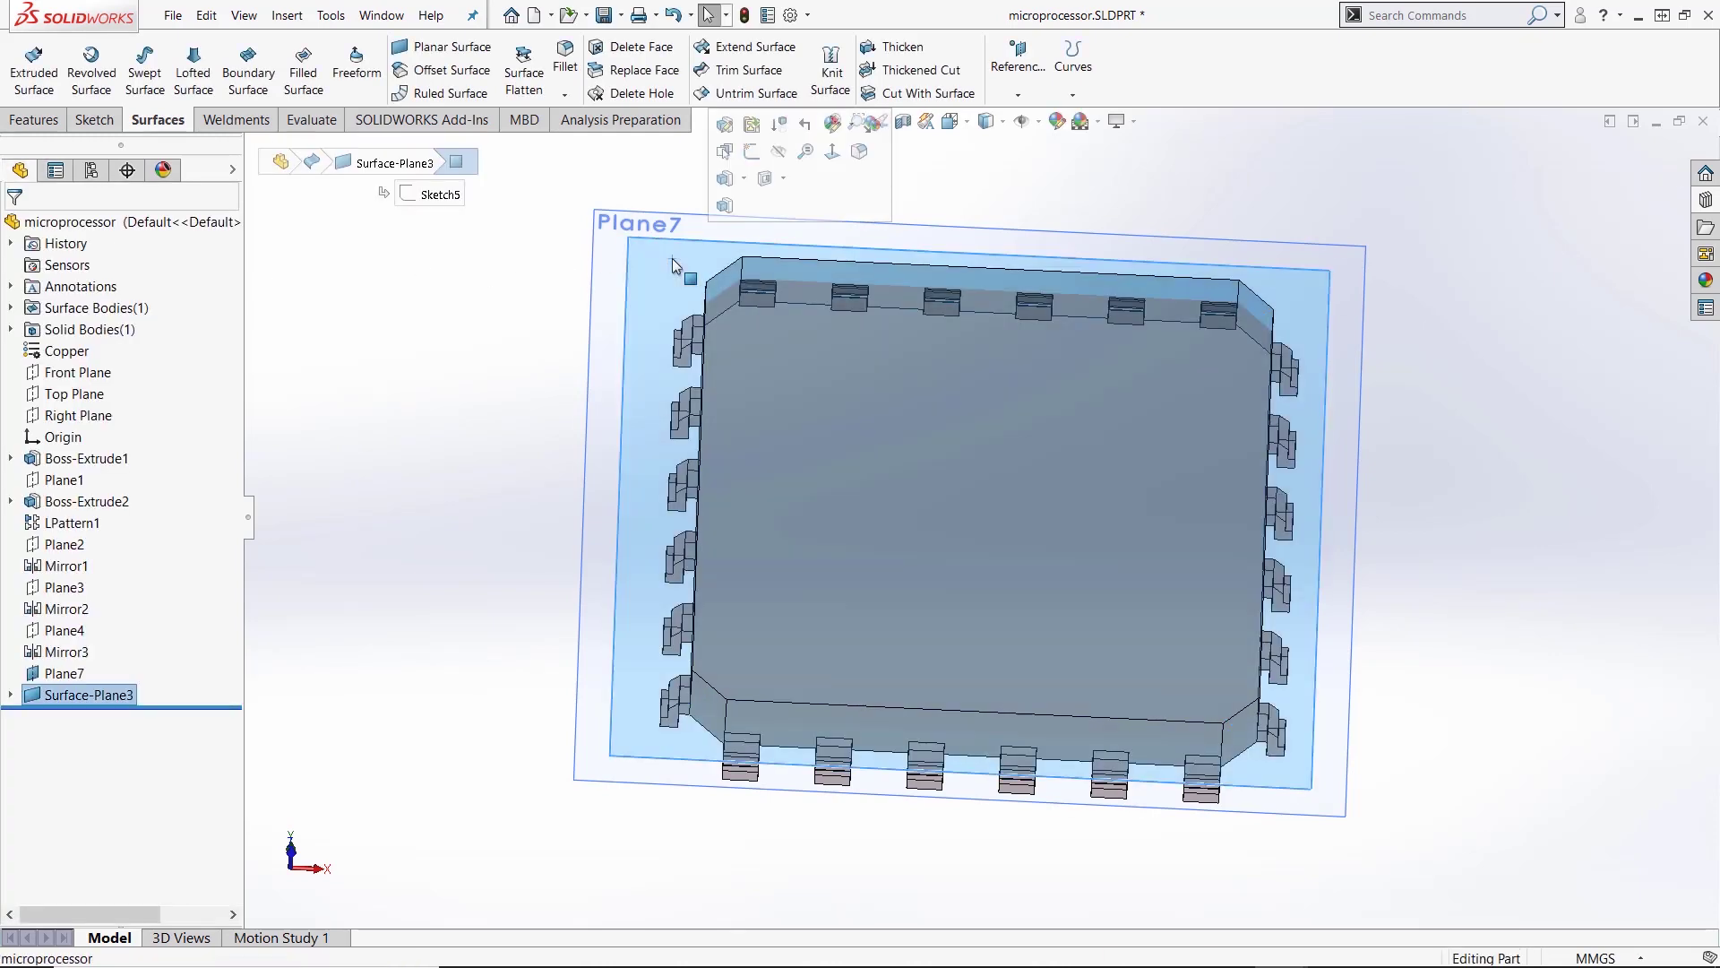
{"action": "key", "text": "ctrl+8"}
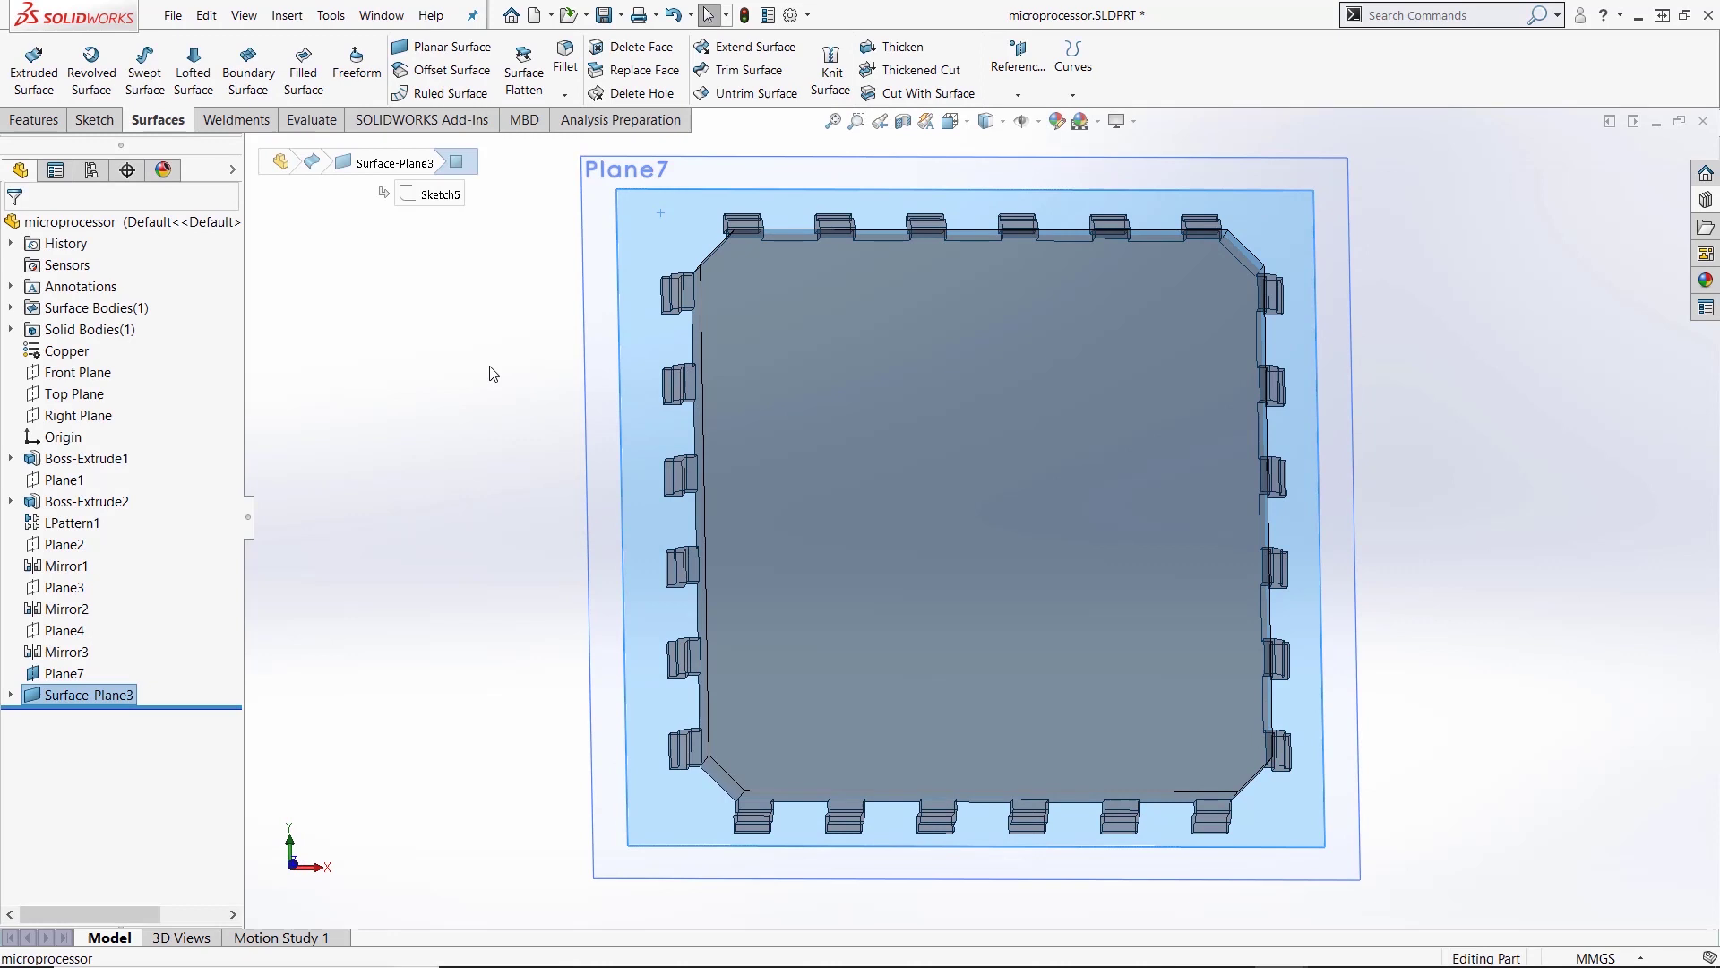
{"action": "left_click", "coordinate": [492, 374]}
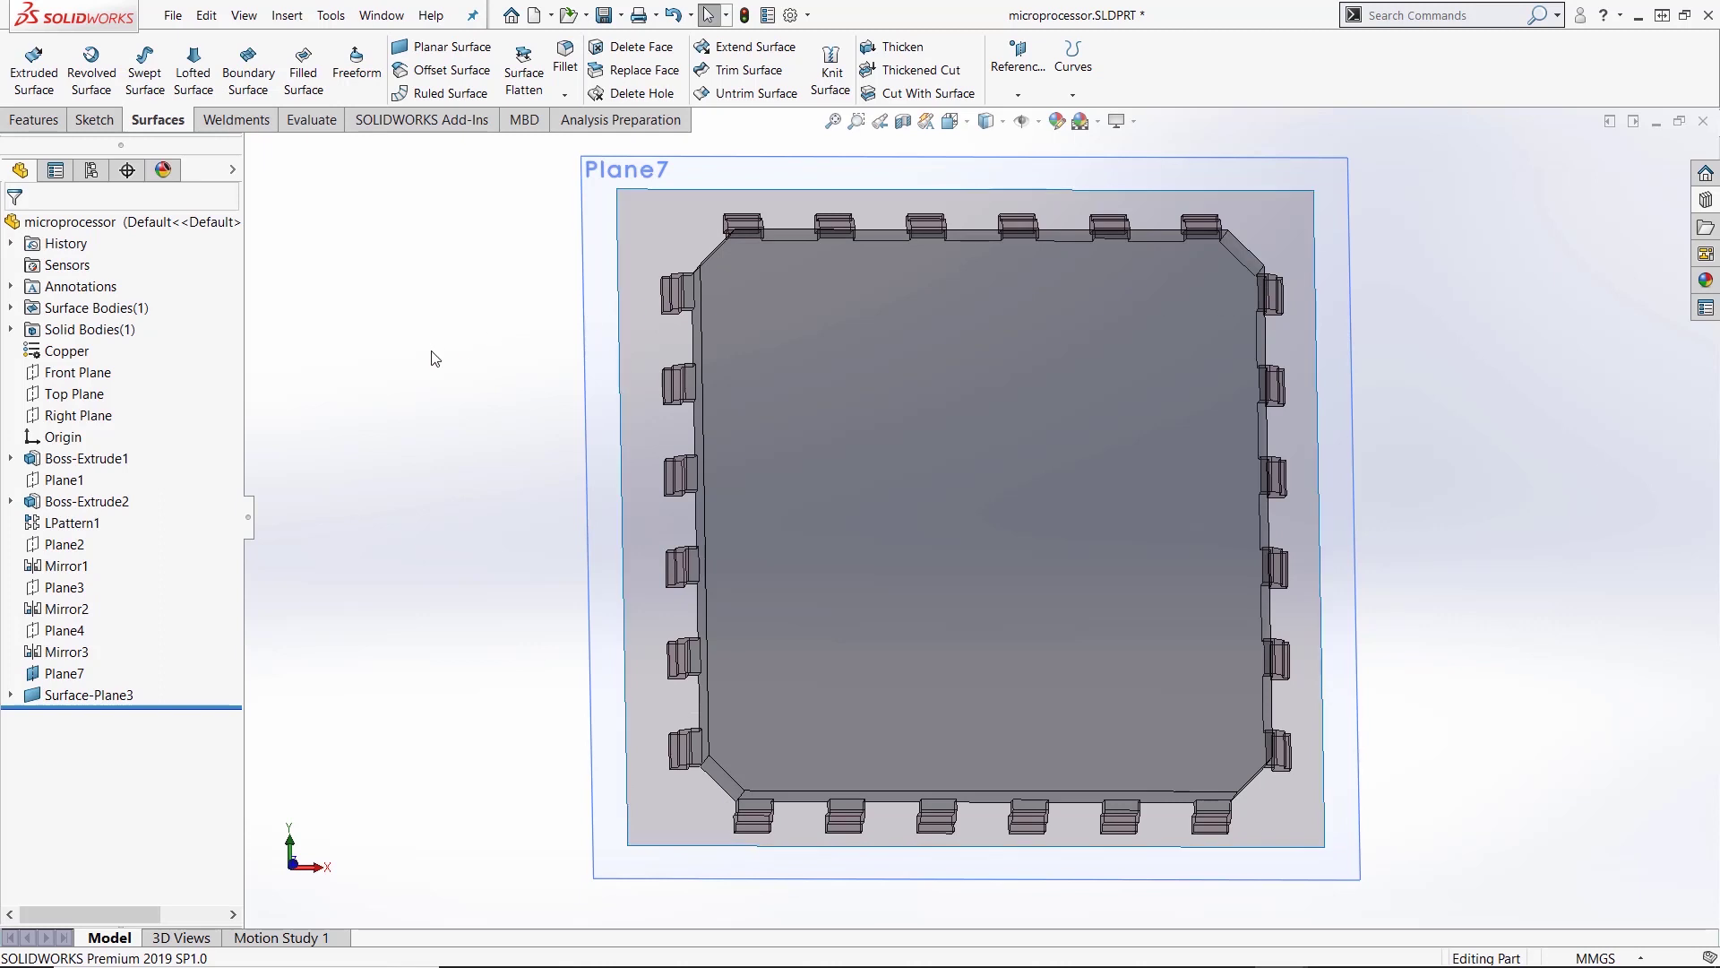
Step: Return to the payload assembly, rebuild it with the changed part, and view the microprocessor's new planar surface face-on
{"action": "key", "text": "ctrl+Tab"}
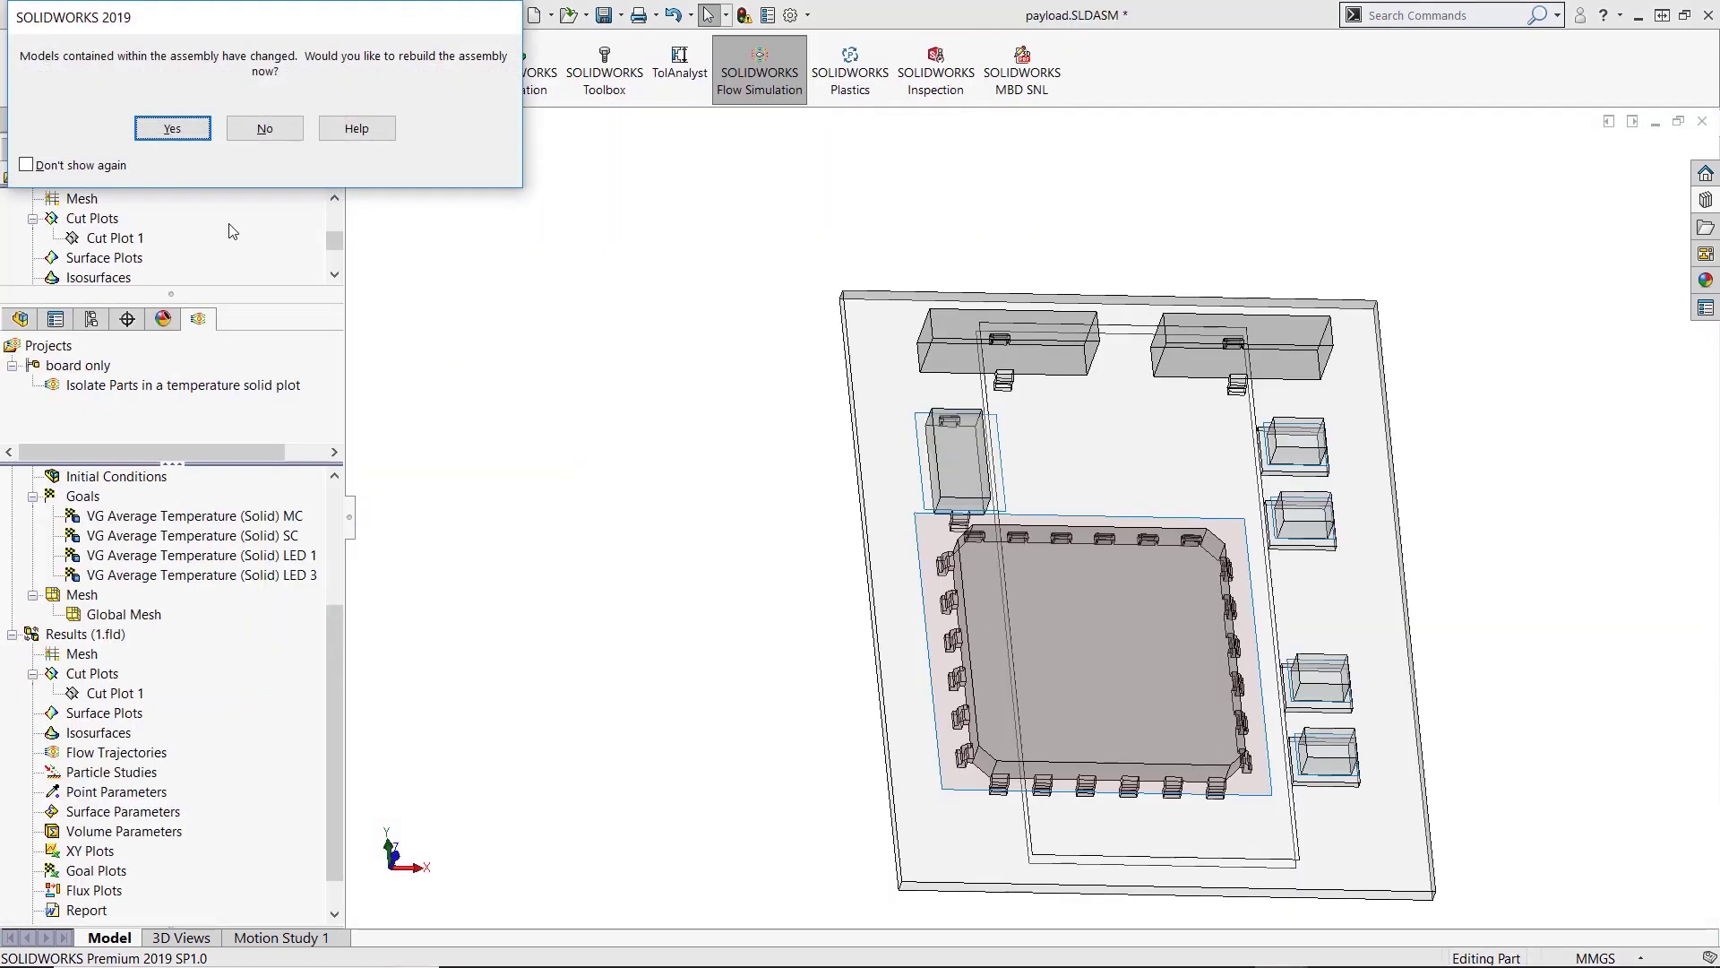
{"action": "left_click", "coordinate": [172, 129]}
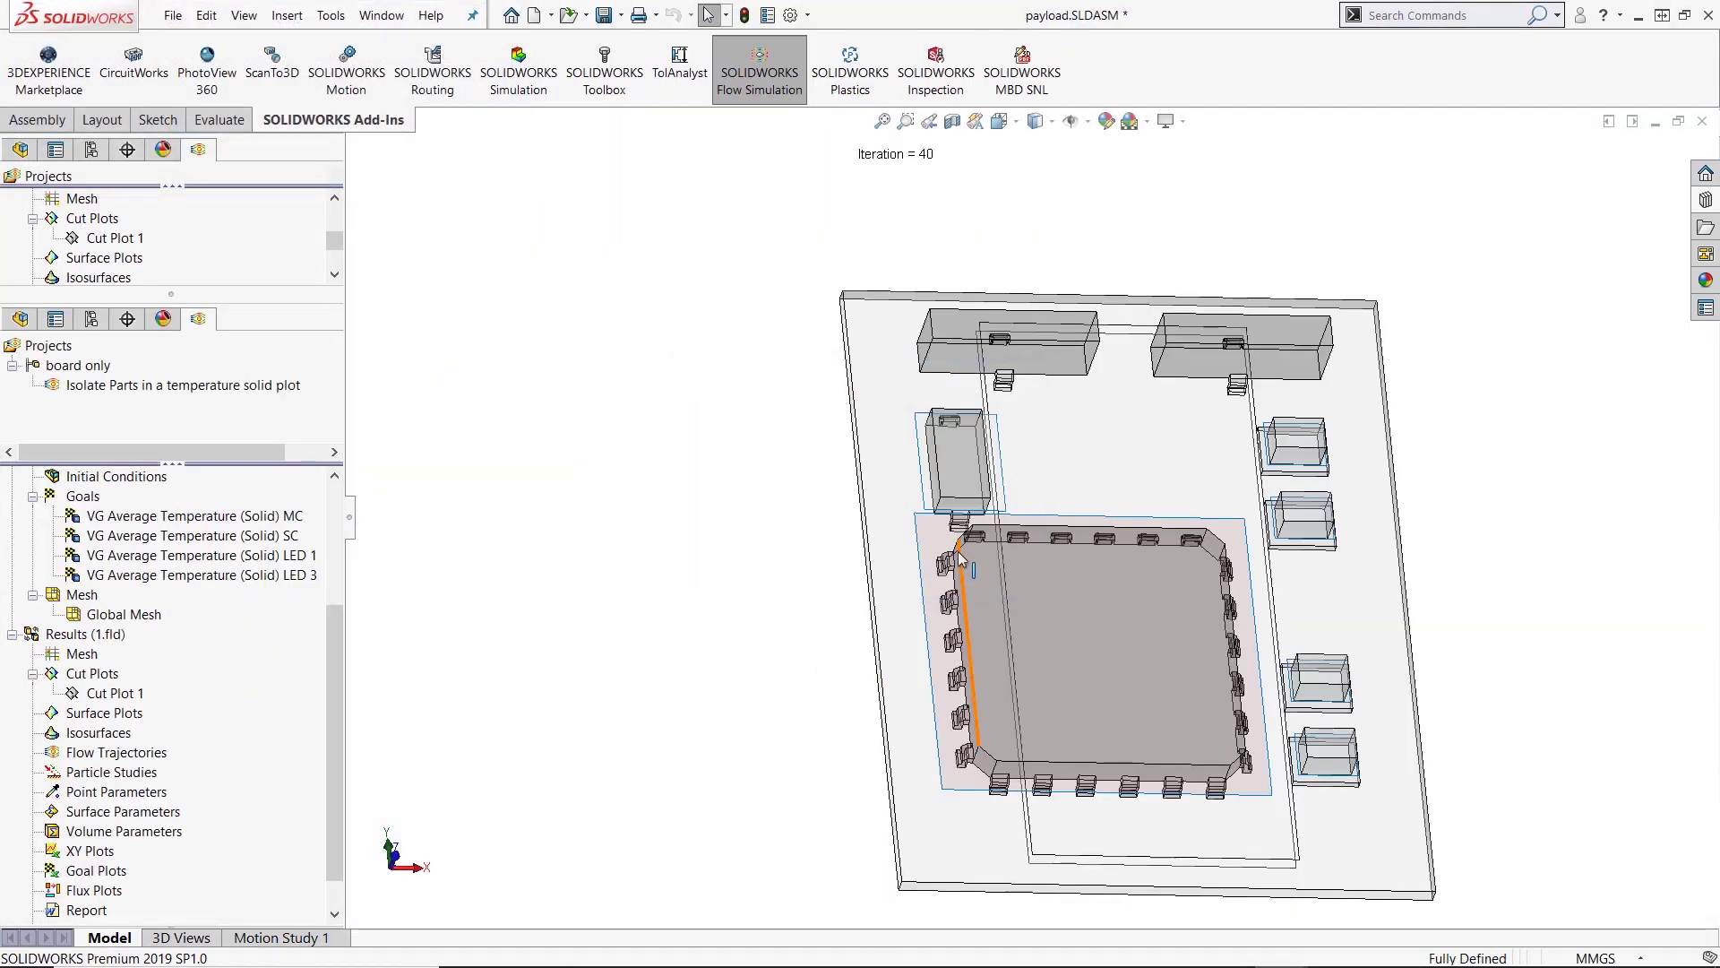
{"action": "left_click", "coordinate": [941, 543]}
{"action": "key", "text": "ctrl+8"}
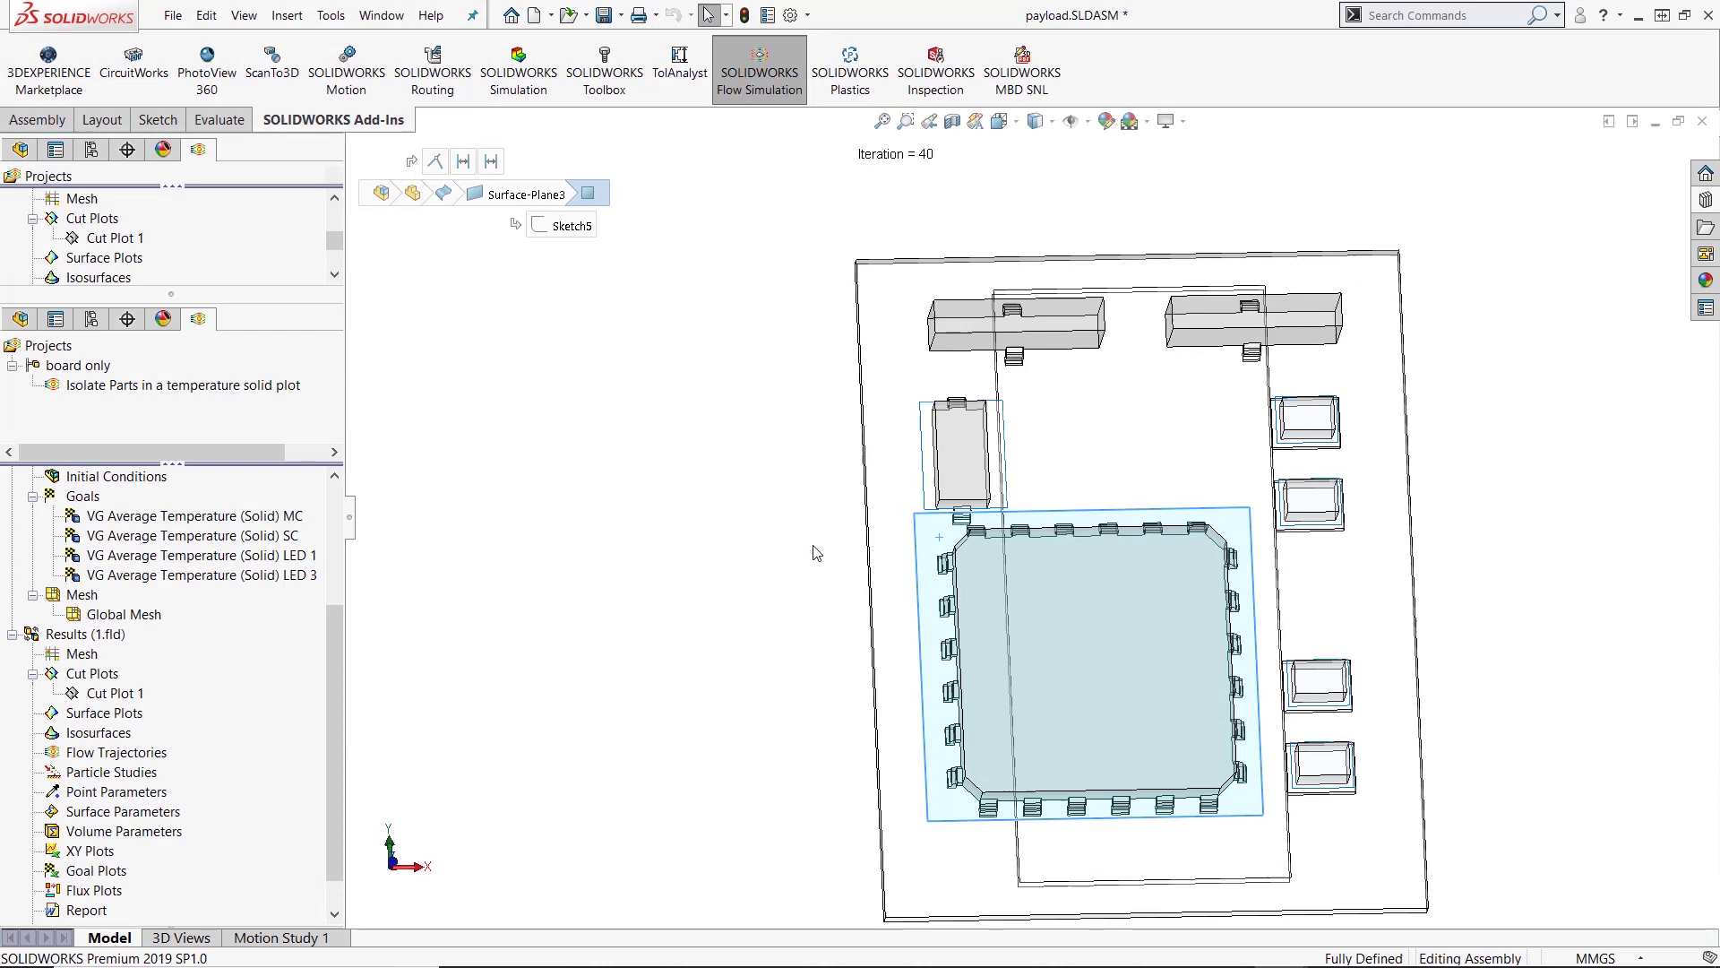
{"action": "left_click", "coordinate": [741, 571]}
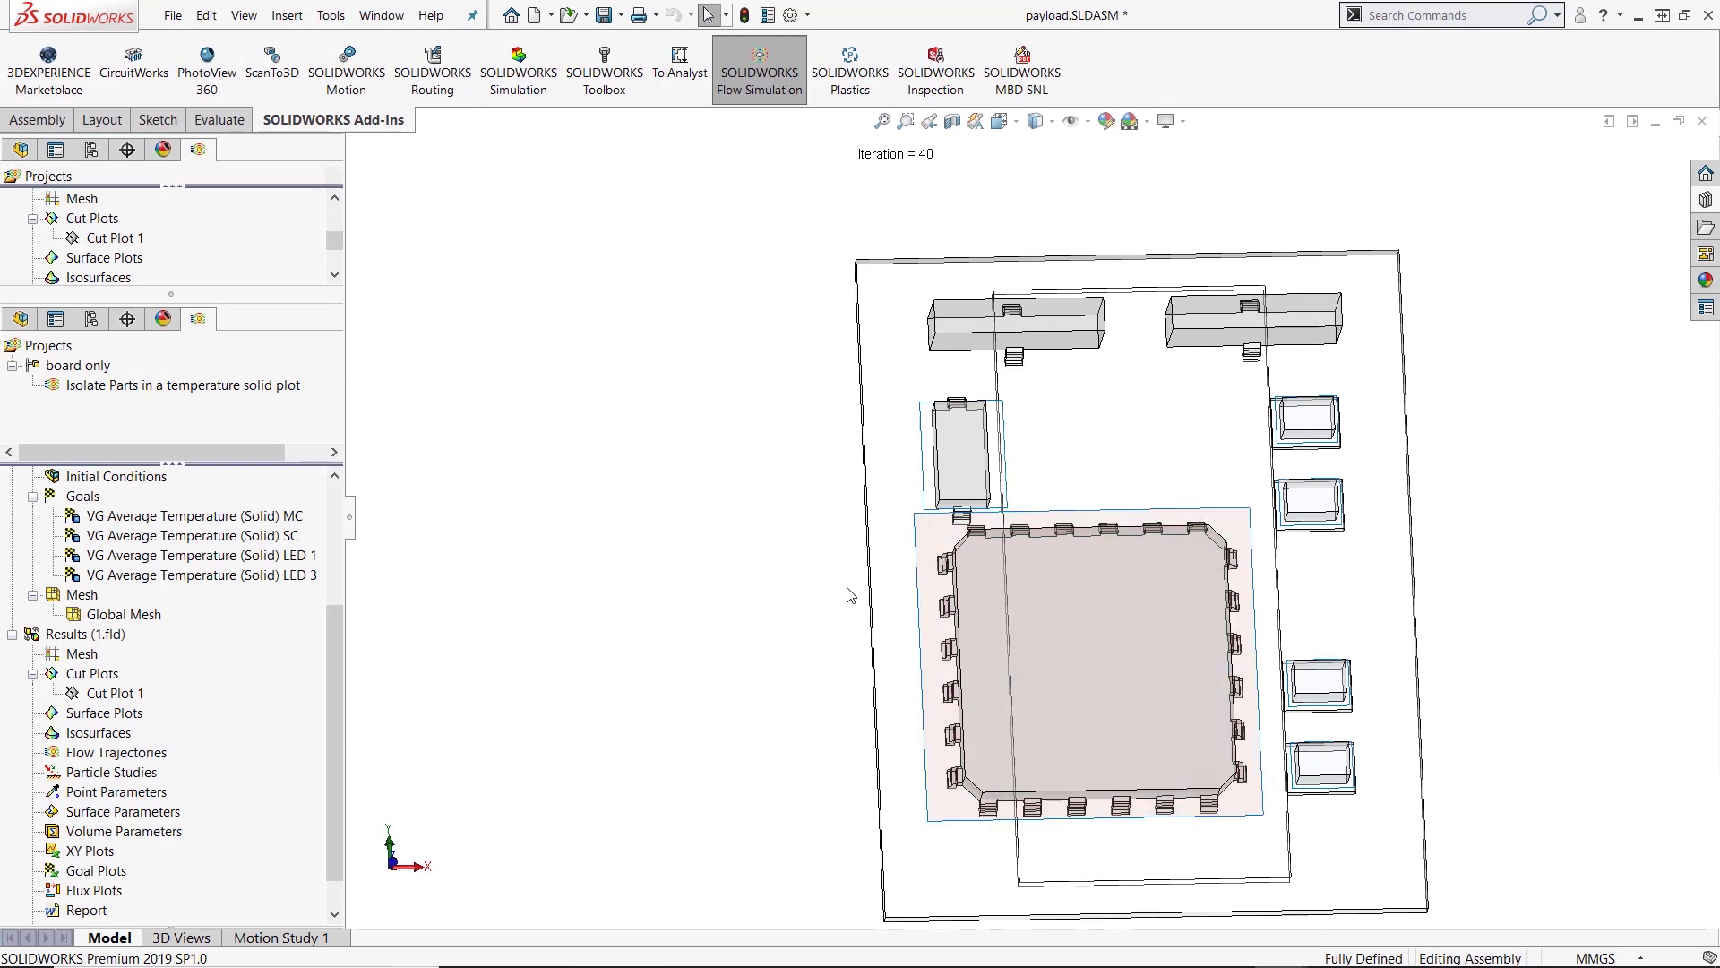
Step: Start a surface plot with Temperature (Solid) contours, selecting the planar surfaces of the microprocessor and the uppermost LED
{"action": "double_click", "coordinate": [142, 719]}
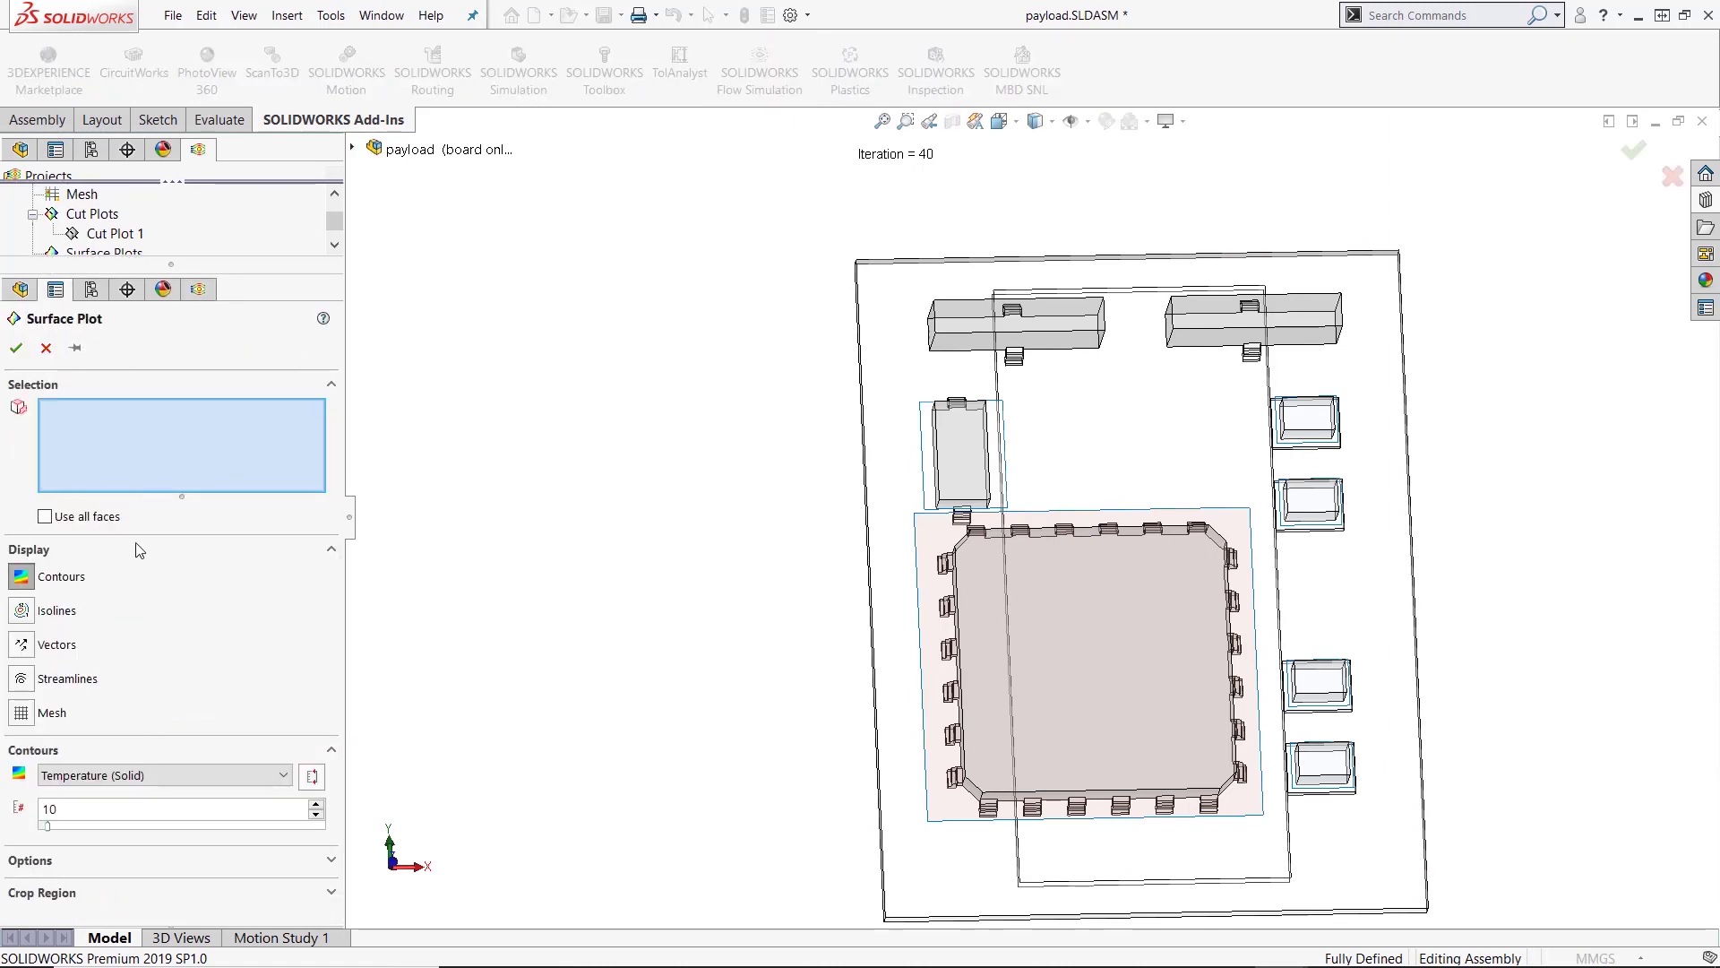
{"action": "left_click", "coordinate": [929, 536]}
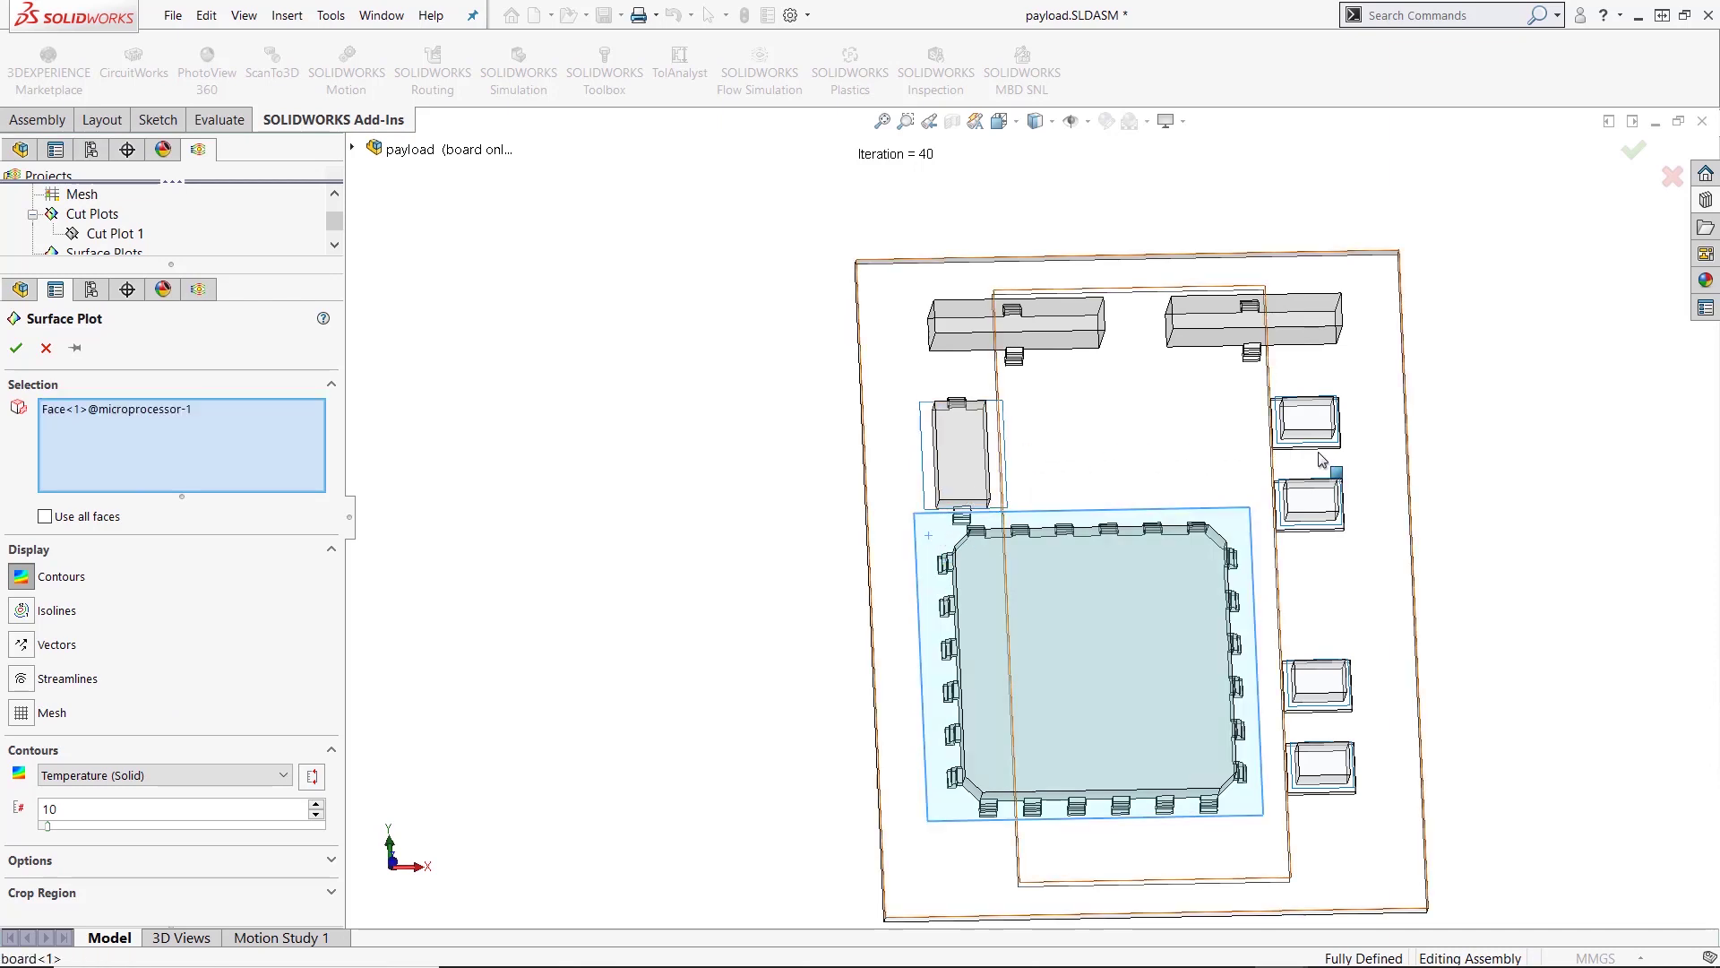
{"action": "scroll", "coordinate": [1326, 460], "scroll_direction": "down", "scroll_amount": 5}
{"action": "left_click", "coordinate": [883, 475]}
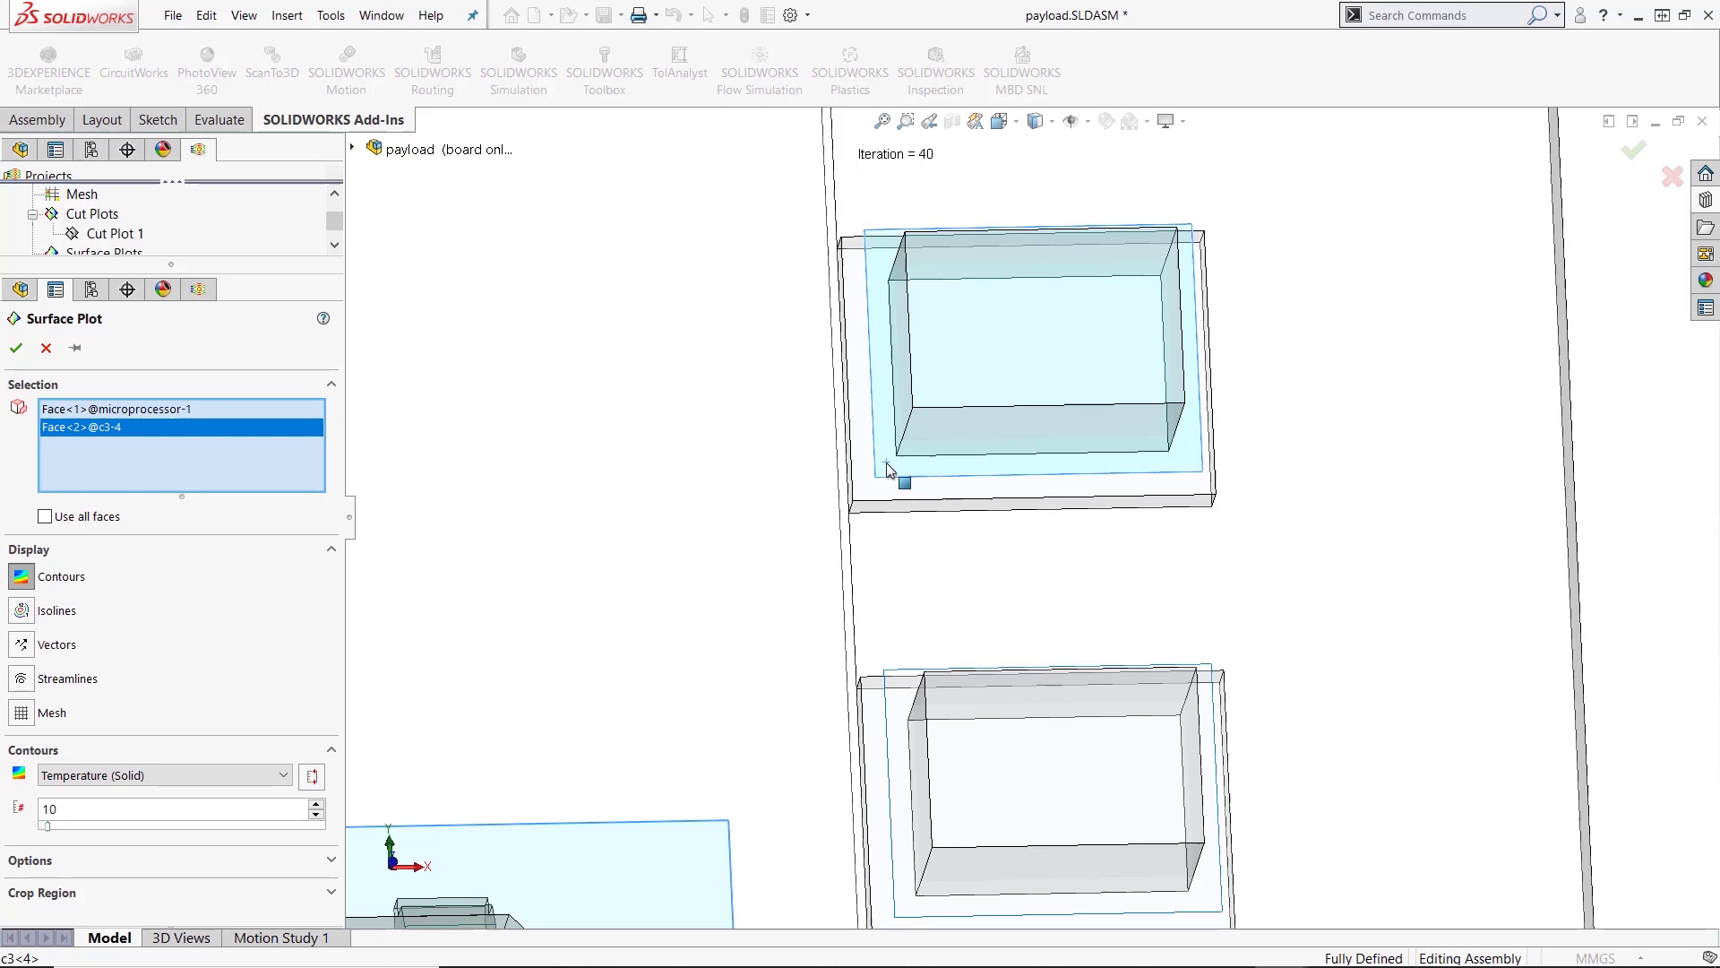
{"action": "scroll", "coordinate": [1091, 598], "scroll_direction": "up", "scroll_amount": 5}
{"action": "scroll", "coordinate": [1091, 597], "scroll_direction": "up", "scroll_amount": 4}
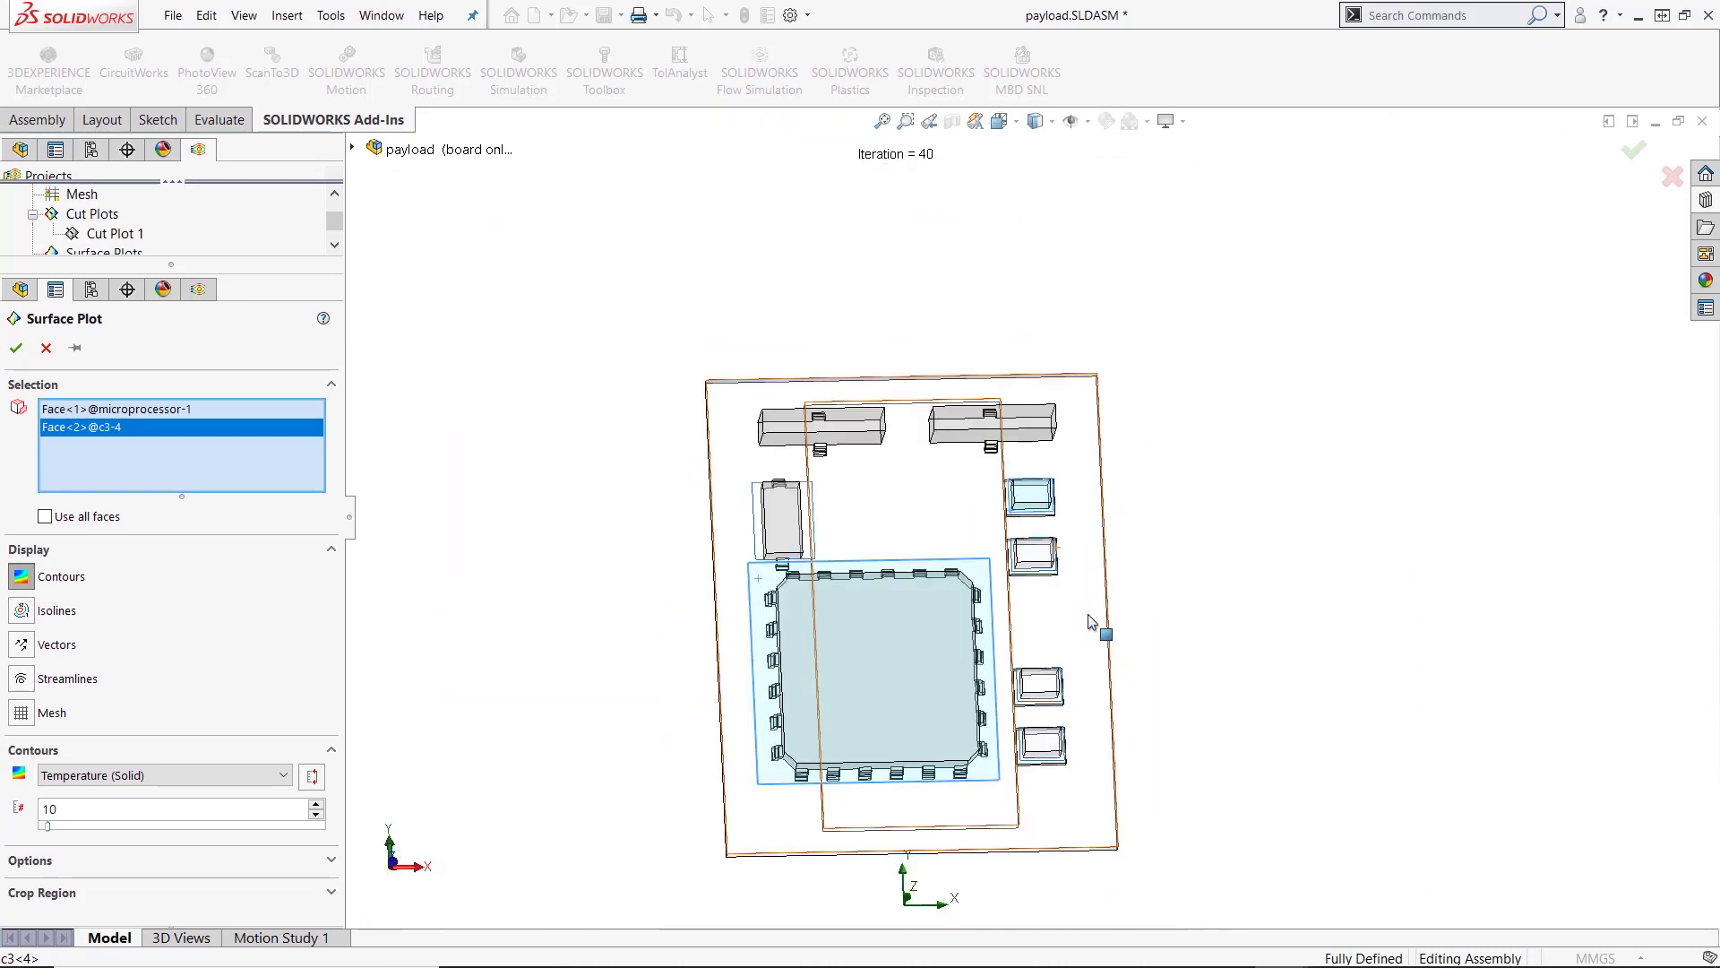
Step: Add the planar surfaces of the small chip and the third LED from the top to the surface plot selection
{"action": "left_click", "coordinate": [807, 501]}
{"action": "scroll", "coordinate": [811, 506], "scroll_direction": "down", "scroll_amount": 1}
{"action": "scroll", "coordinate": [815, 515], "scroll_direction": "up", "scroll_amount": 2}
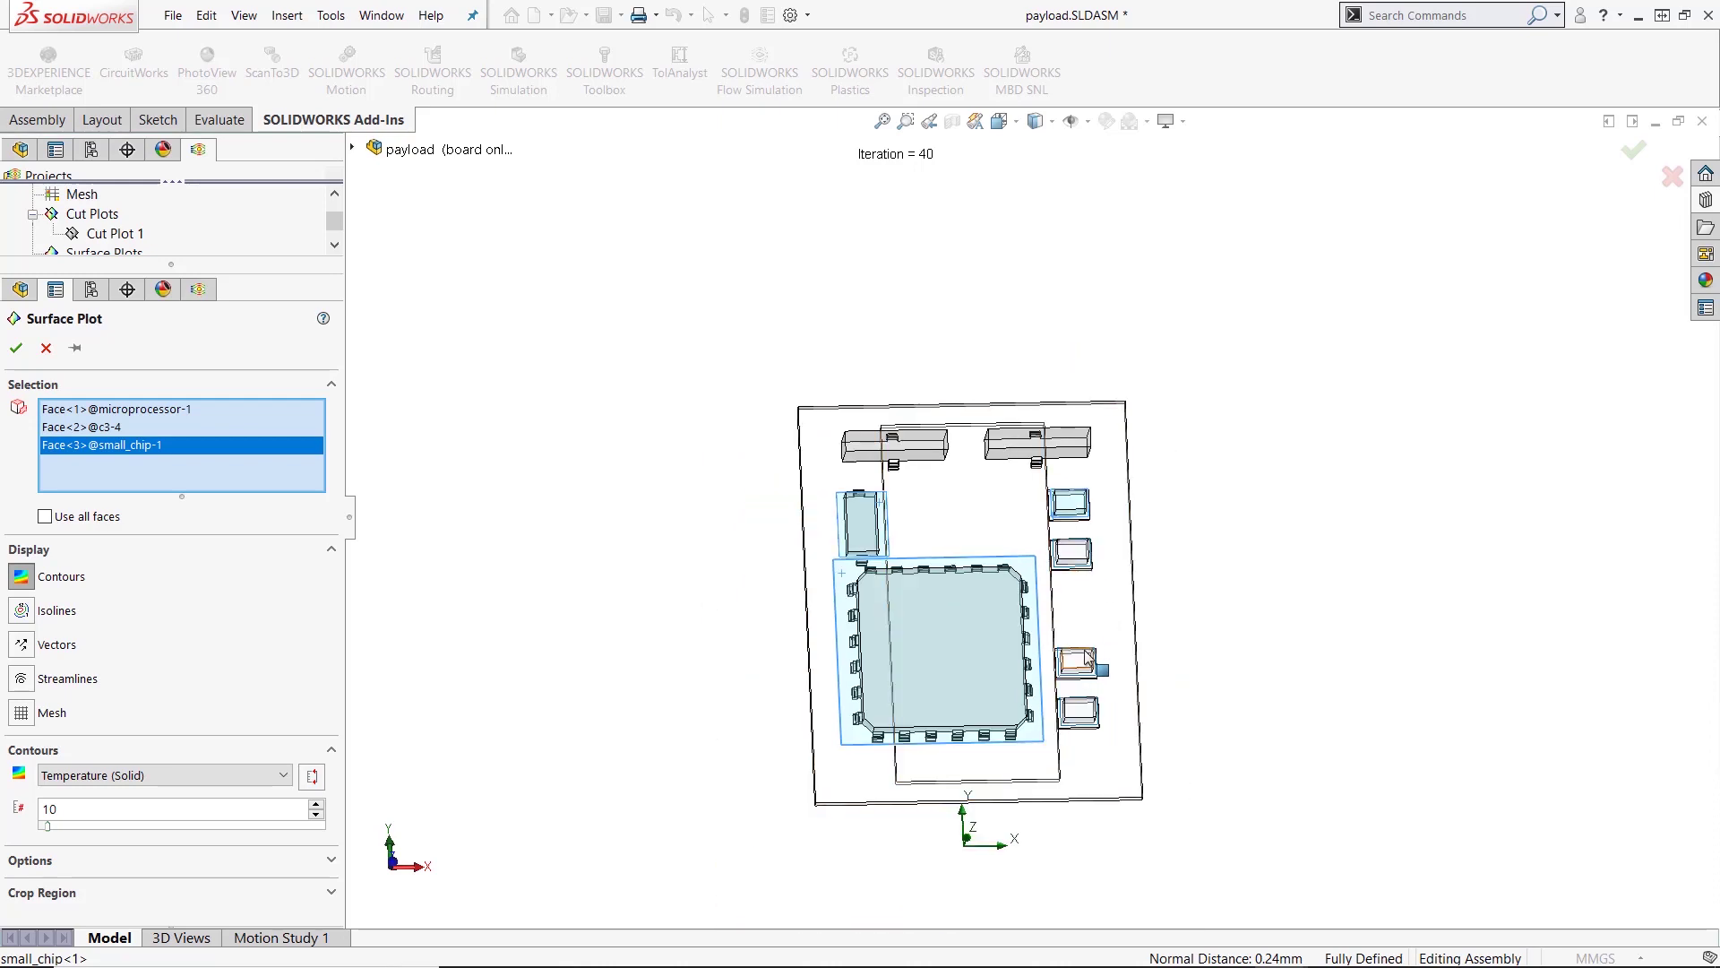
{"action": "scroll", "coordinate": [866, 587], "scroll_direction": "down", "scroll_amount": 8}
{"action": "left_click", "coordinate": [818, 584]}
{"action": "scroll", "coordinate": [835, 588], "scroll_direction": "up", "scroll_amount": 1}
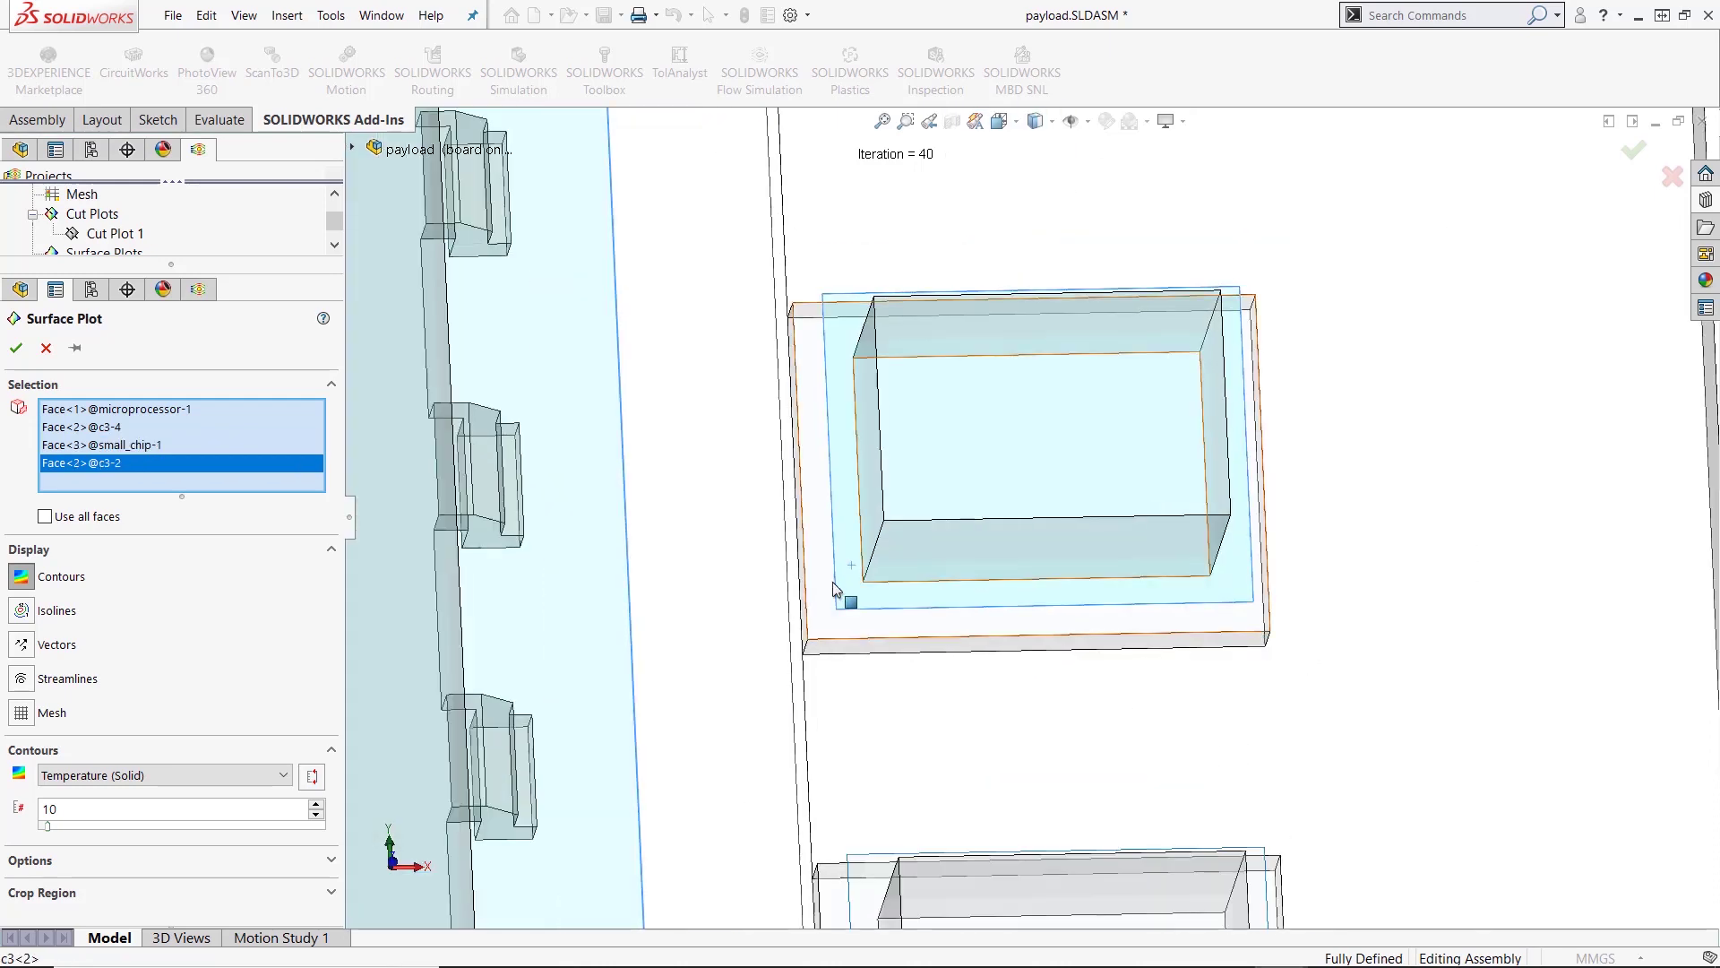
Step: Generate the surface plot on the four selected faces and view the board face-on
{"action": "scroll", "coordinate": [833, 589], "scroll_direction": "up", "scroll_amount": 3}
{"action": "middle_click_drag", "start_coordinate": [852, 550], "coordinate": [943, 343]}
{"action": "scroll", "coordinate": [878, 446], "scroll_direction": "up", "scroll_amount": 2}
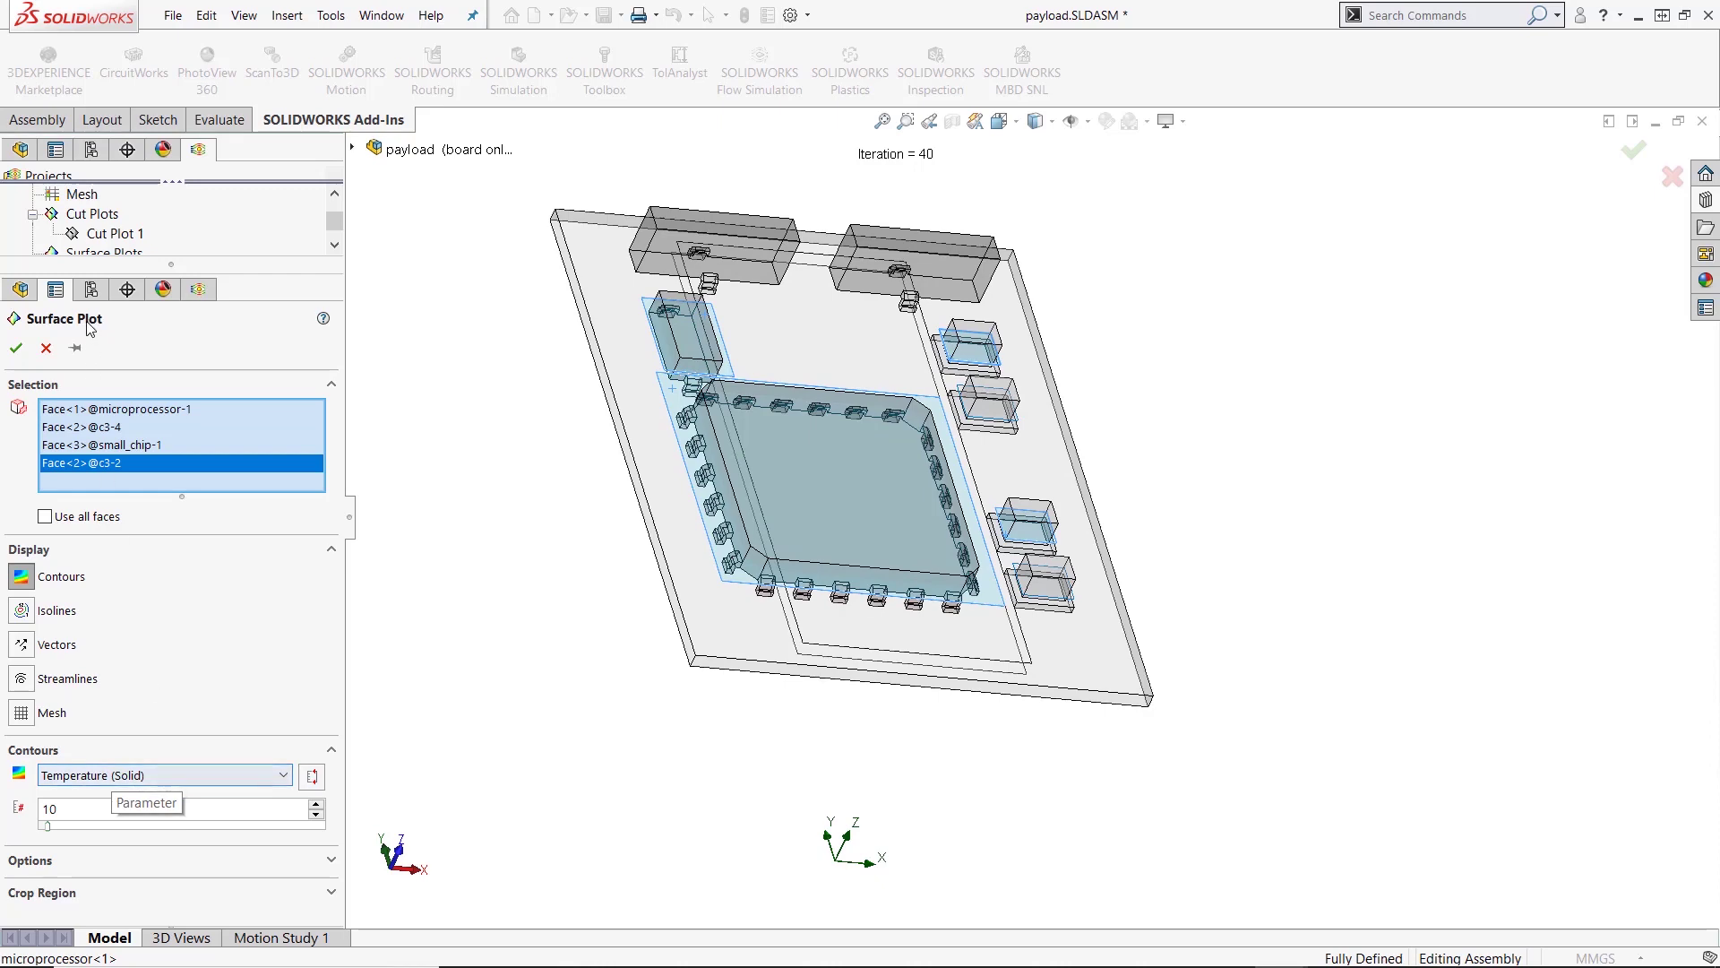
{"action": "left_click", "coordinate": [16, 347]}
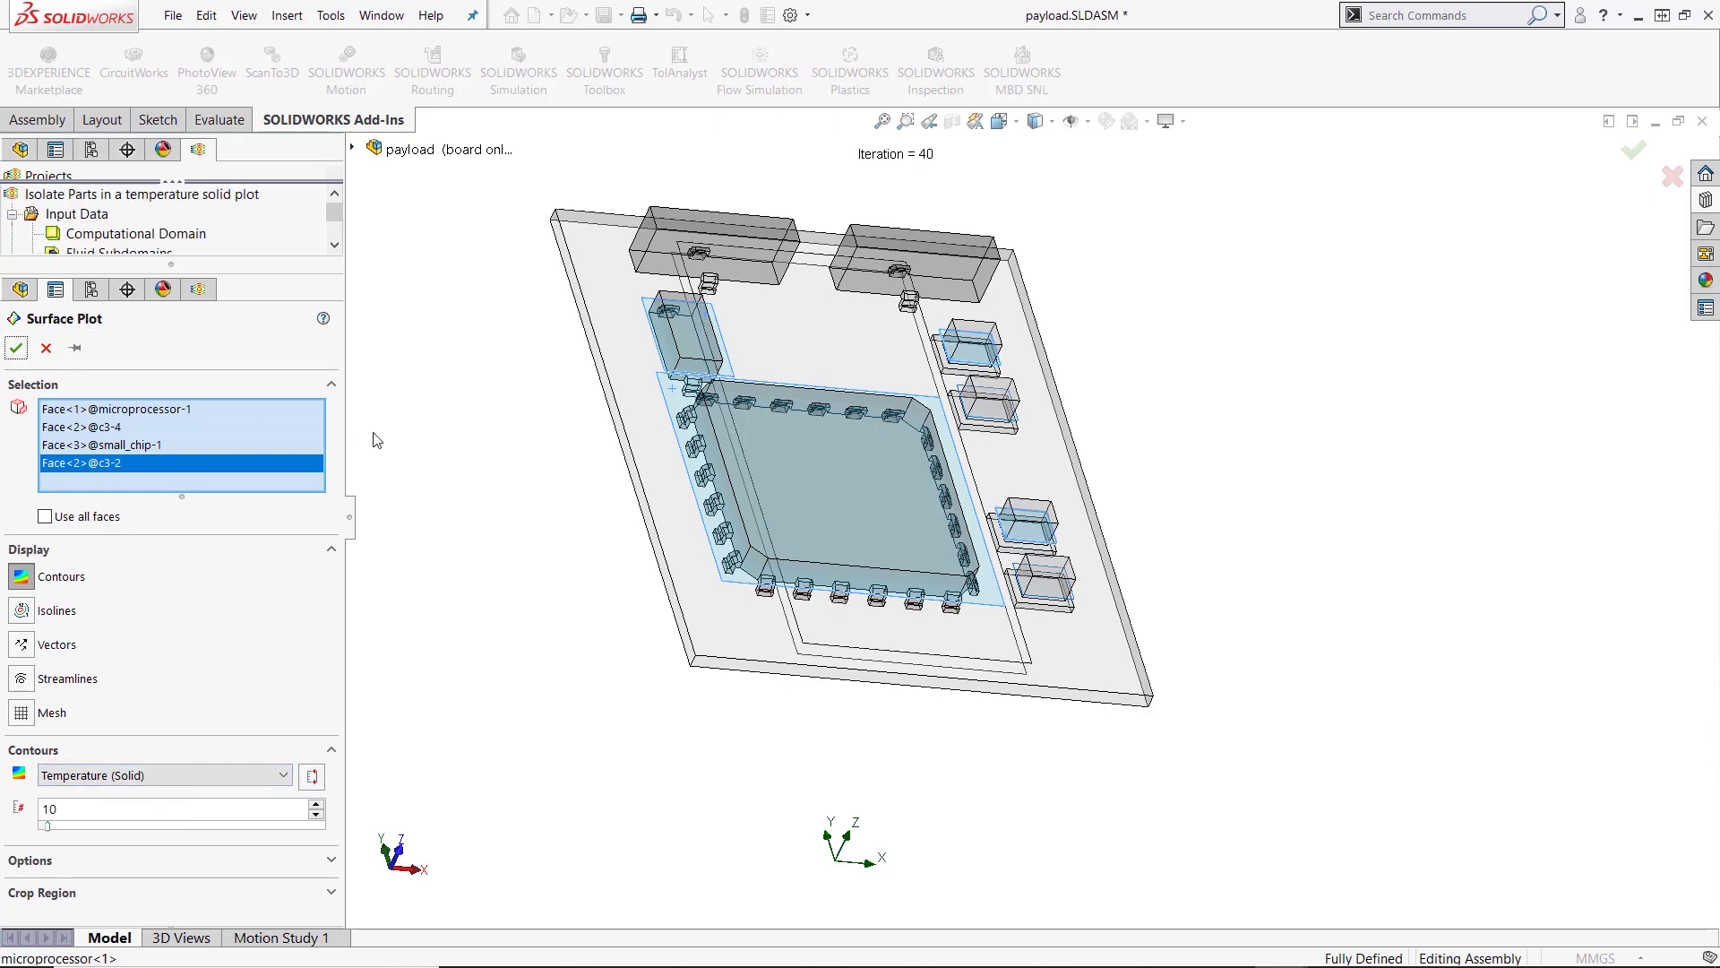
{"action": "left_click", "coordinate": [832, 446]}
{"action": "key", "text": "ctrl+8"}
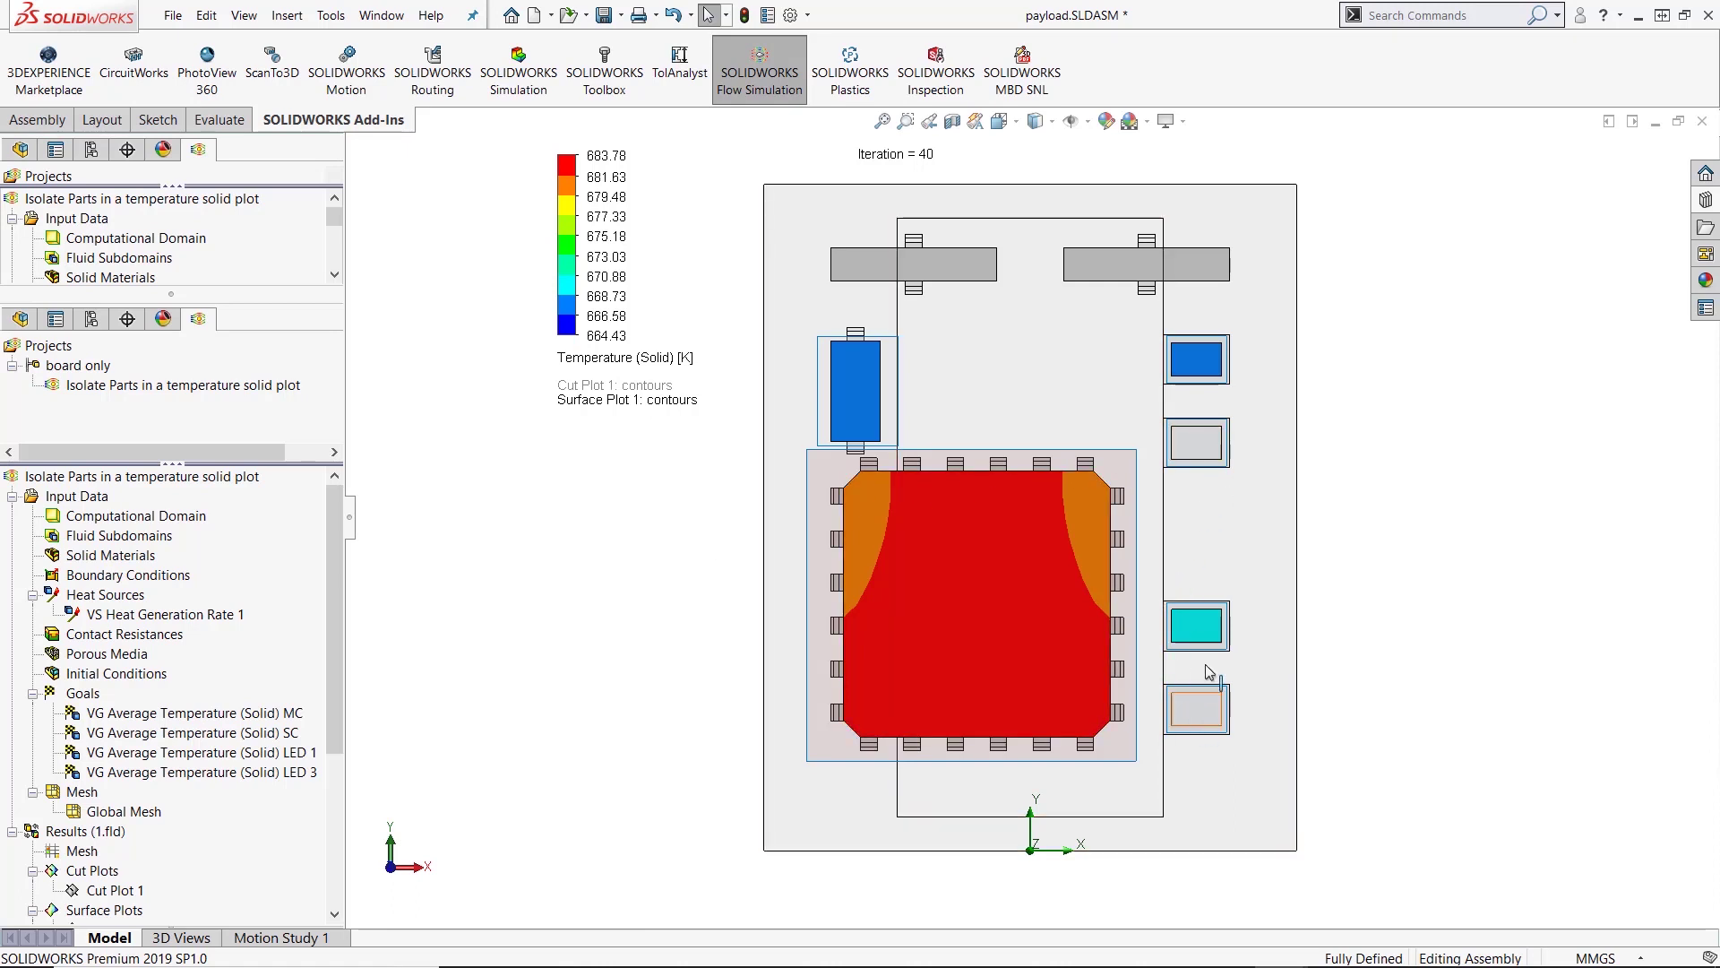
{"action": "left_click", "coordinate": [885, 376]}
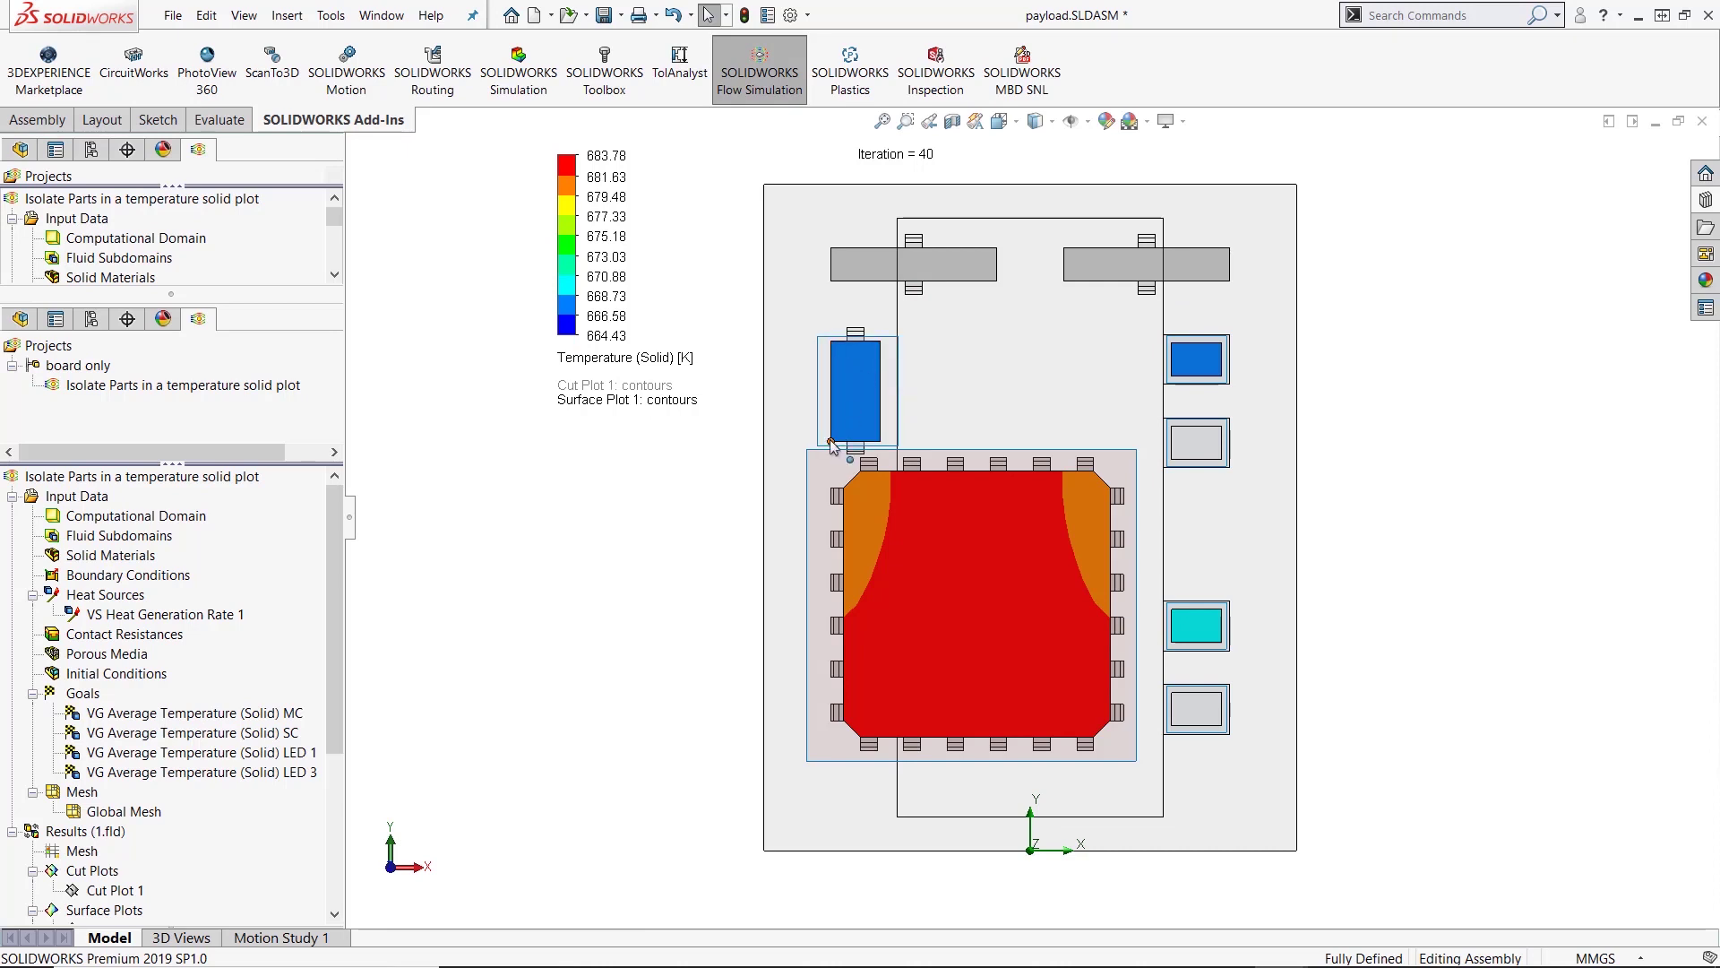